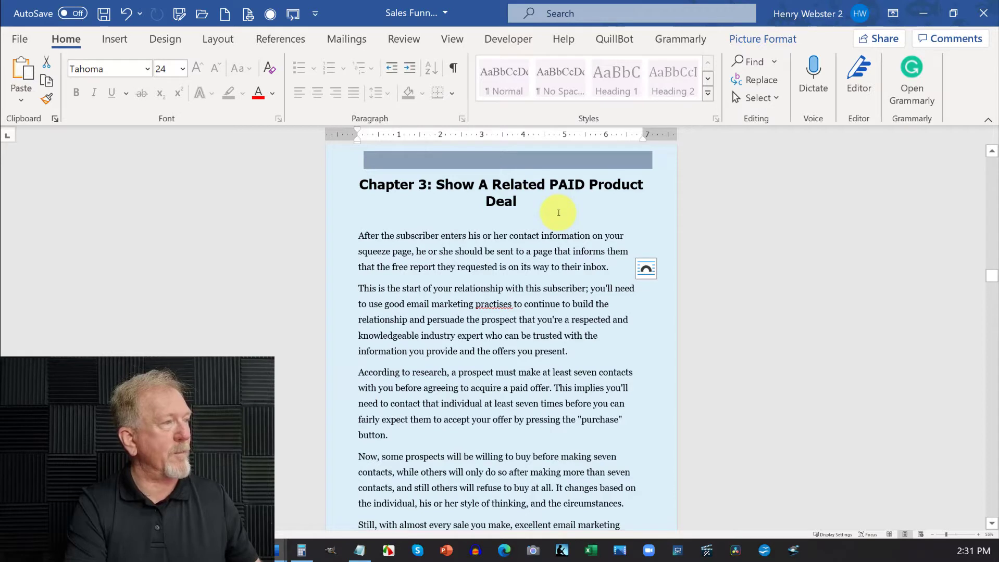
- Switch to the Pixabay page in the browser and search its vector graphics for "money"
{"action": "left_click", "coordinate": [113, 39]}
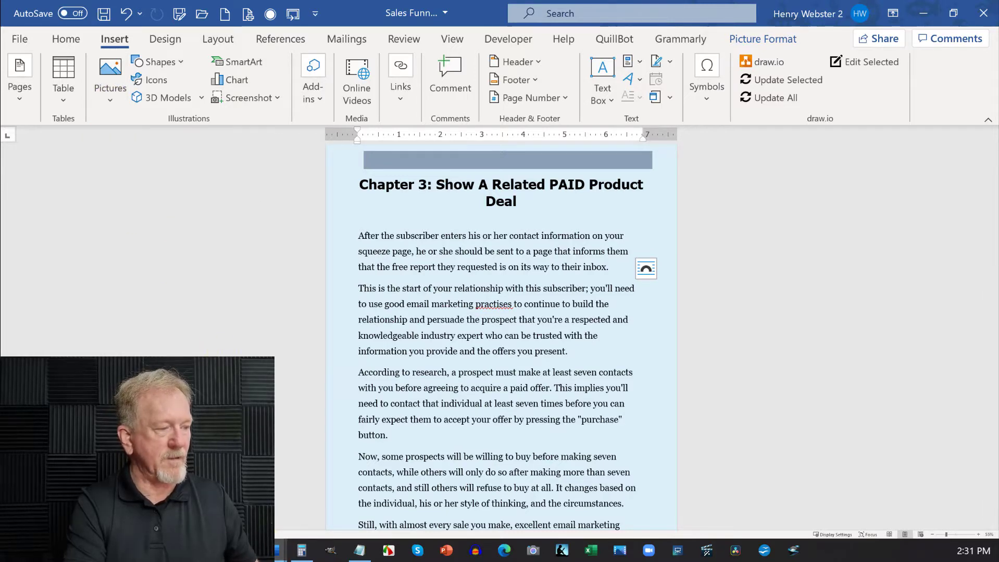
{"action": "left_click", "coordinate": [275, 550]}
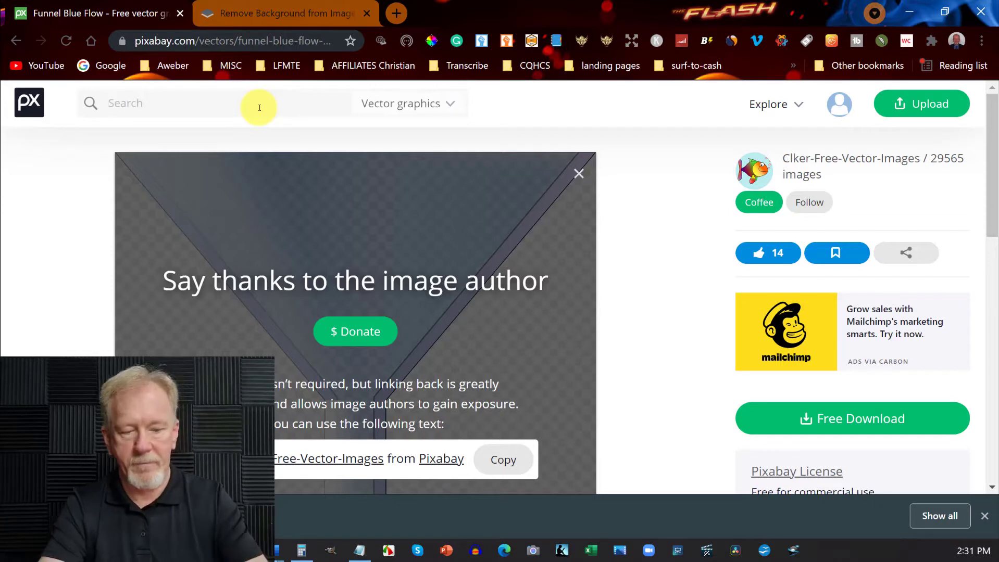
{"action": "type", "text": "money"}
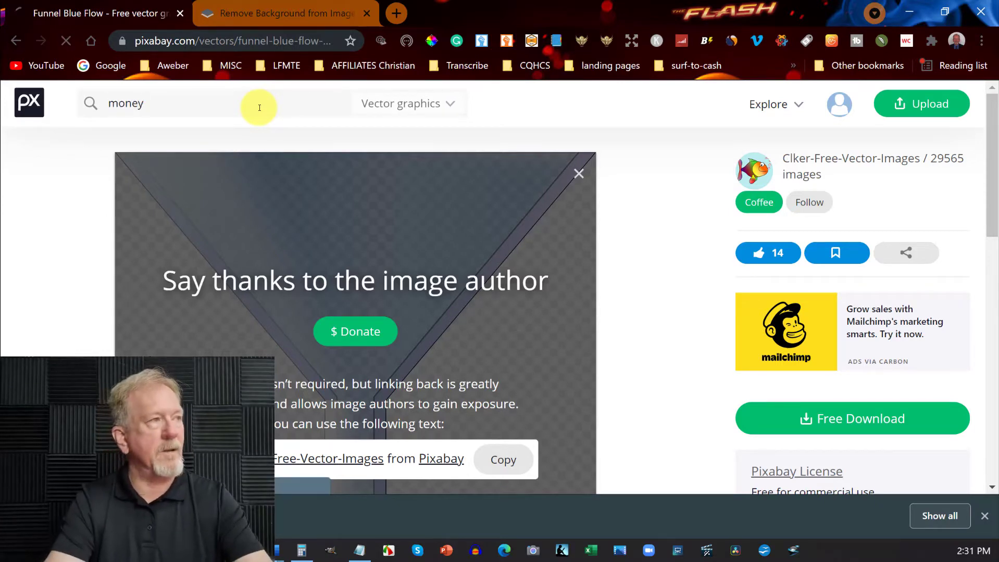
{"action": "key", "text": "Return"}
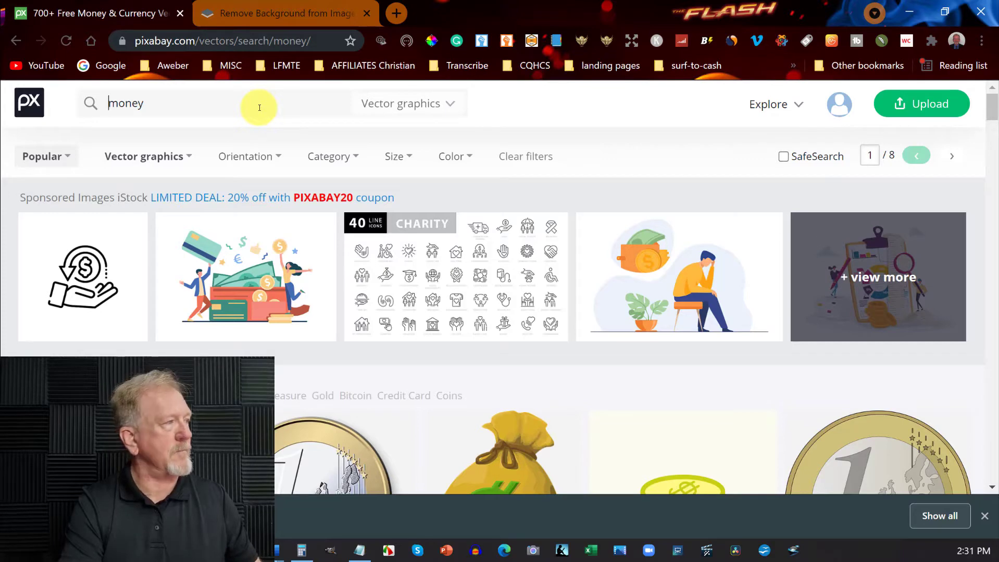
- Skim the vector results and change the media type of the money search to Illustrations
{"action": "scroll", "coordinate": [259, 108], "scroll_direction": "down", "scroll_amount": 7}
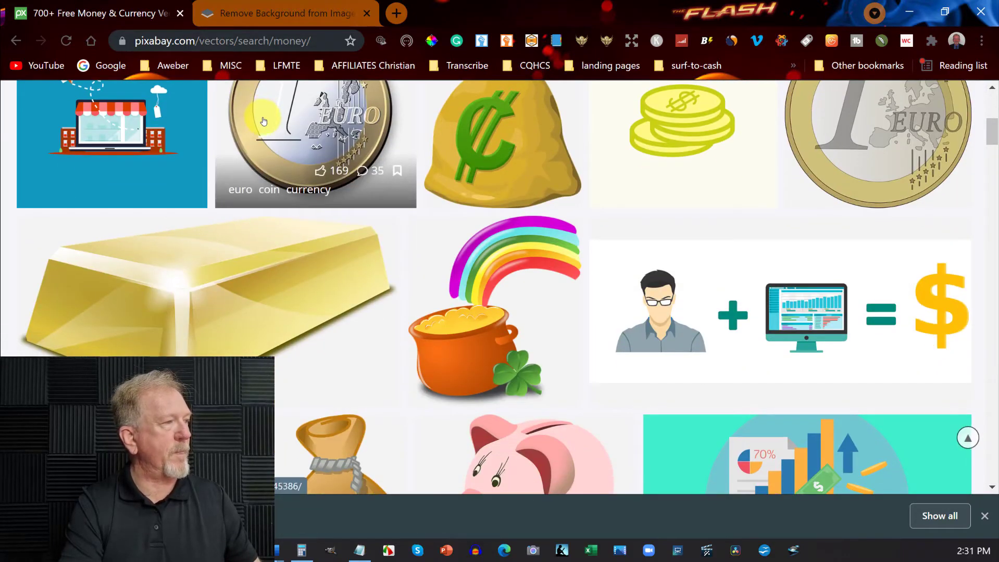
{"action": "scroll", "coordinate": [262, 119], "scroll_direction": "up", "scroll_amount": 7}
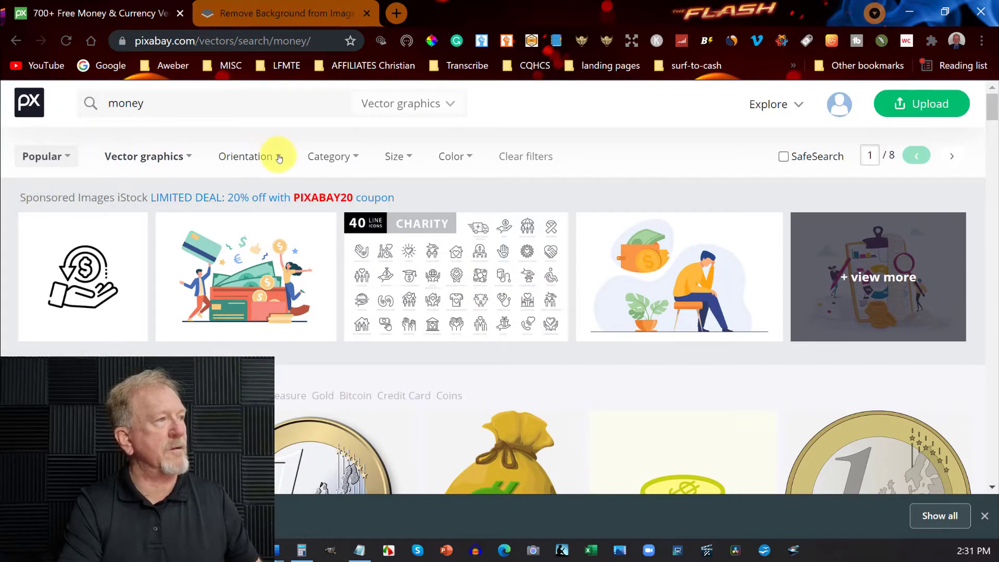
{"action": "left_click", "coordinate": [451, 103]}
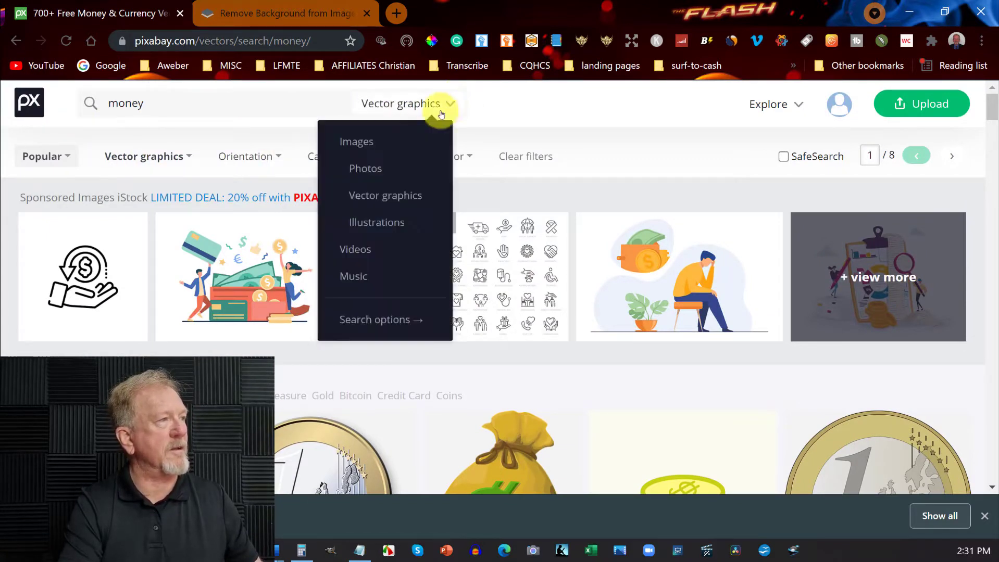
{"action": "left_click", "coordinate": [366, 223]}
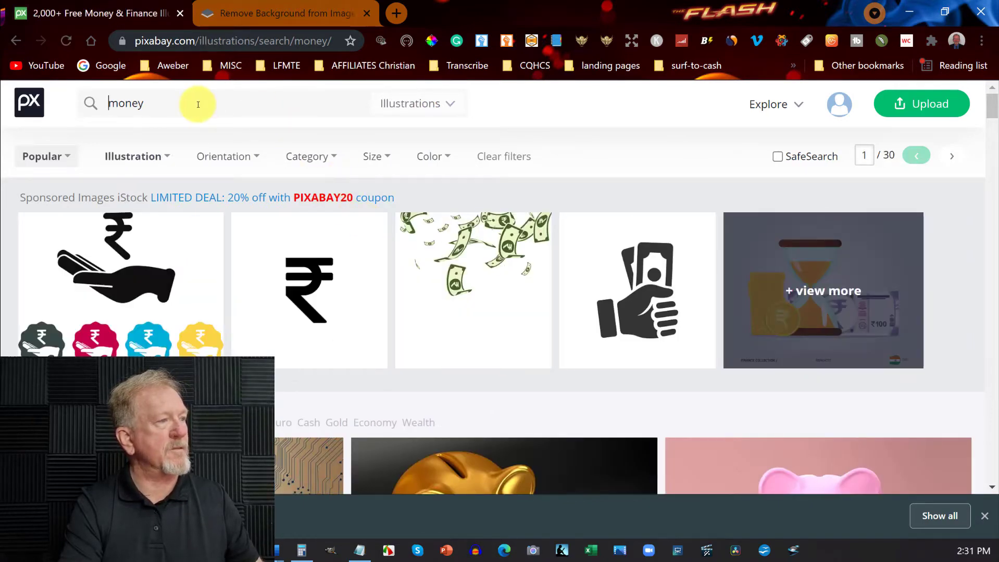
- Browse the money illustrations for a picture that suits the chapter on paid product deals
{"action": "scroll", "coordinate": [539, 215], "scroll_direction": "down", "scroll_amount": 3}
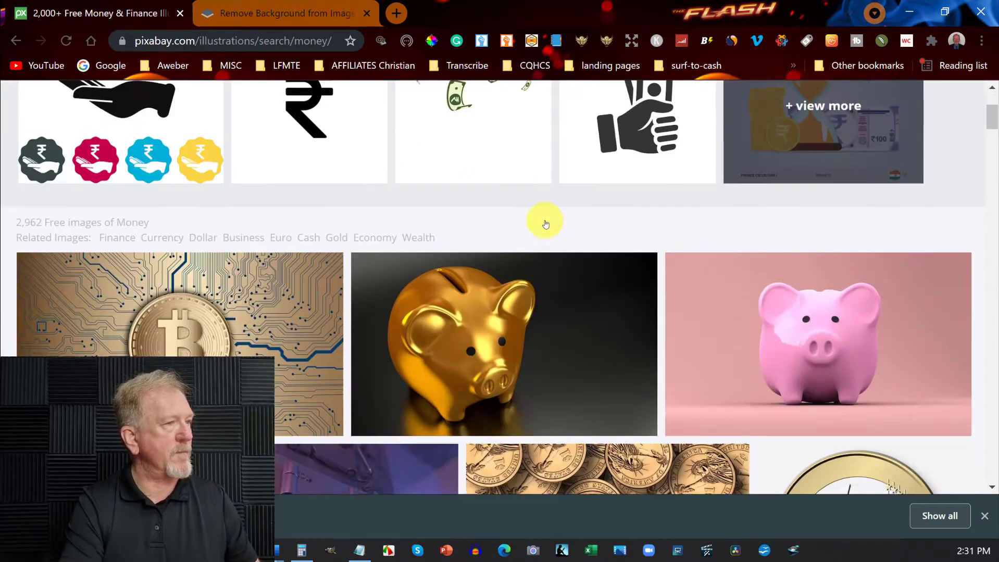
{"action": "scroll", "coordinate": [535, 211], "scroll_direction": "up", "scroll_amount": 3}
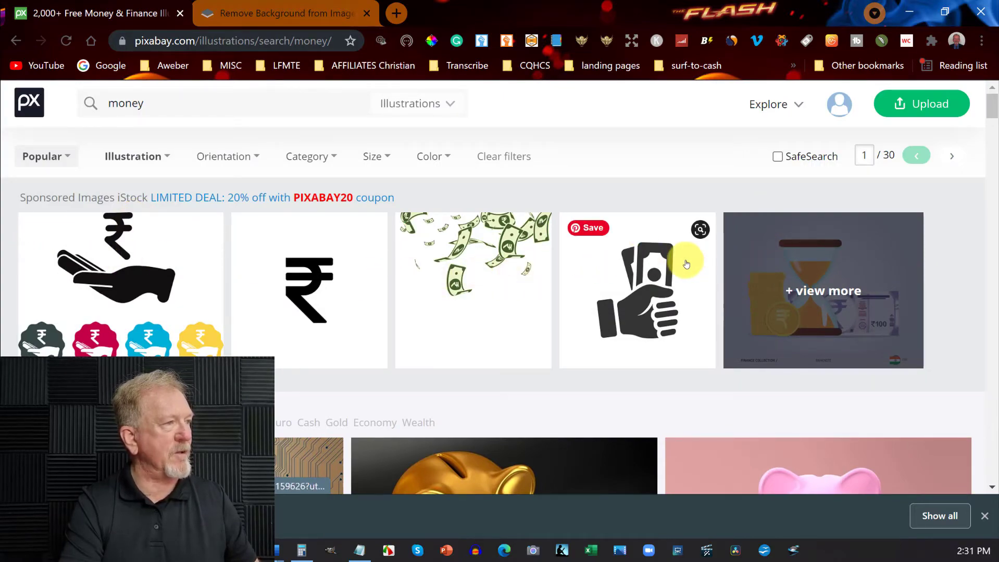
{"action": "scroll", "coordinate": [684, 261], "scroll_direction": "down", "scroll_amount": 6}
{"action": "scroll", "coordinate": [338, 229], "scroll_direction": "down", "scroll_amount": 7}
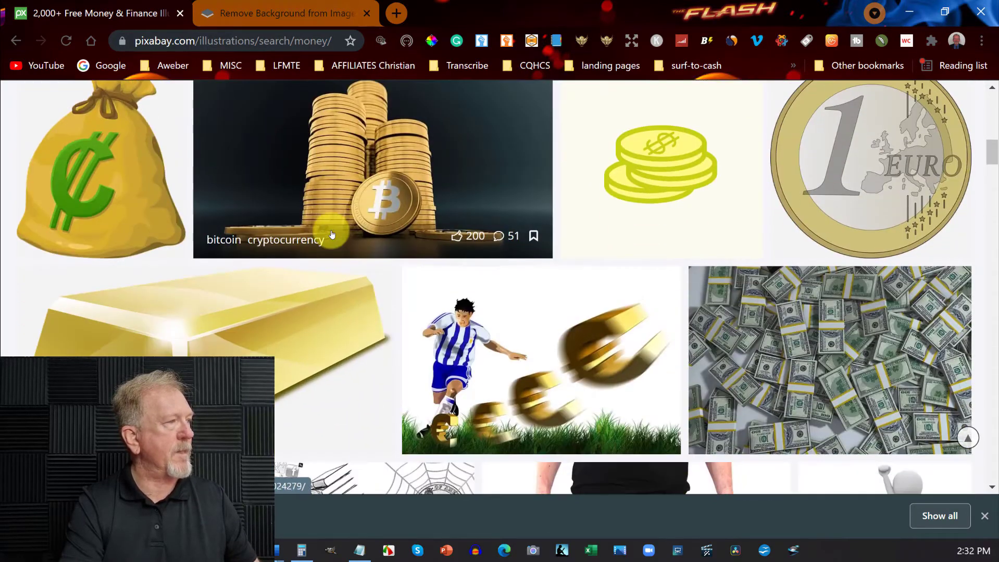
{"action": "scroll", "coordinate": [331, 232], "scroll_direction": "up", "scroll_amount": 1}
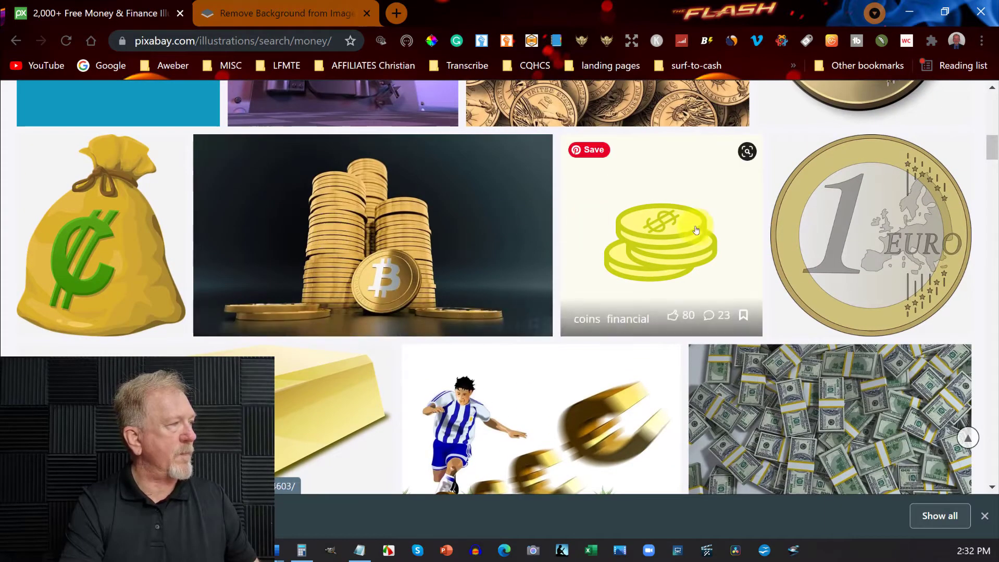
{"action": "scroll", "coordinate": [698, 230], "scroll_direction": "down", "scroll_amount": 1}
{"action": "scroll", "coordinate": [700, 230], "scroll_direction": "down", "scroll_amount": 9}
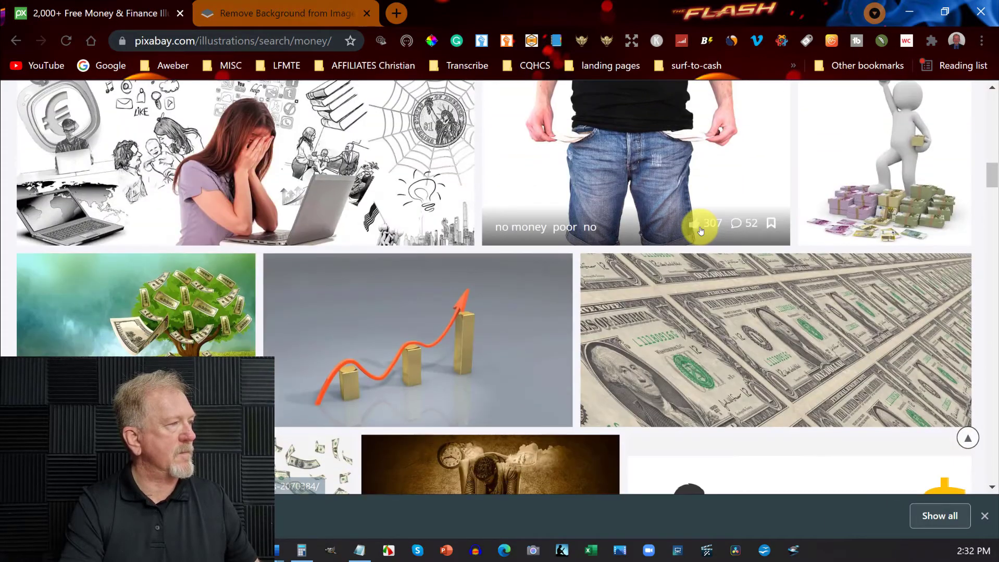
{"action": "scroll", "coordinate": [699, 230], "scroll_direction": "down", "scroll_amount": 7}
{"action": "scroll", "coordinate": [699, 231], "scroll_direction": "up", "scroll_amount": 8}
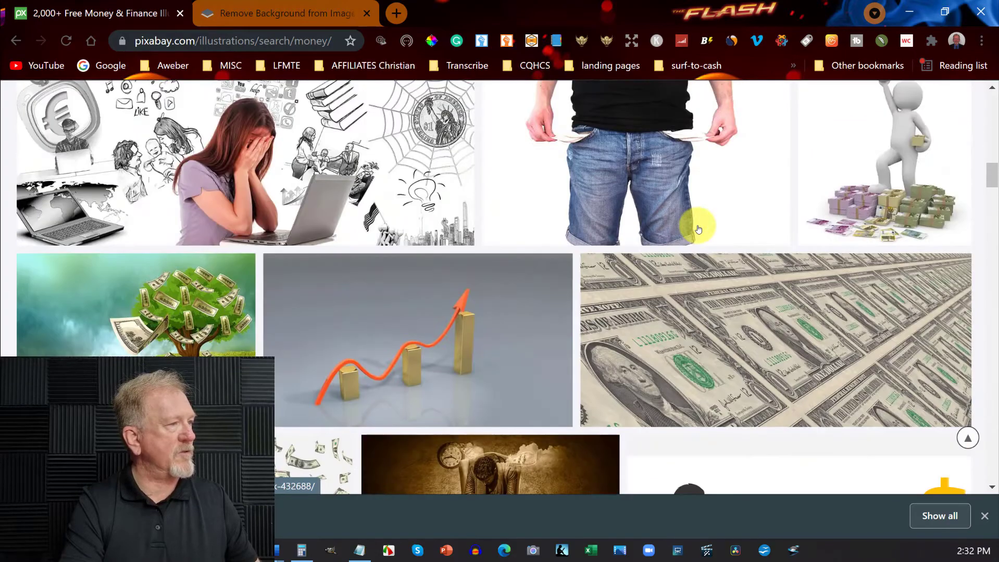
{"action": "scroll", "coordinate": [698, 229], "scroll_direction": "up", "scroll_amount": 6}
{"action": "scroll", "coordinate": [698, 229], "scroll_direction": "up", "scroll_amount": 10}
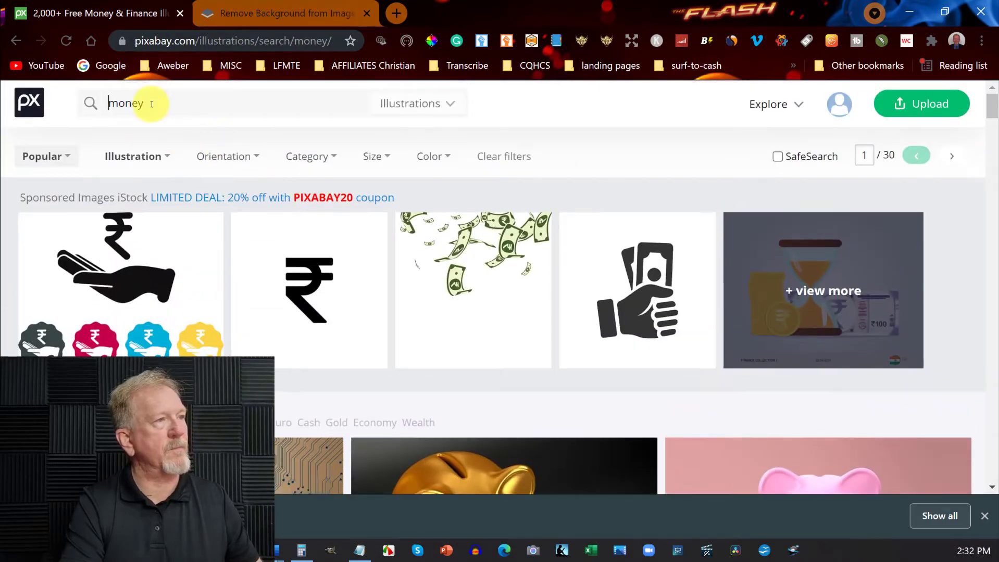
- Replace the search term with "cash" and run the illustration search
{"action": "double_click", "coordinate": [151, 104]}
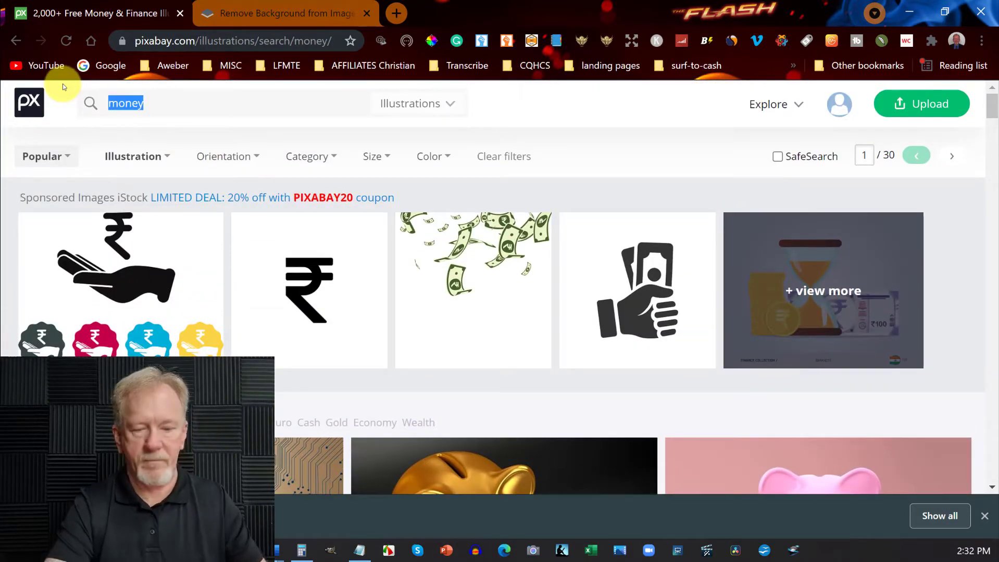
{"action": "type", "text": "cas"}
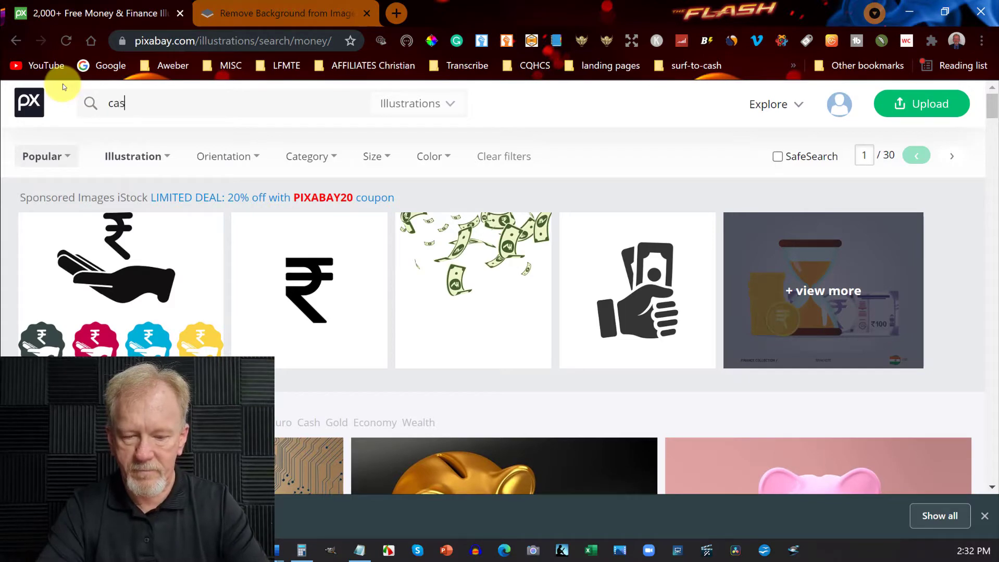
{"action": "type", "text": "h"}
{"action": "key", "text": "Return"}
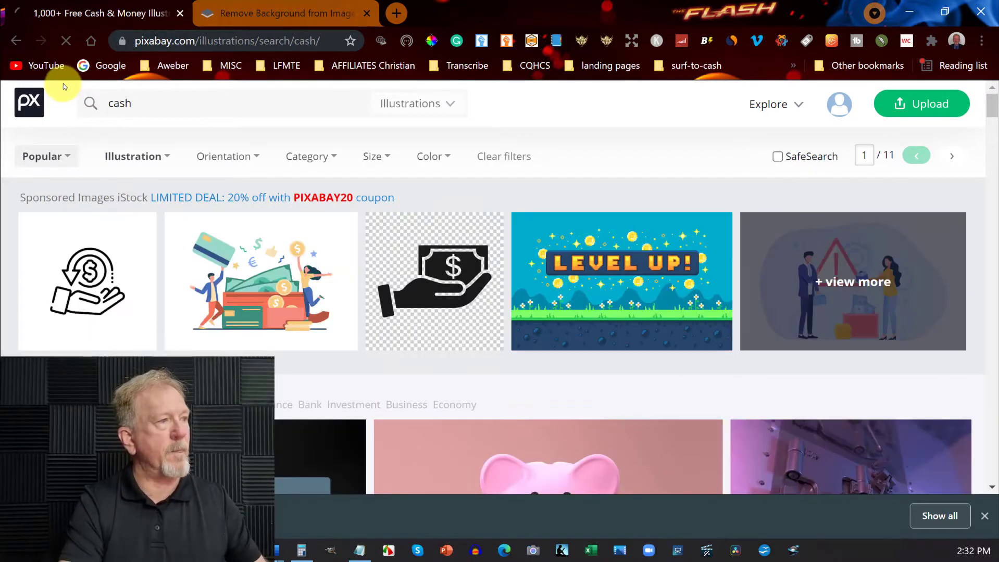
- Open the illustration of fanned one-dollar bills and download it as a 1920×1294 PNG
{"action": "scroll", "coordinate": [536, 218], "scroll_direction": "down", "scroll_amount": 9}
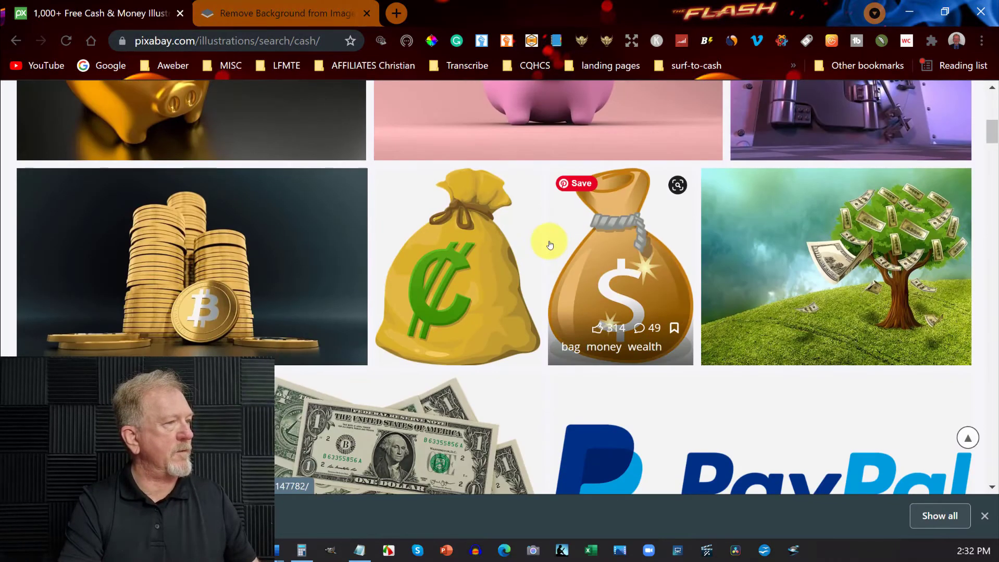
{"action": "scroll", "coordinate": [549, 245], "scroll_direction": "down", "scroll_amount": 1}
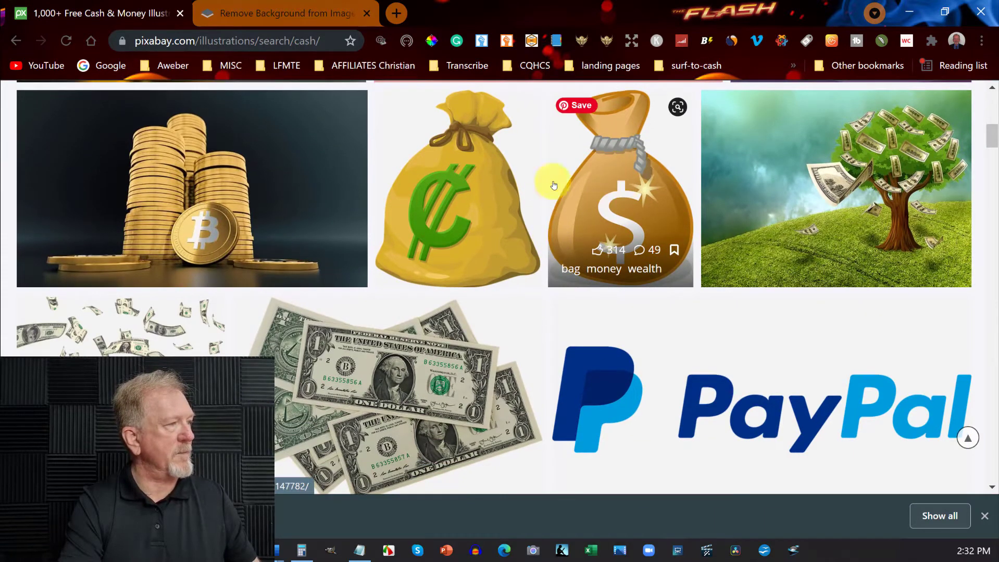
{"action": "scroll", "coordinate": [412, 198], "scroll_direction": "down", "scroll_amount": 2}
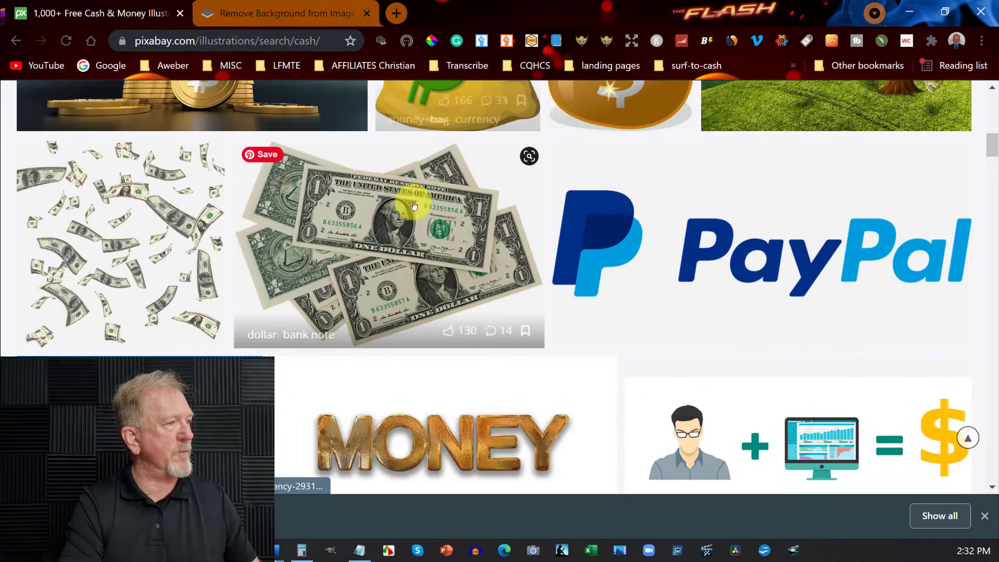
{"action": "left_click", "coordinate": [380, 211]}
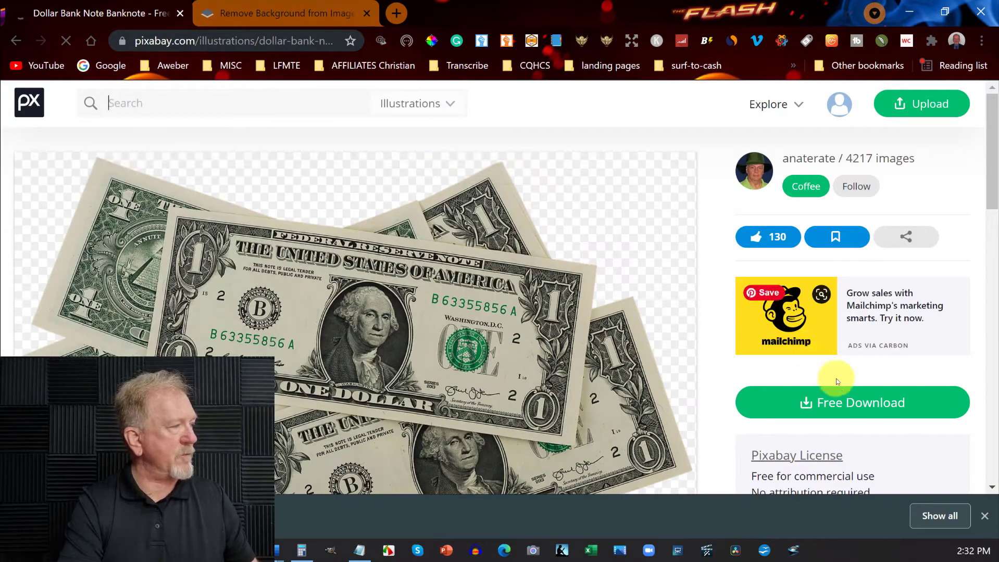
{"action": "left_click", "coordinate": [854, 401]}
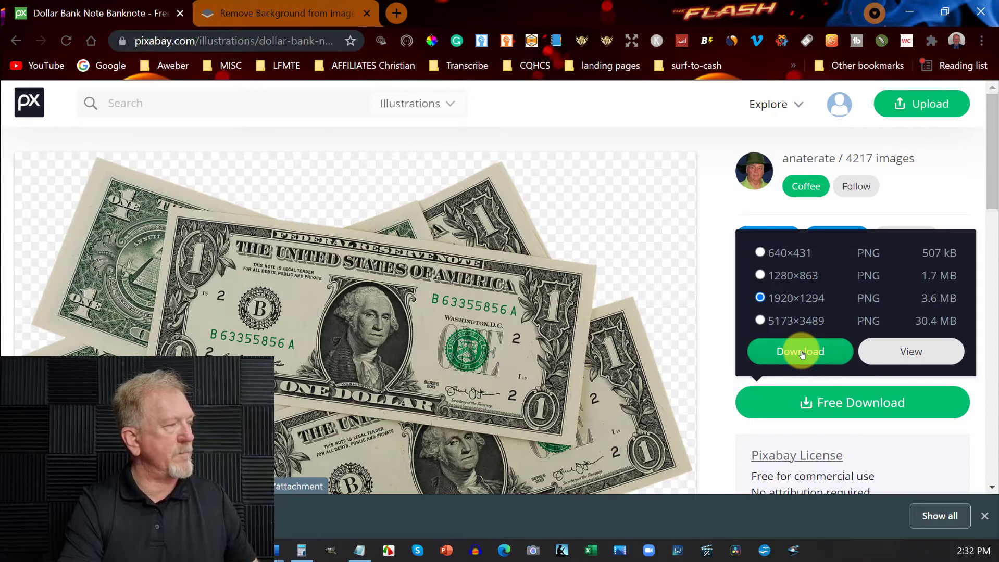
{"action": "left_click", "coordinate": [802, 353]}
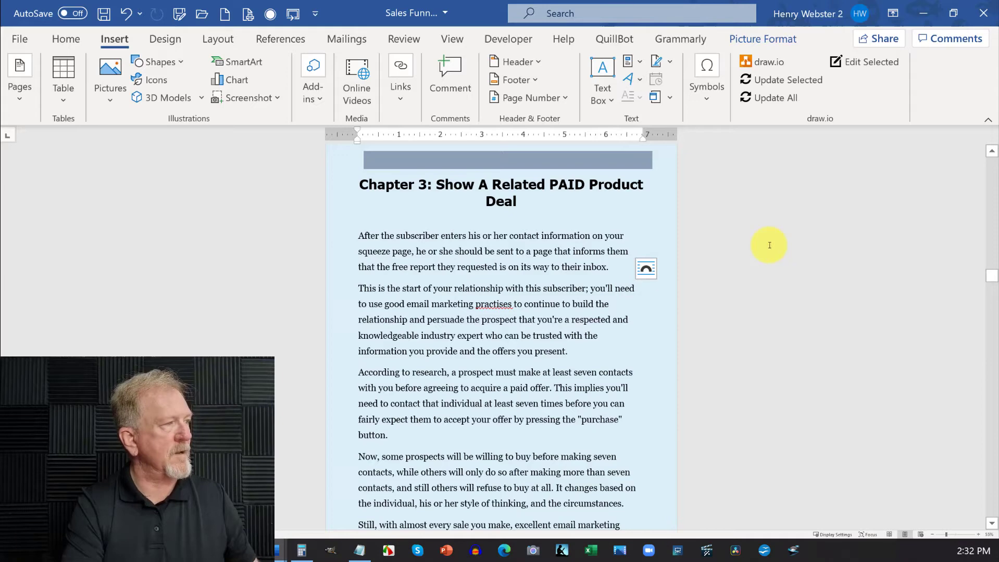
- In the Word document, insert the "cash" picture from this device before the first paragraph of Chapter 3
{"action": "left_click", "coordinate": [358, 236]}
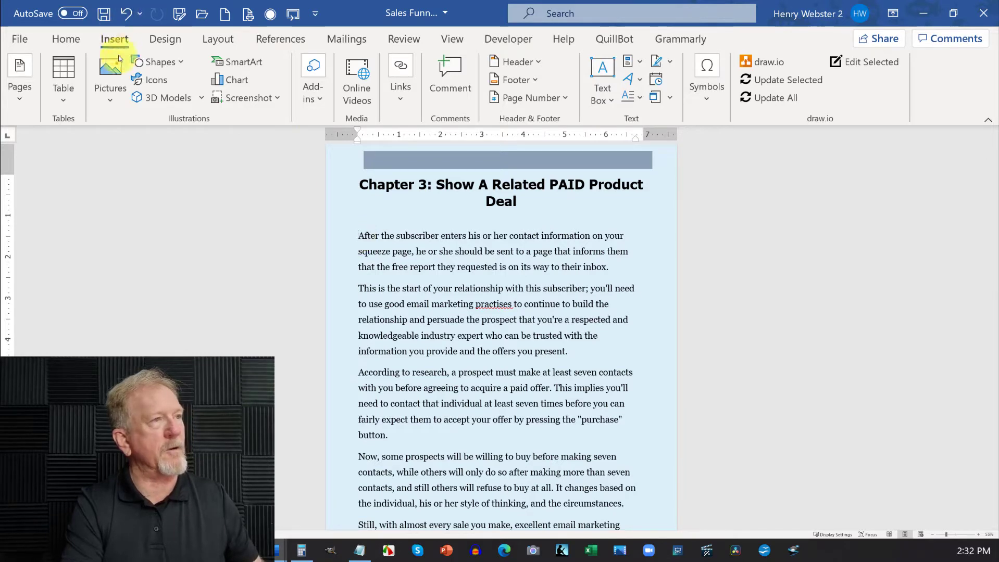
{"action": "left_click", "coordinate": [111, 91]}
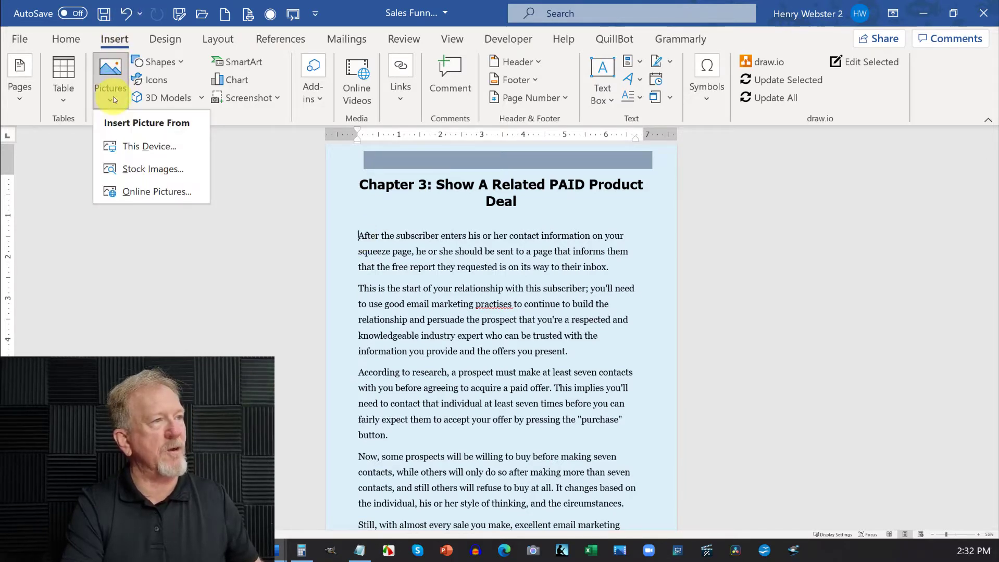
{"action": "left_click", "coordinate": [123, 147]}
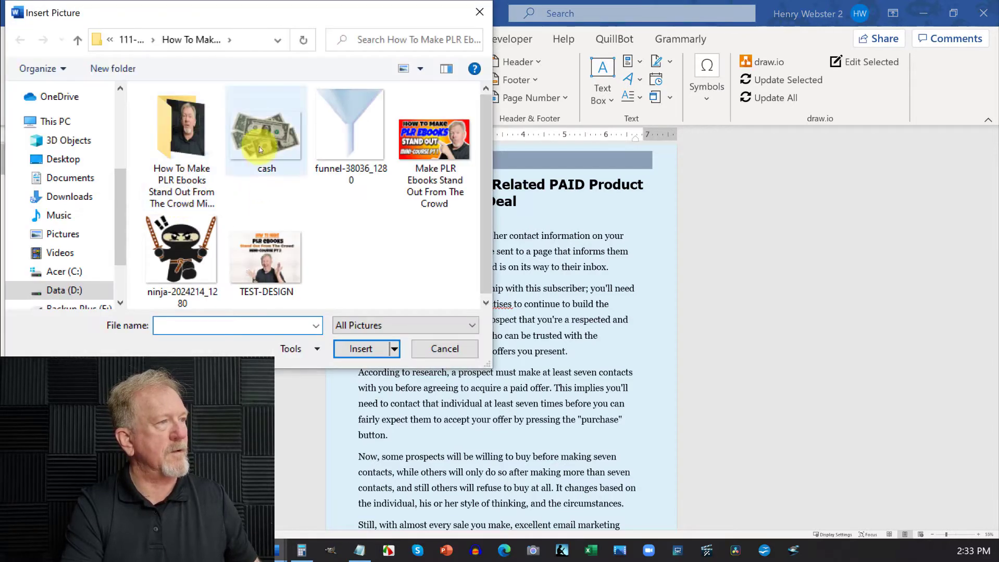
{"action": "left_click", "coordinate": [254, 131]}
{"action": "double_click", "coordinate": [254, 130]}
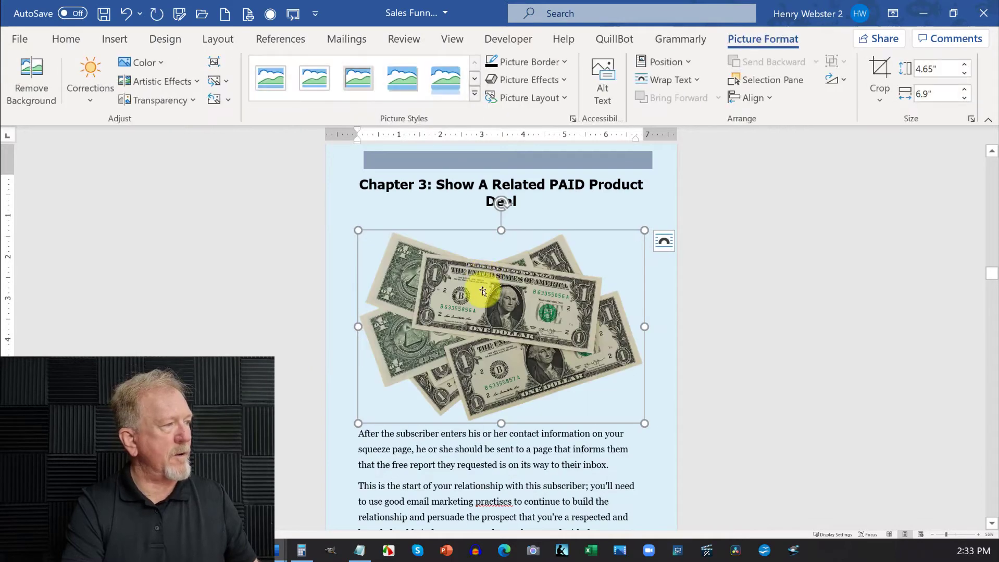
- Open the formatting options for the dollar-bill picture and set its transparency to about 76%
{"action": "right_click", "coordinate": [483, 292]}
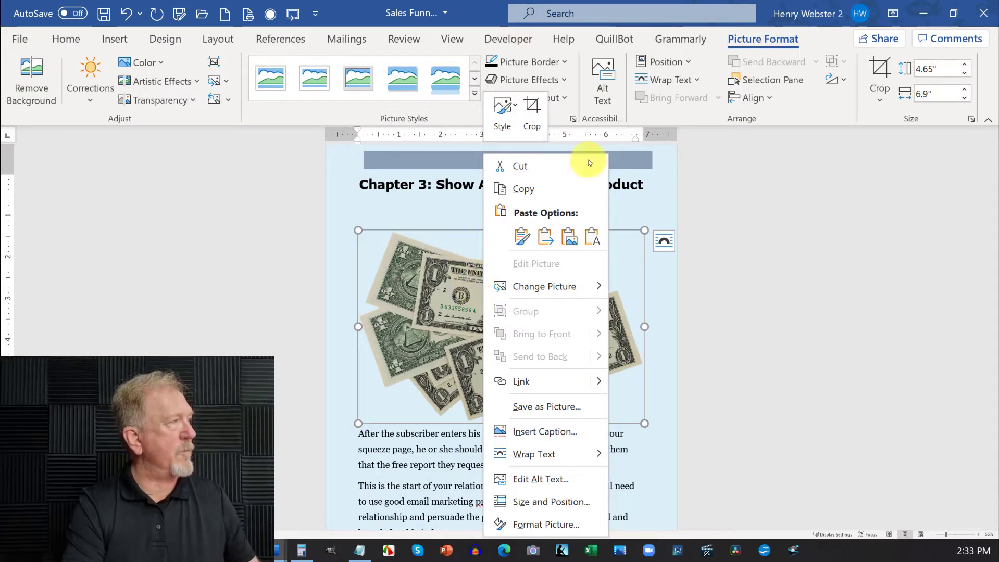
{"action": "left_click", "coordinate": [767, 38]}
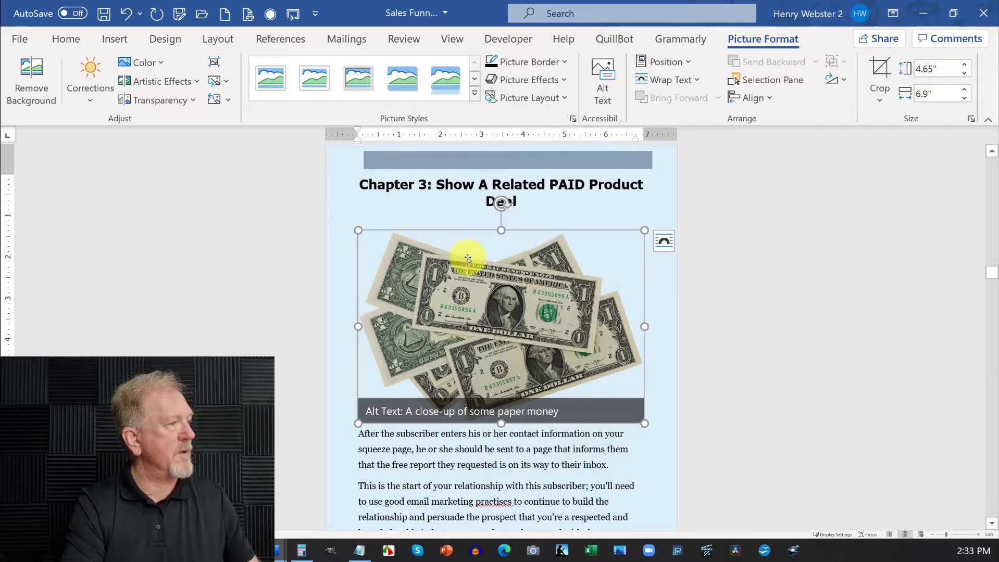
{"action": "right_click", "coordinate": [457, 276]}
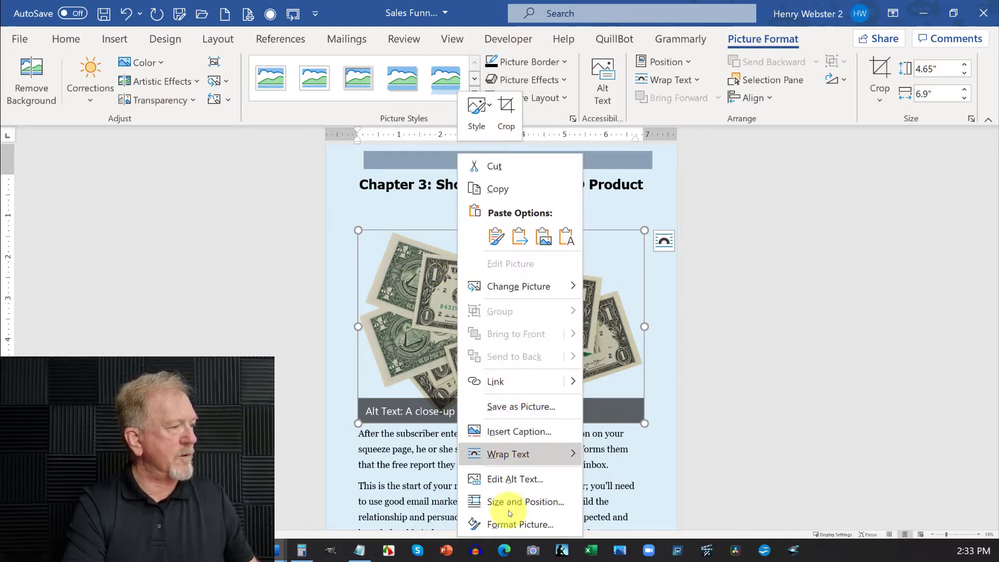
{"action": "left_click", "coordinate": [507, 524]}
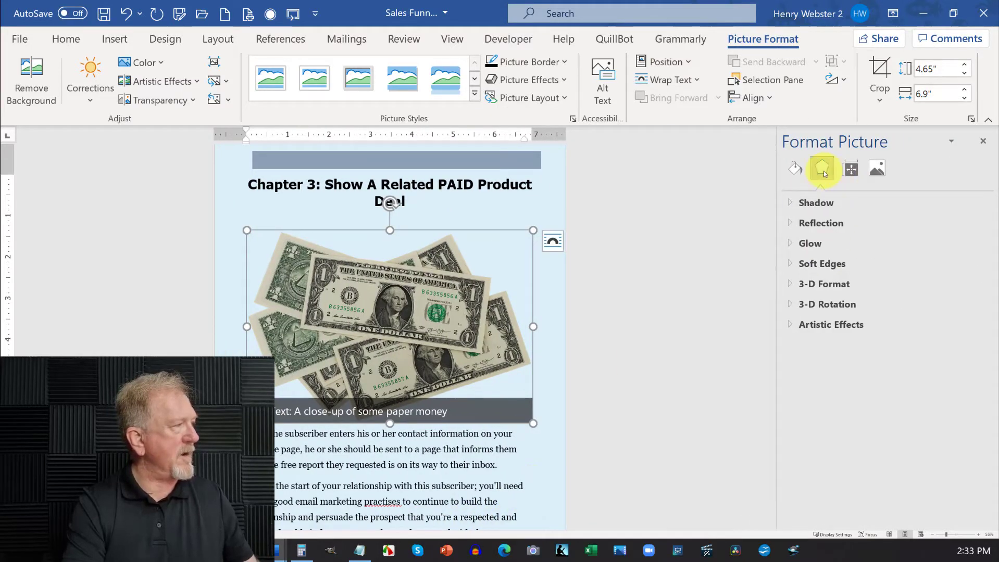
{"action": "left_click", "coordinate": [878, 172]}
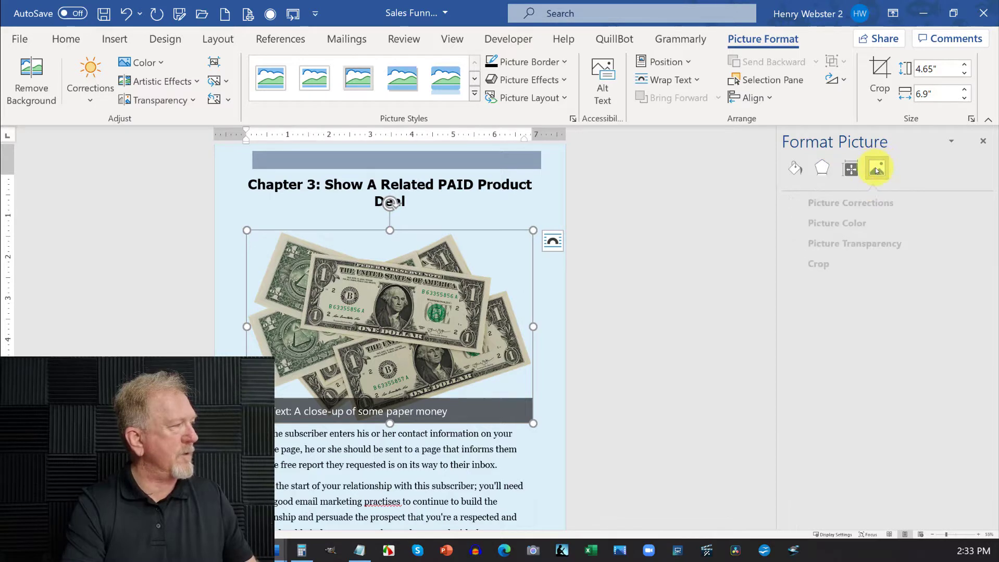
{"action": "left_click", "coordinate": [827, 245]}
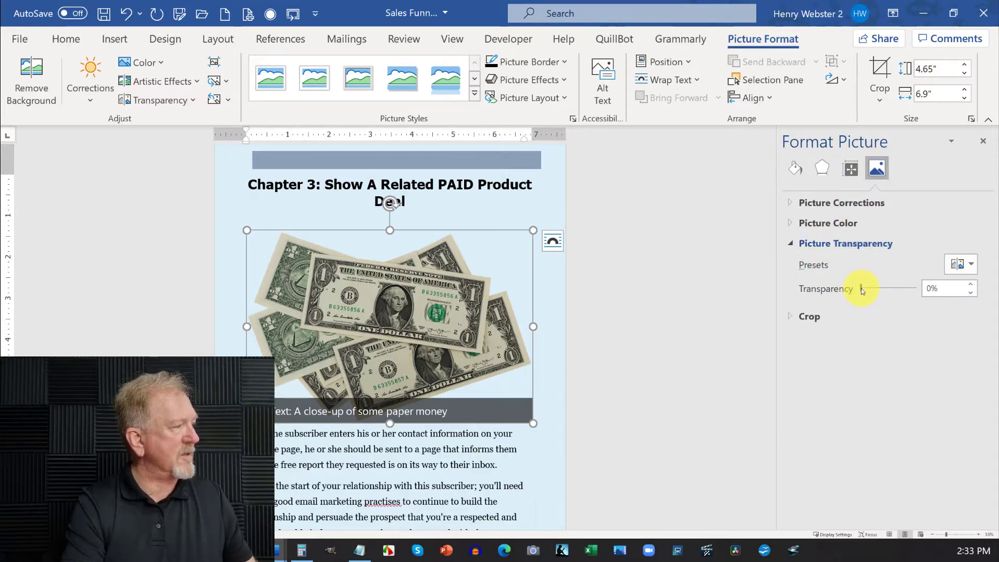
{"action": "left_click_drag", "start_coordinate": [861, 288], "coordinate": [897, 290]}
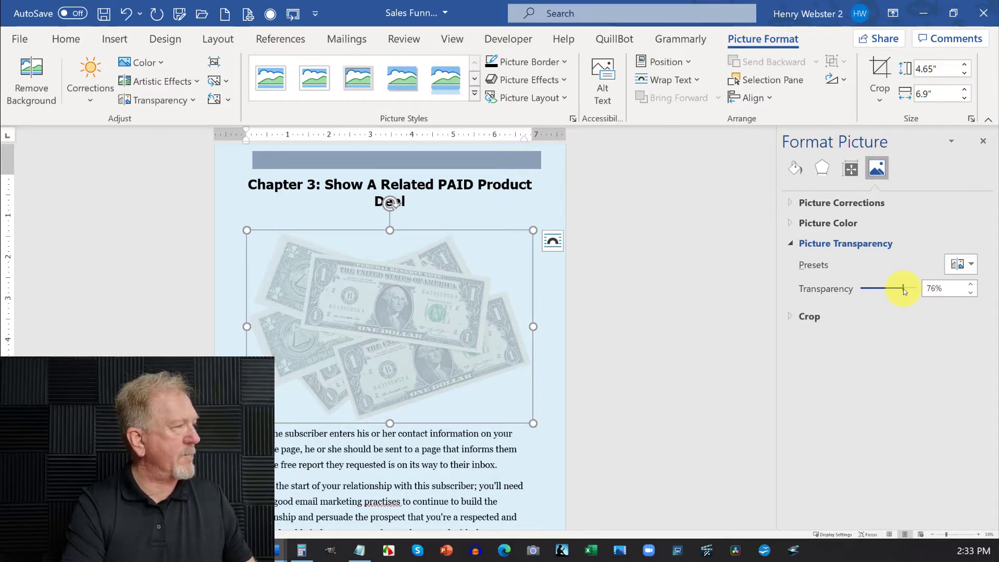
- Fine-tune the dollar-bill picture's transparency to 79% and wrap it behind the Chapter 3 text
{"action": "left_click_drag", "start_coordinate": [902, 288], "coordinate": [905, 289]}
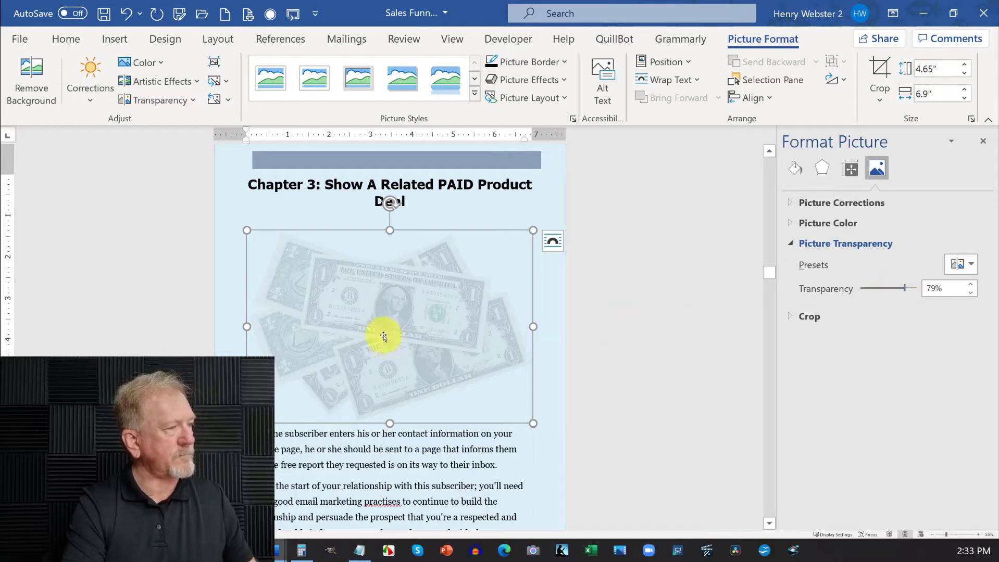
{"action": "right_click", "coordinate": [363, 295]}
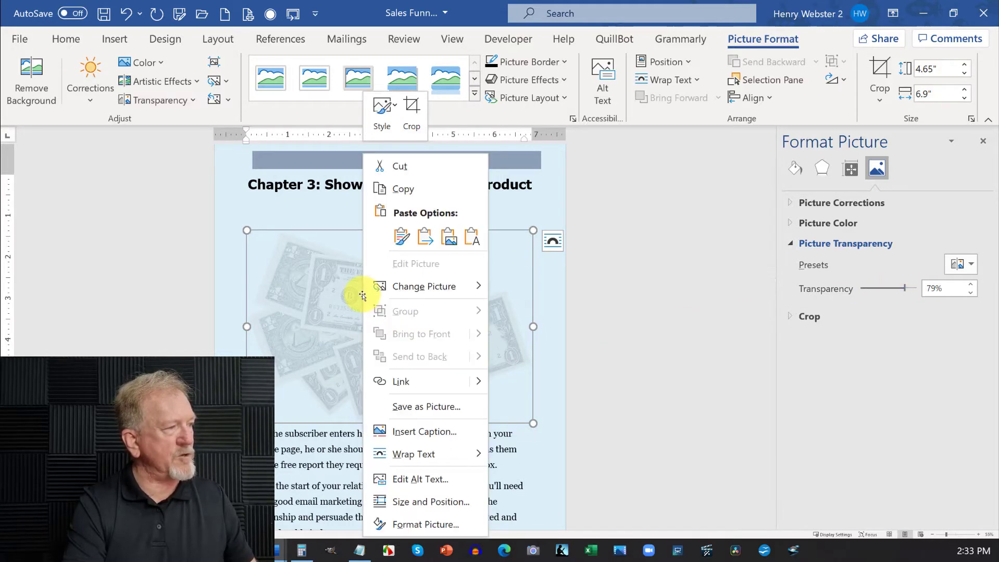
{"action": "mouse_move", "coordinate": [419, 457]}
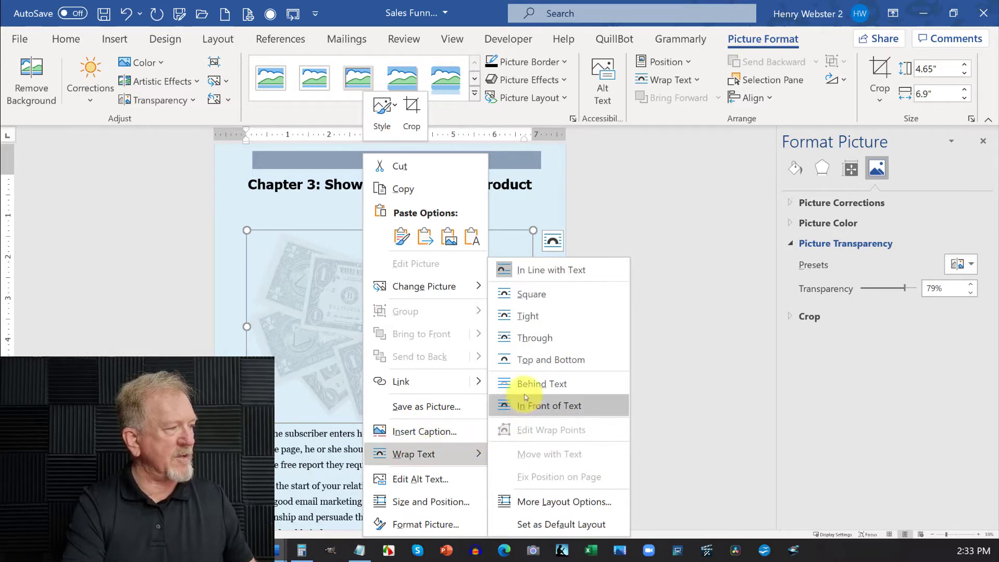
{"action": "left_click", "coordinate": [528, 384]}
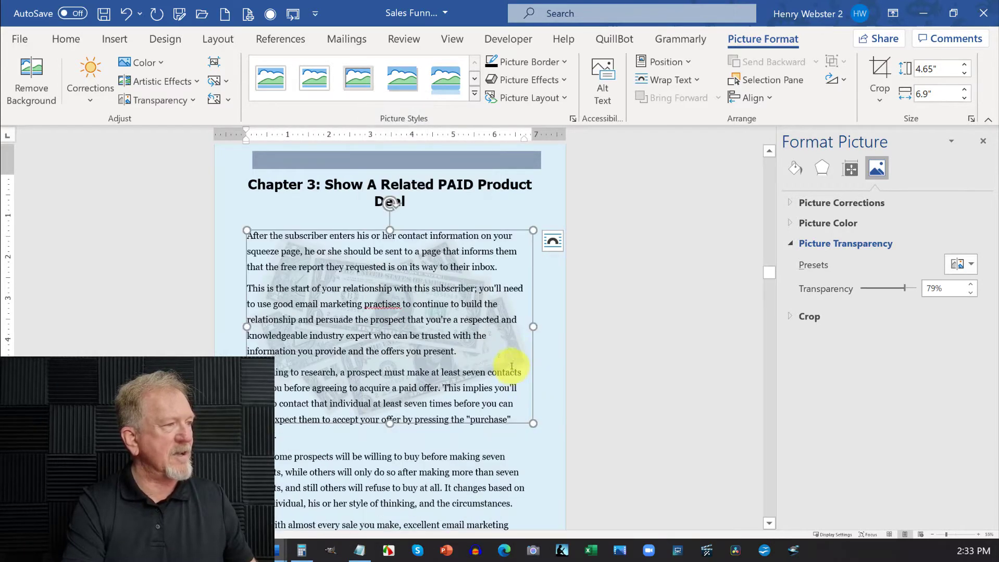
{"action": "left_click", "coordinate": [551, 296]}
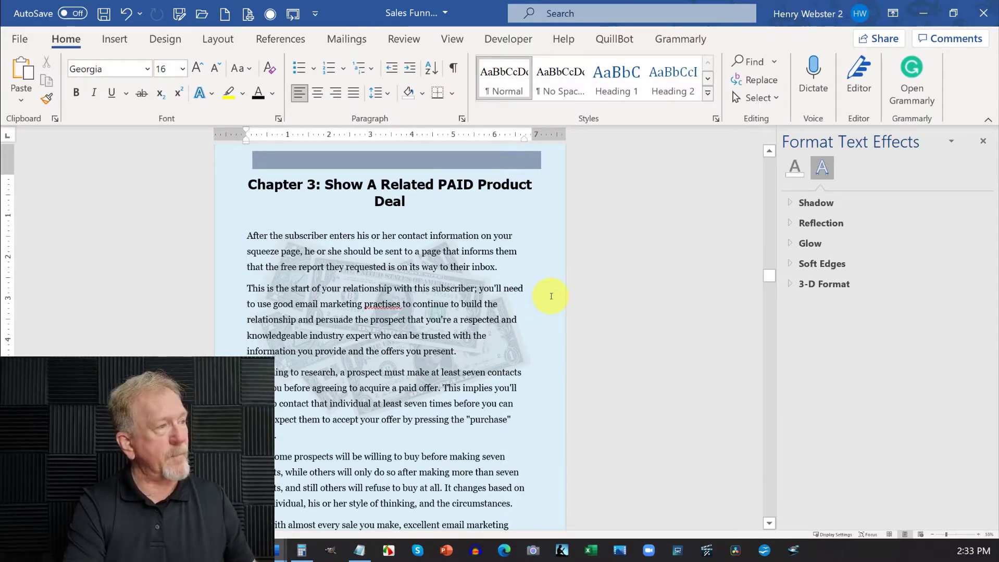
- Change the font color of the first three Chapter 3 paragraphs to the standard dark red
{"action": "scroll", "coordinate": [551, 296], "scroll_direction": "down", "scroll_amount": 2}
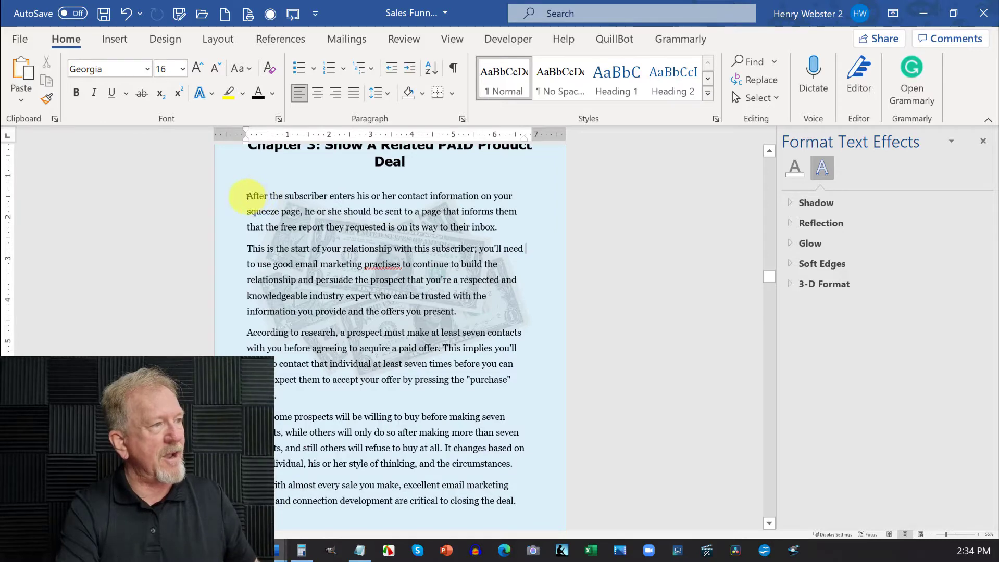
{"action": "left_click_drag", "start_coordinate": [247, 197], "coordinate": [538, 398]}
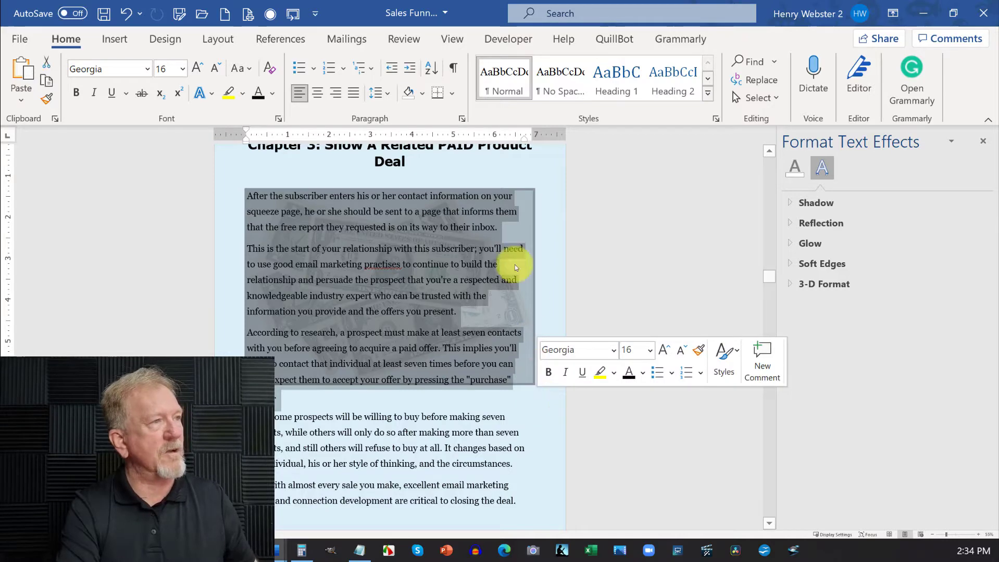
{"action": "left_click", "coordinate": [271, 95]}
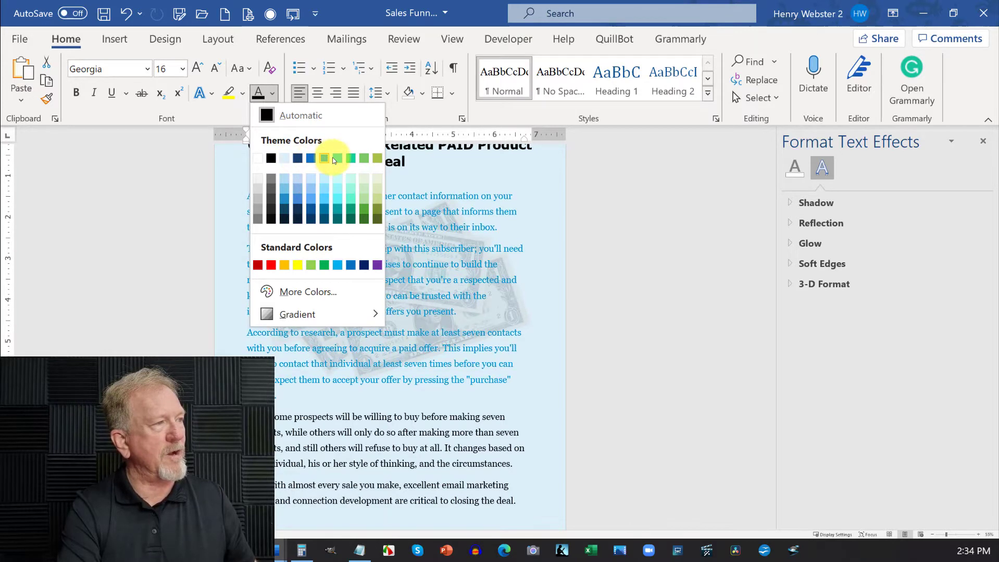
{"action": "left_click", "coordinate": [258, 266]}
{"action": "left_click", "coordinate": [455, 179]}
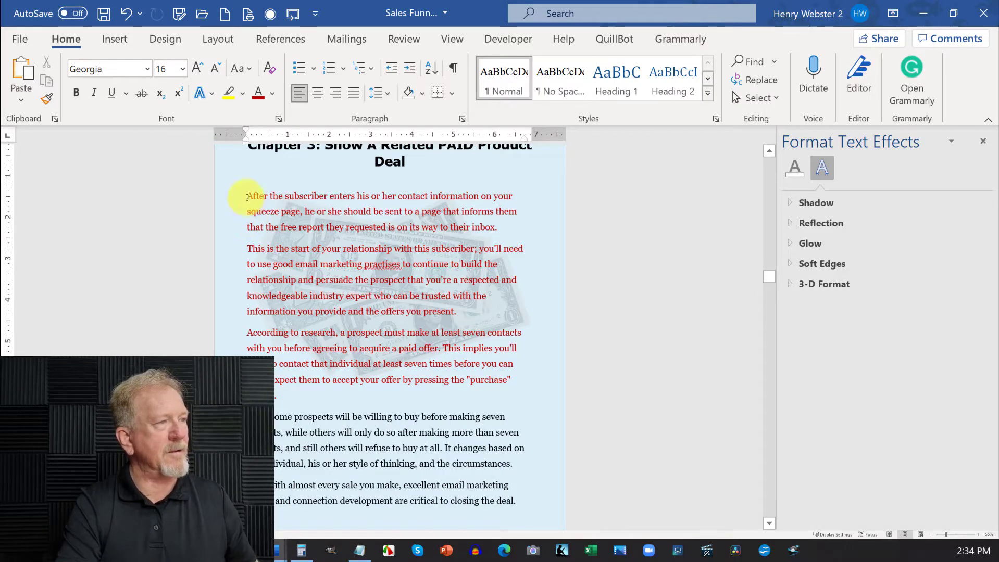
- Return the font color of the first three Chapter 3 paragraphs to Automatic
{"action": "left_click_drag", "start_coordinate": [247, 198], "coordinate": [447, 397]}
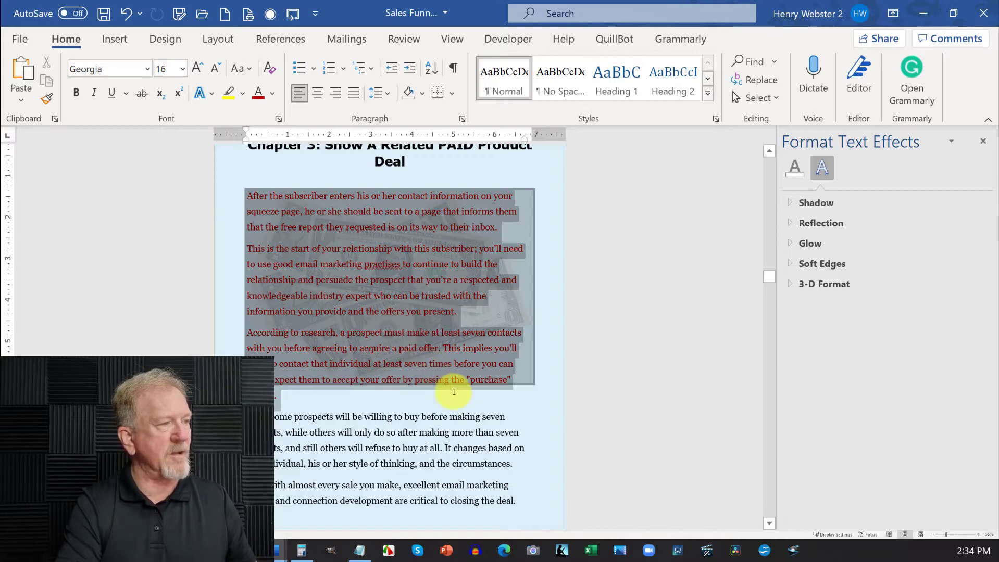
{"action": "left_click", "coordinate": [272, 94]}
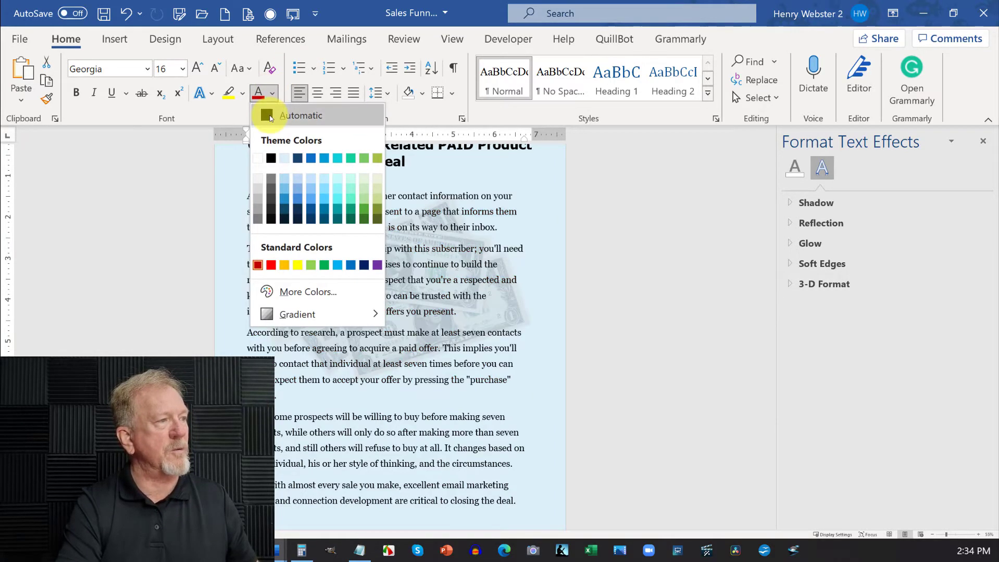
{"action": "left_click", "coordinate": [281, 116]}
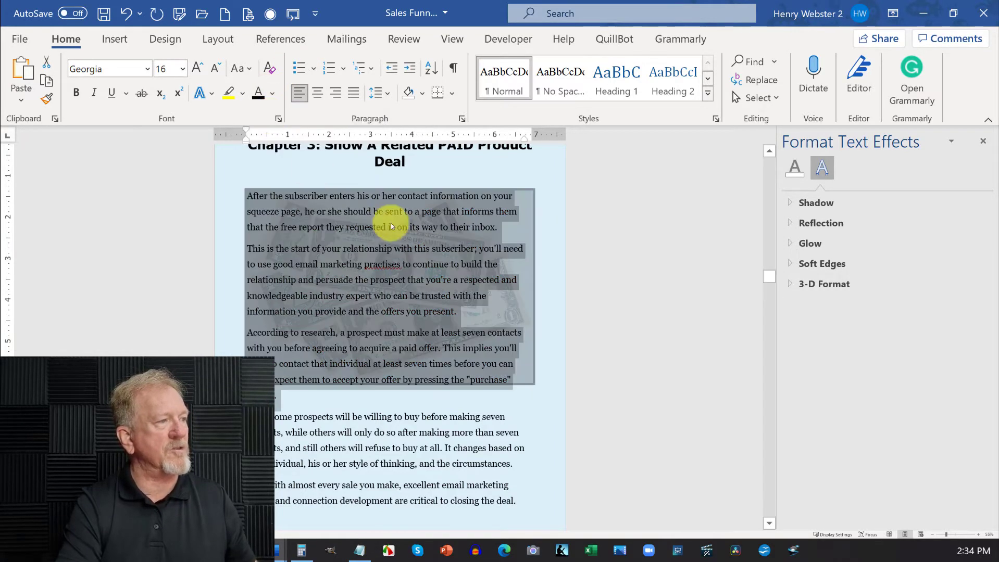
{"action": "left_click", "coordinate": [542, 174]}
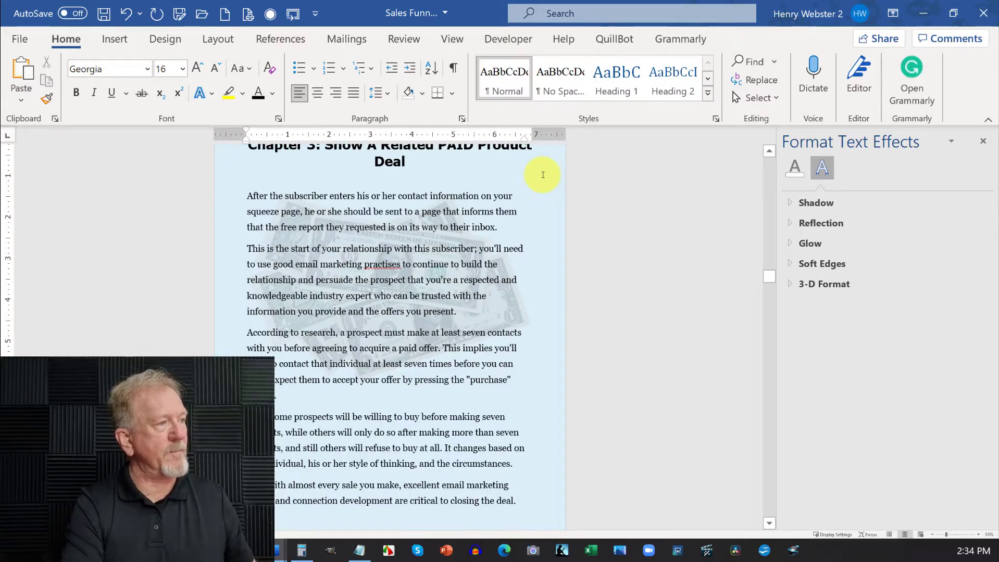
- Lay out the Chapter 3 body text in two columns, from the first paragraph to the end of the following page
{"action": "left_click_drag", "start_coordinate": [244, 197], "coordinate": [490, 490]}
{"action": "scroll", "coordinate": [481, 490], "scroll_direction": "down", "scroll_amount": 5}
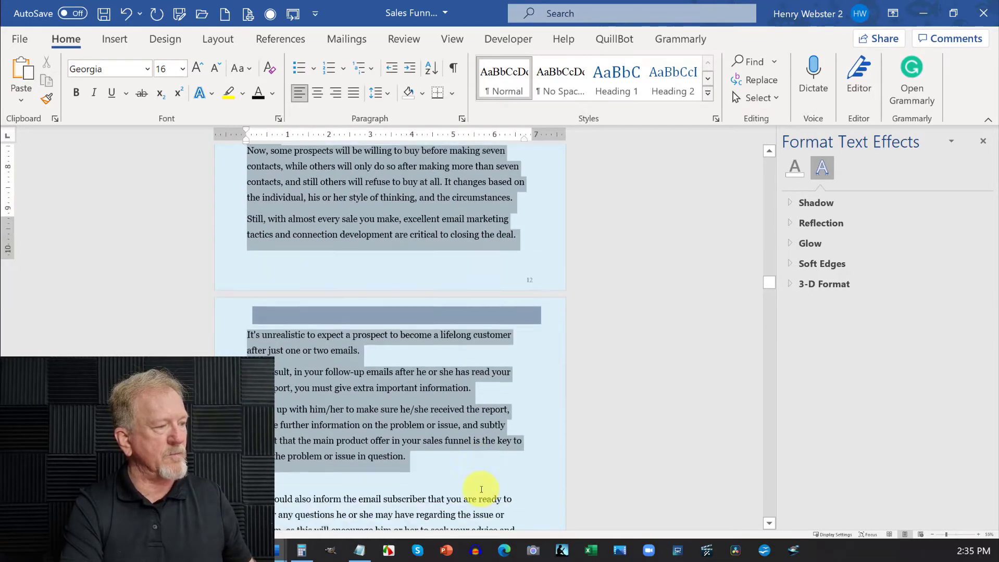
{"action": "scroll", "coordinate": [481, 490], "scroll_direction": "down", "scroll_amount": 1}
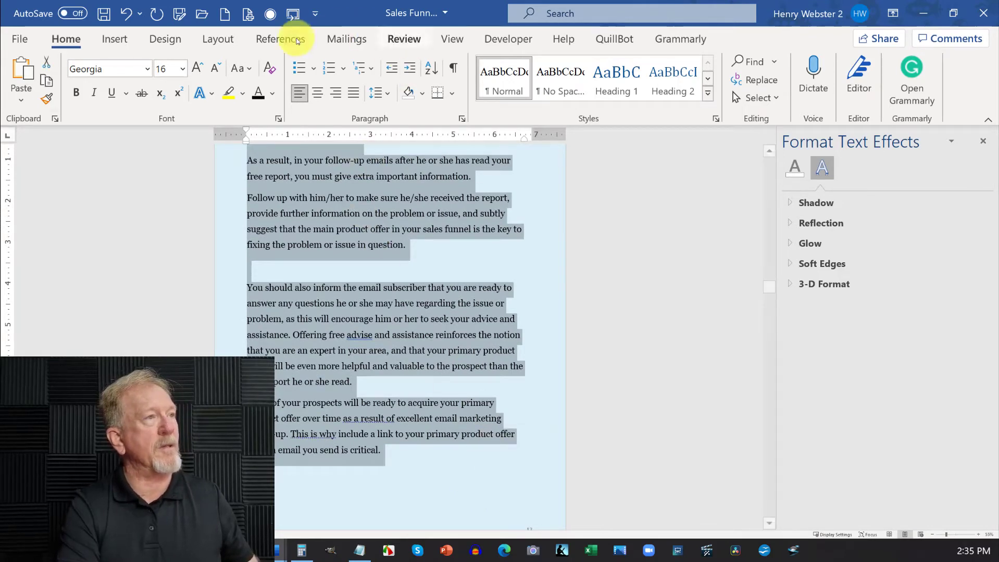
{"action": "left_click", "coordinate": [227, 40]}
{"action": "left_click", "coordinate": [146, 104]}
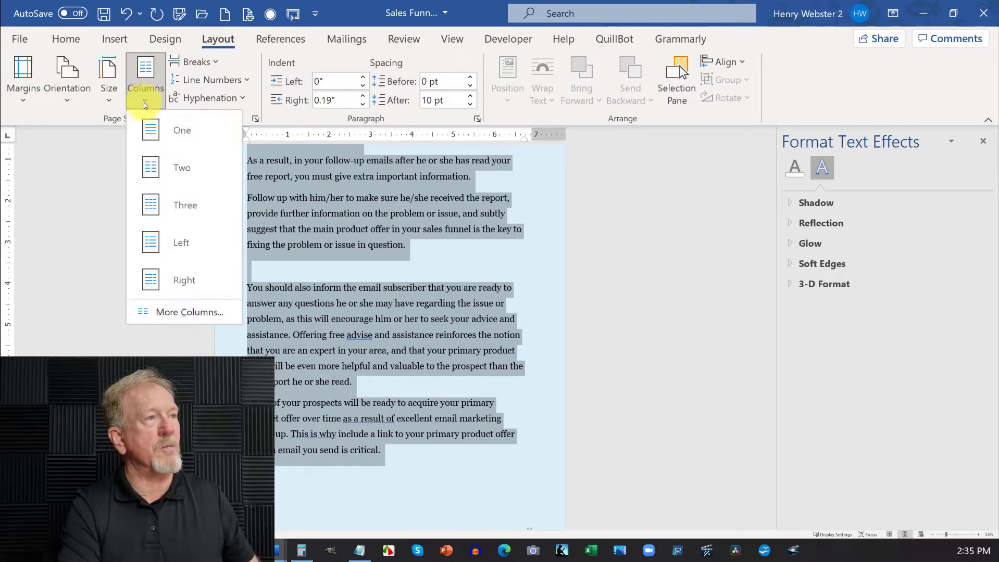
{"action": "left_click", "coordinate": [150, 166]}
{"action": "scroll", "coordinate": [406, 311], "scroll_direction": "up", "scroll_amount": 1}
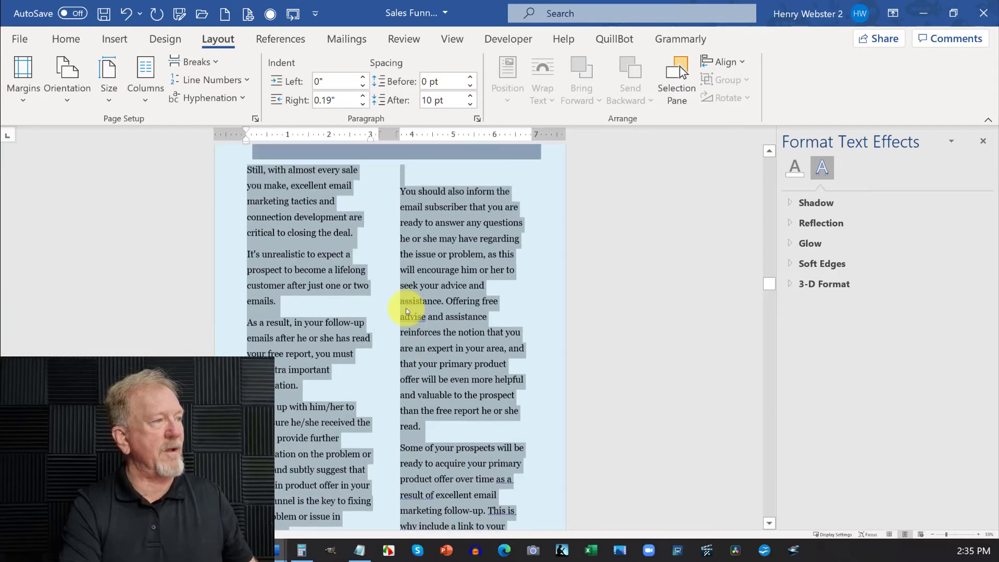
{"action": "scroll", "coordinate": [406, 311], "scroll_direction": "up", "scroll_amount": 10}
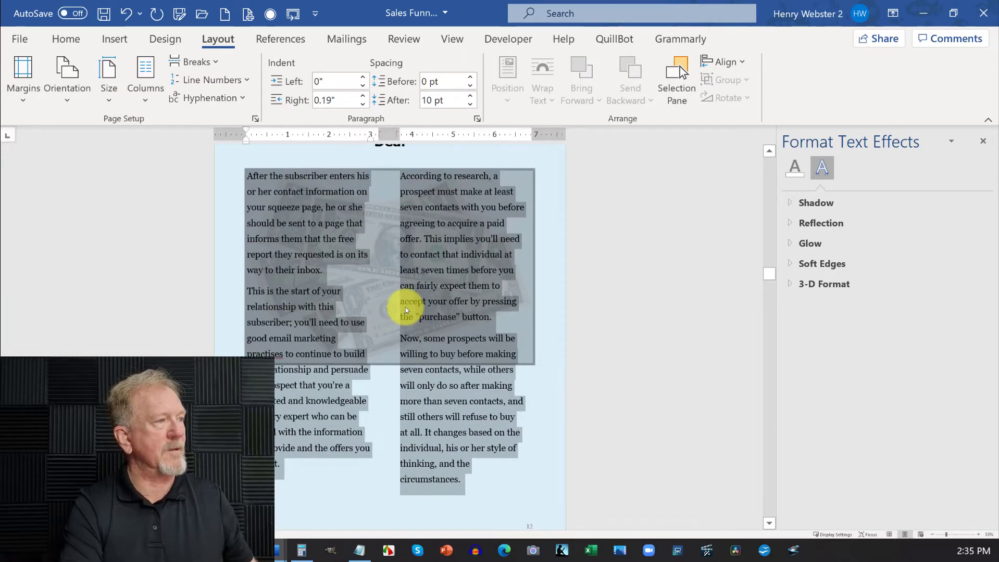
{"action": "left_click", "coordinate": [406, 311]}
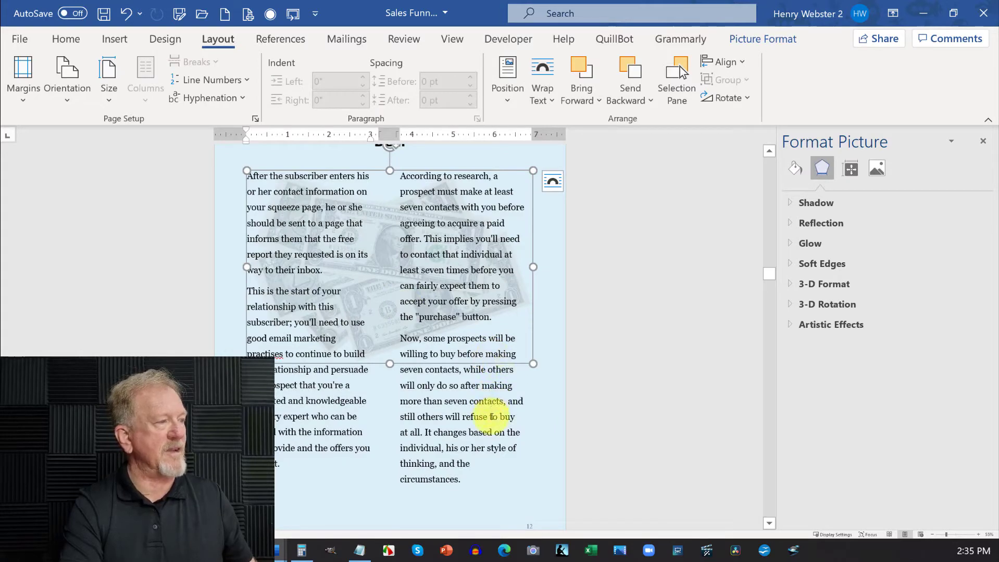
{"action": "left_click", "coordinate": [492, 417]}
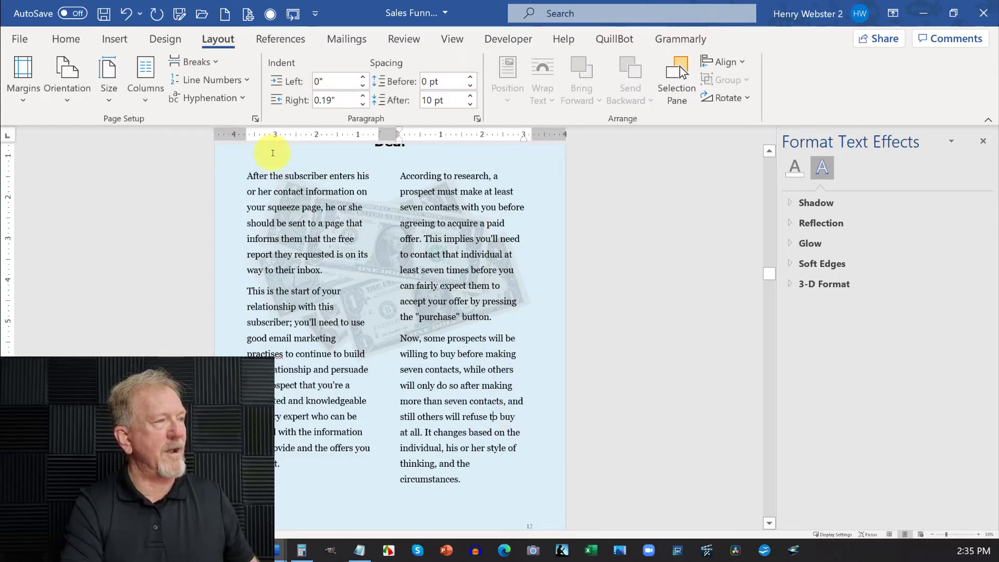
{"action": "scroll", "coordinate": [471, 387], "scroll_direction": "down", "scroll_amount": 2}
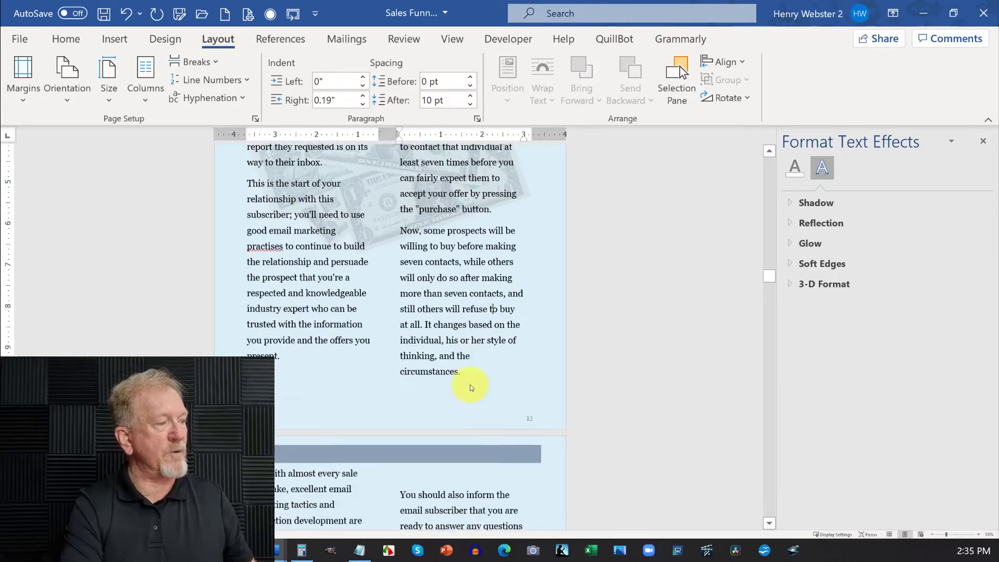
{"action": "scroll", "coordinate": [470, 388], "scroll_direction": "down", "scroll_amount": 3}
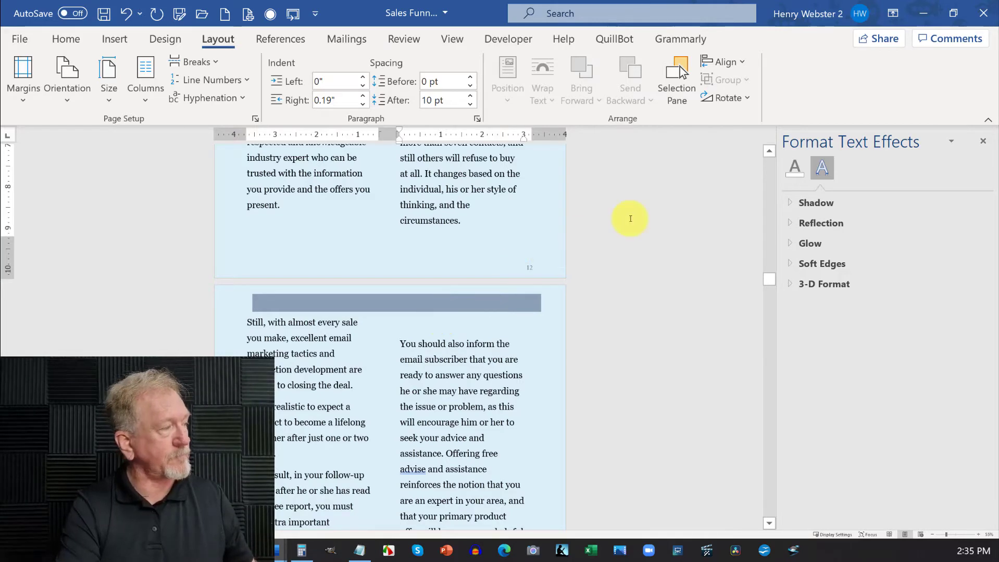
- Switch to the Chrome browser and open Google Images in a new tab
{"action": "left_click", "coordinate": [244, 550]}
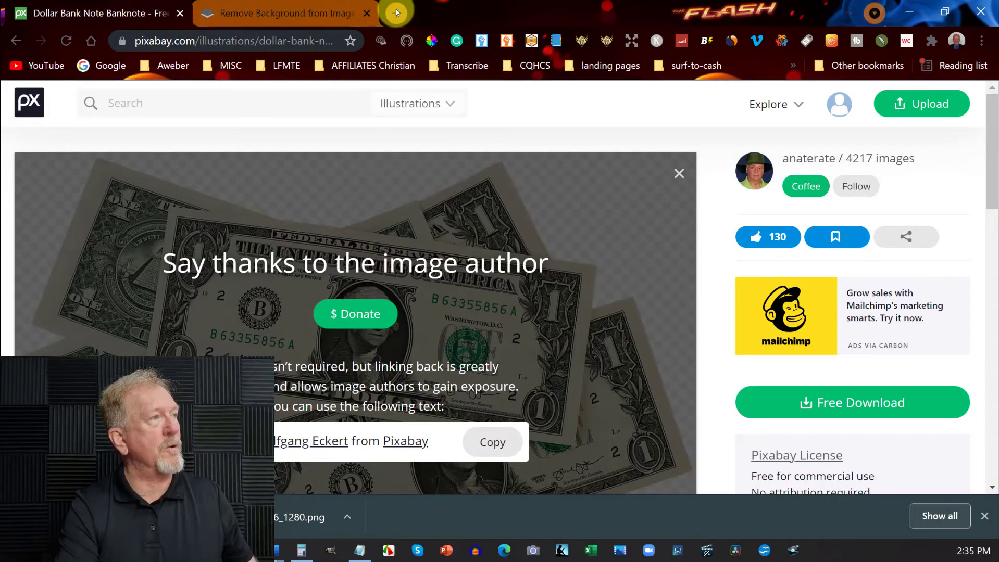
{"action": "left_click", "coordinate": [396, 11]}
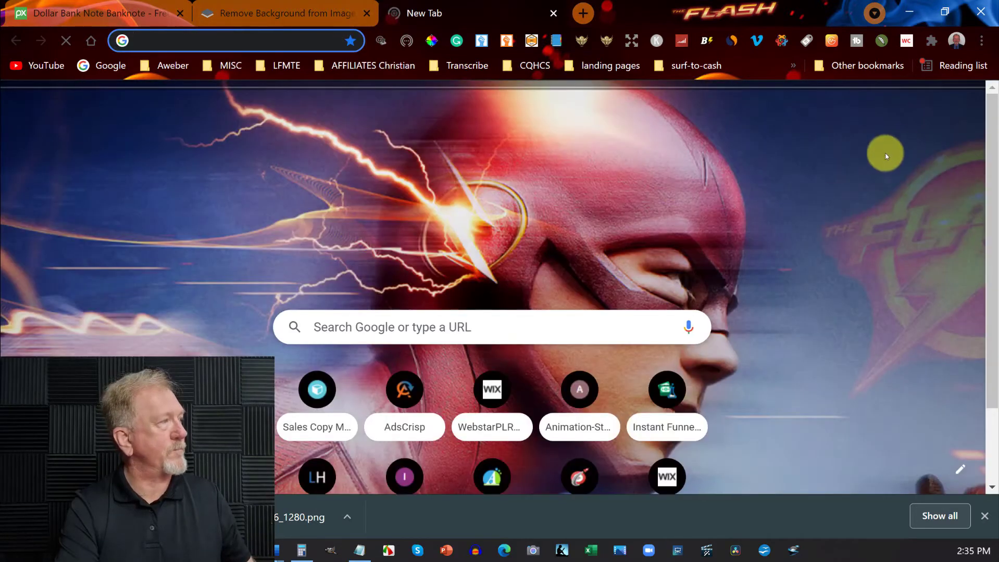
{"action": "left_click", "coordinate": [885, 107]}
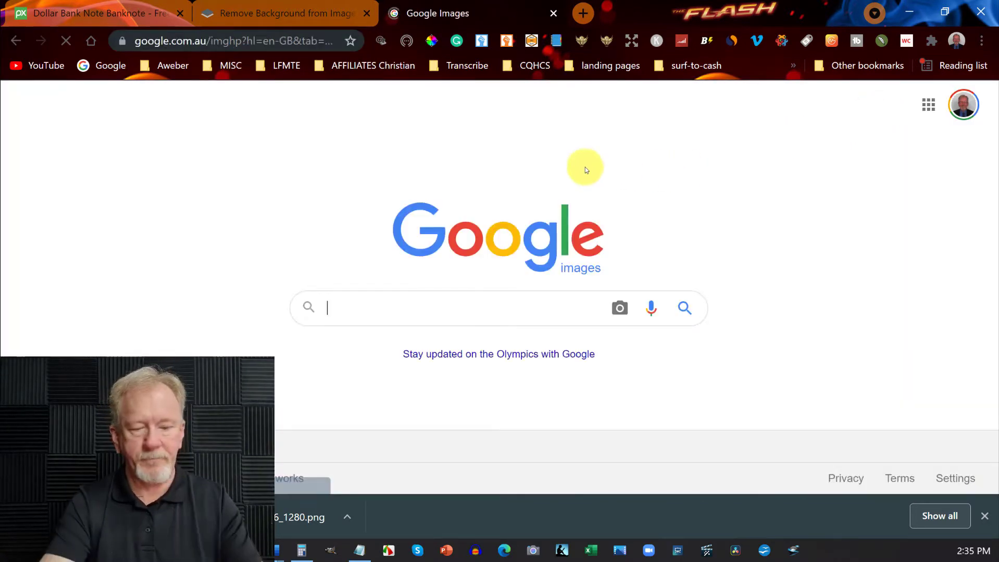
- Search the images for "magazine interor pages" and open the preview of Pinterest's Modern Interior Design Magazine Layout
{"action": "type", "text": "mag"}
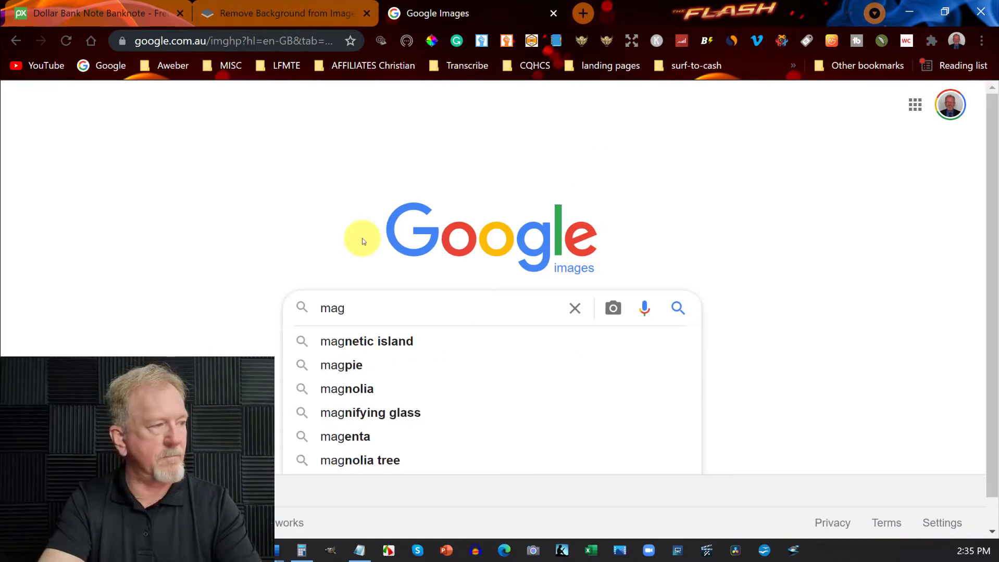
{"action": "type", "text": "az"}
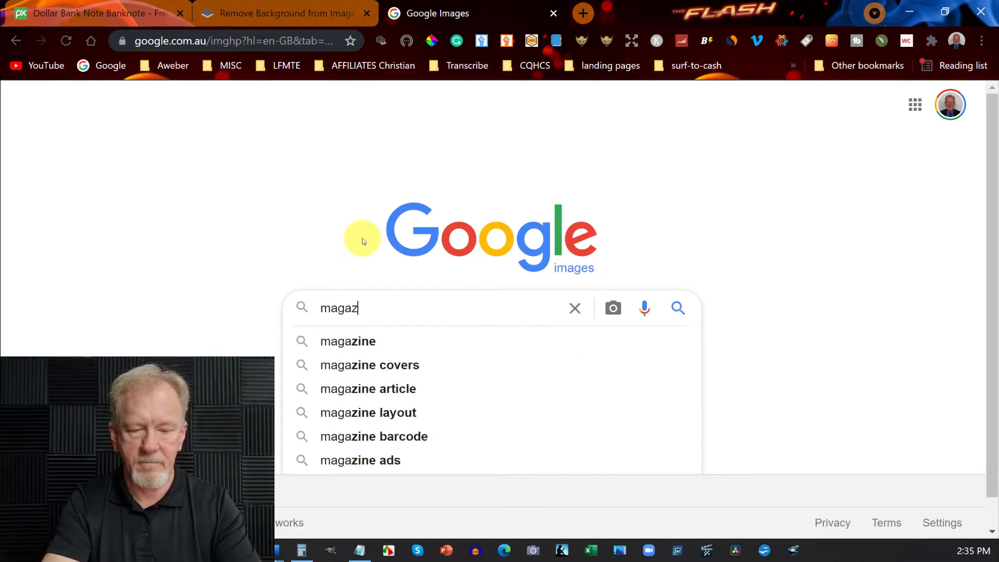
{"action": "type", "text": "ine int"}
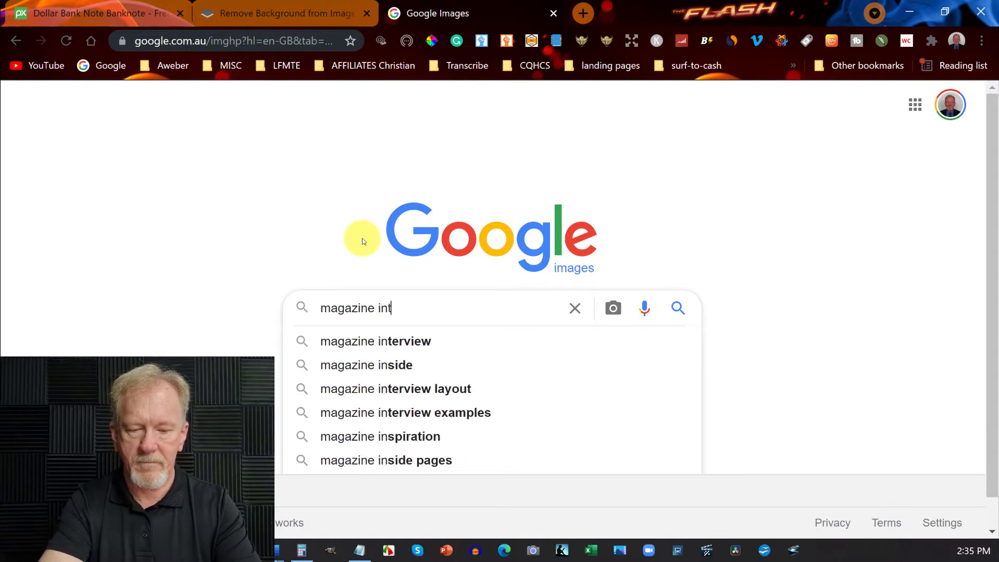
{"action": "type", "text": "eror "}
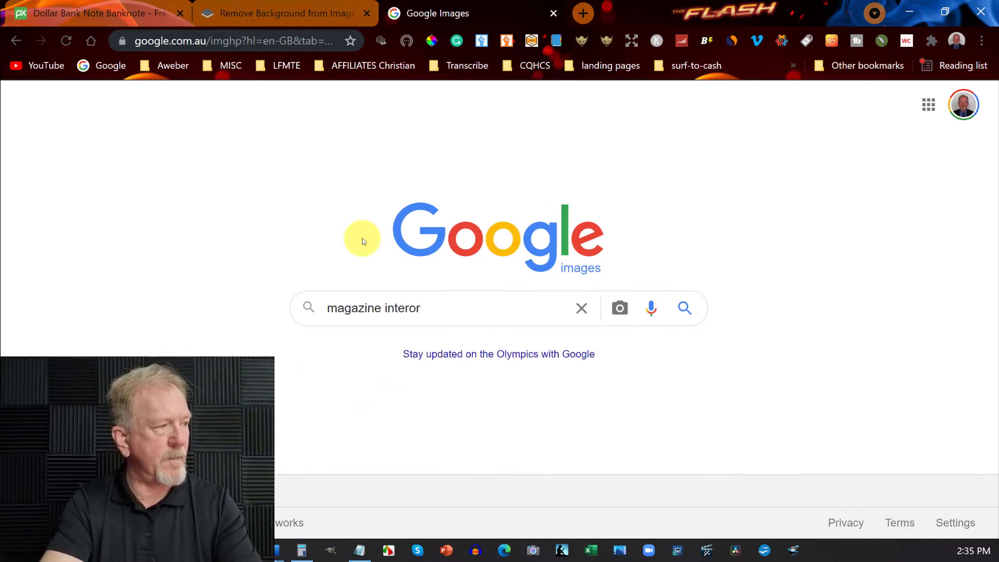
{"action": "type", "text": "image"}
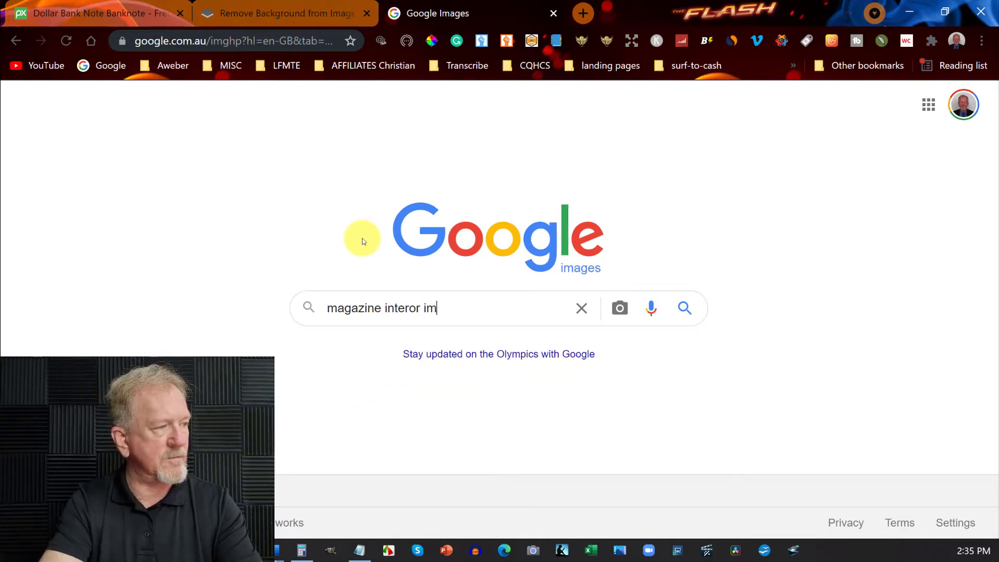
{"action": "key", "text": "BackSpace"}
{"action": "key", "text": "BackSpace"}
{"action": "key", "text": "BackSpace"}
{"action": "key", "text": "BackSpace"}
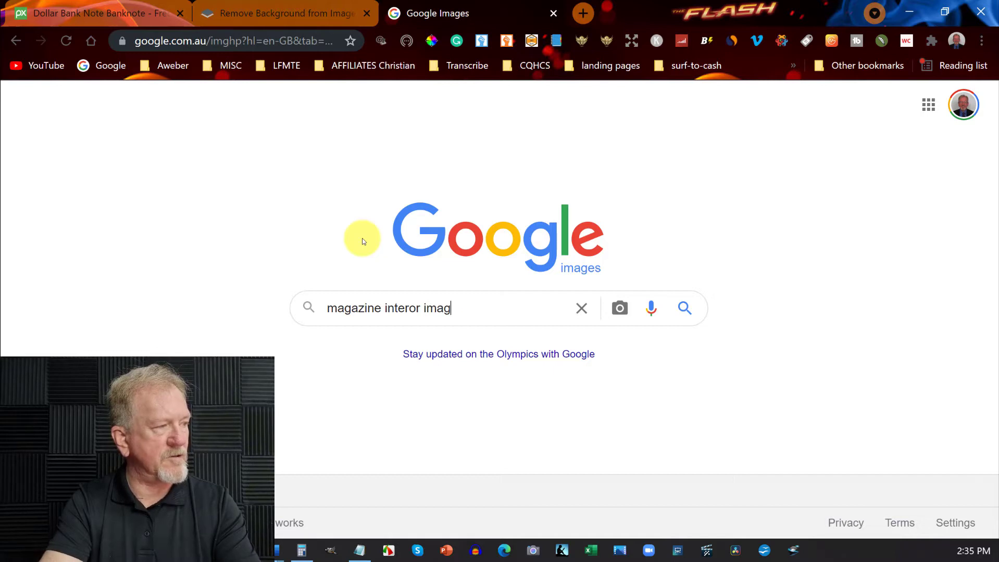
{"action": "key", "text": "BackSpace"}
{"action": "type", "text": "p"}
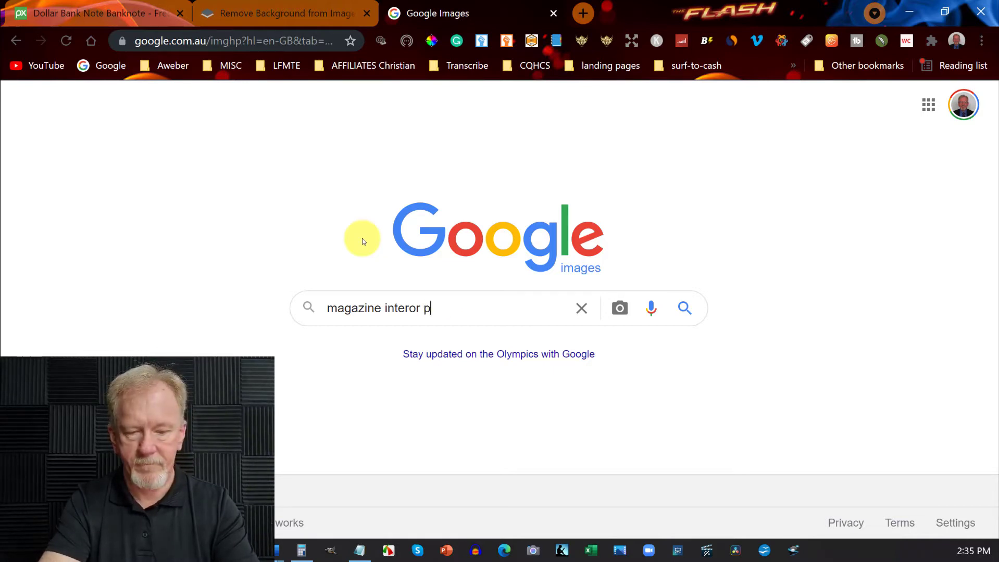
{"action": "type", "text": "ages"}
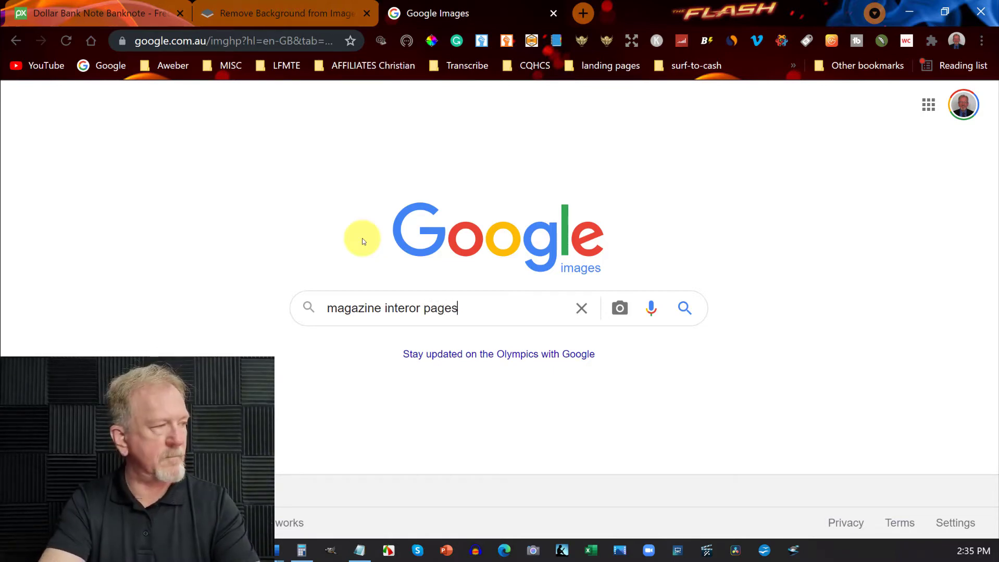
{"action": "key", "text": "Return"}
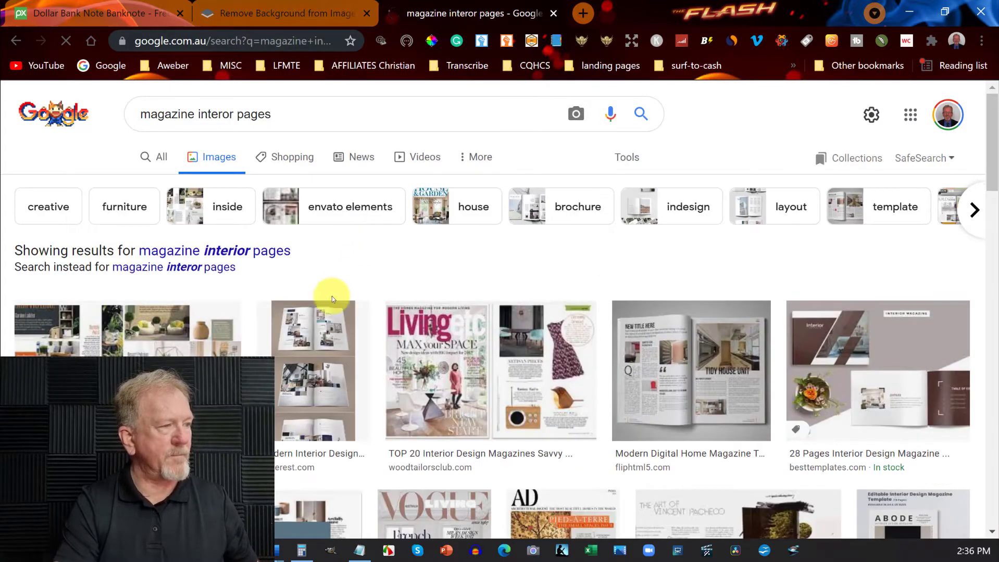
{"action": "left_click", "coordinate": [305, 340]}
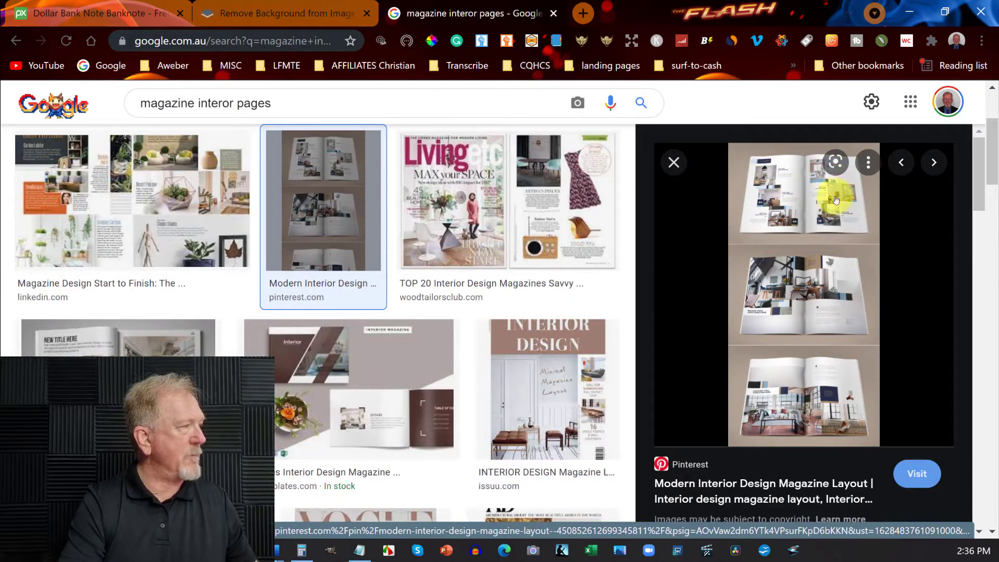
- Open the Modern Interior Design Magazine Layout pin on Pinterest and examine its page spreads and the similar magazine layouts
{"action": "left_click", "coordinate": [826, 217]}
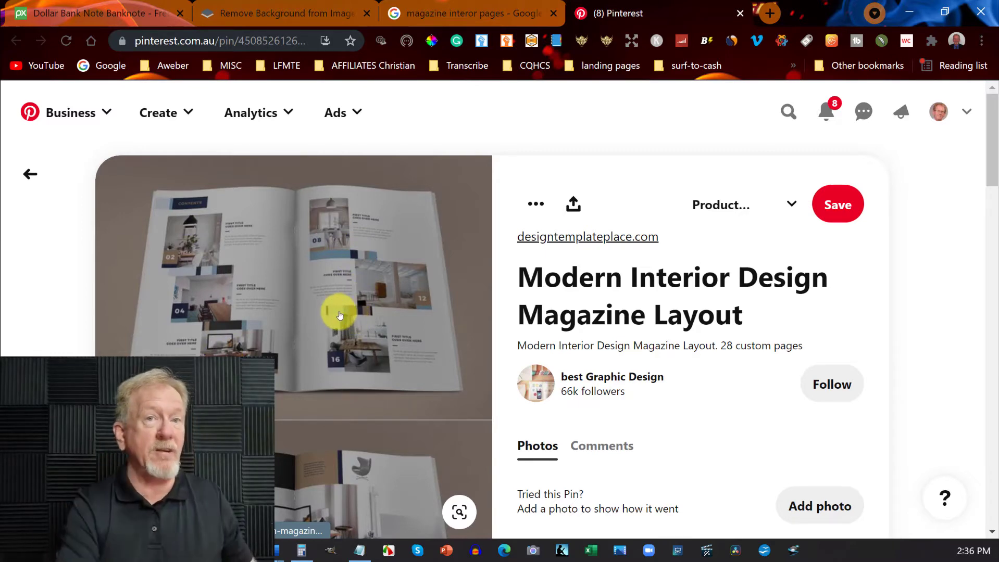
{"action": "scroll", "coordinate": [322, 297], "scroll_direction": "down", "scroll_amount": 6}
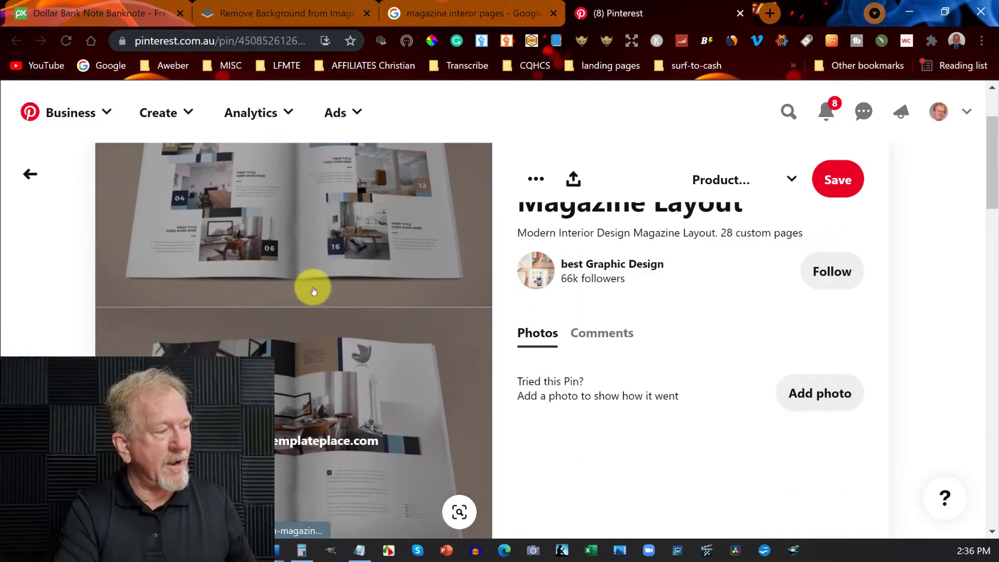
{"action": "scroll", "coordinate": [262, 257], "scroll_direction": "up", "scroll_amount": 2}
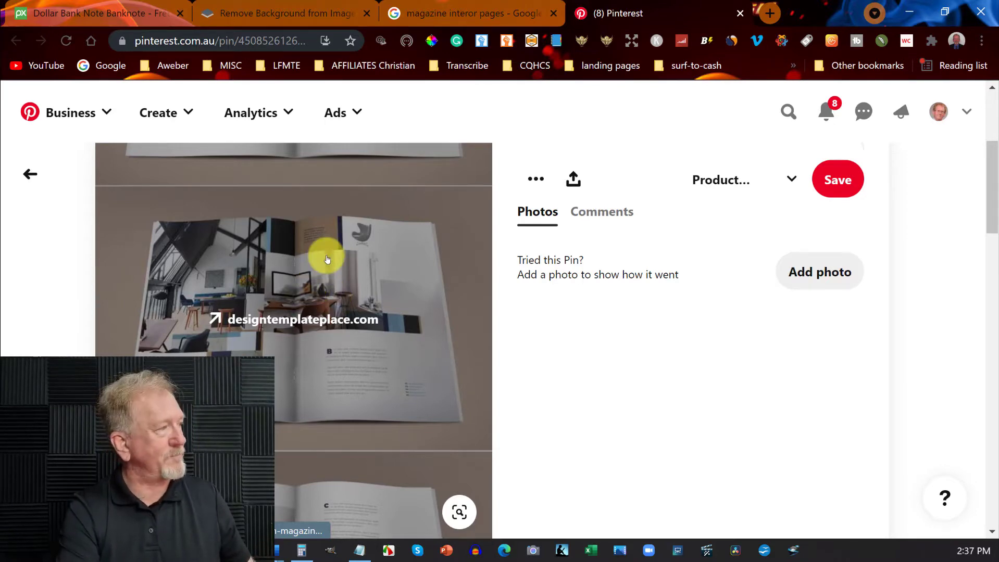
{"action": "scroll", "coordinate": [326, 259], "scroll_direction": "down", "scroll_amount": 8}
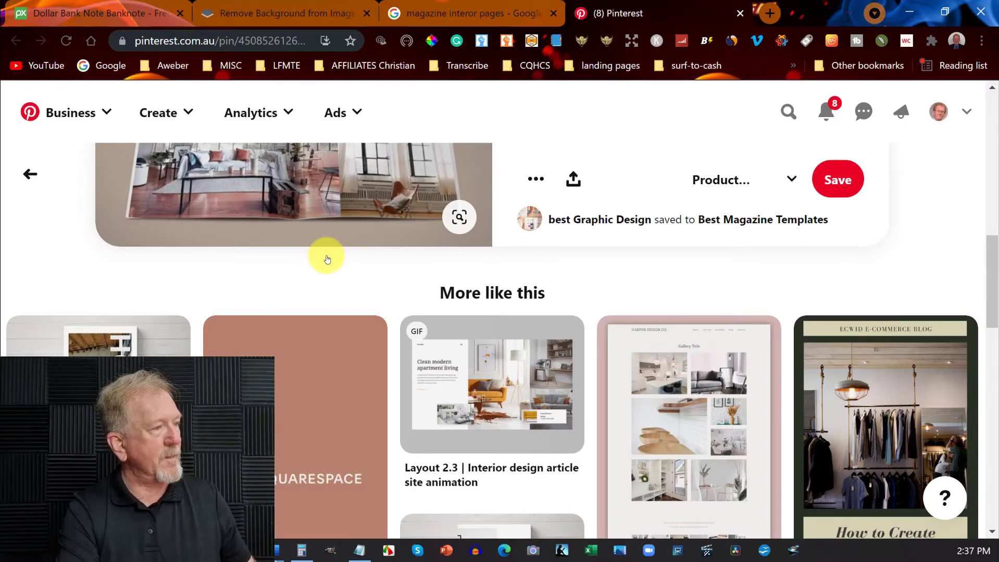
{"action": "scroll", "coordinate": [326, 258], "scroll_direction": "down", "scroll_amount": 3}
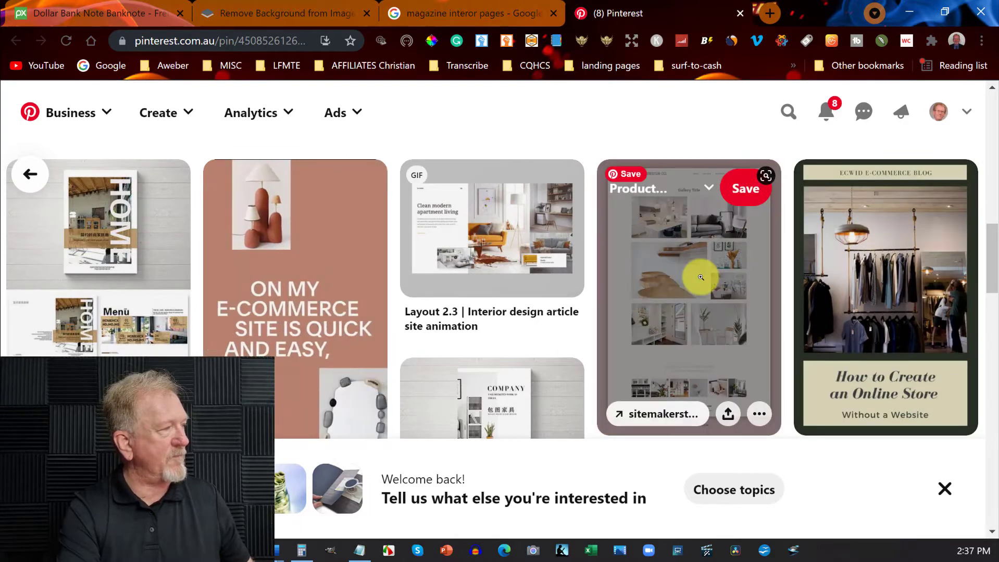
{"action": "scroll", "coordinate": [523, 272], "scroll_direction": "down", "scroll_amount": 8}
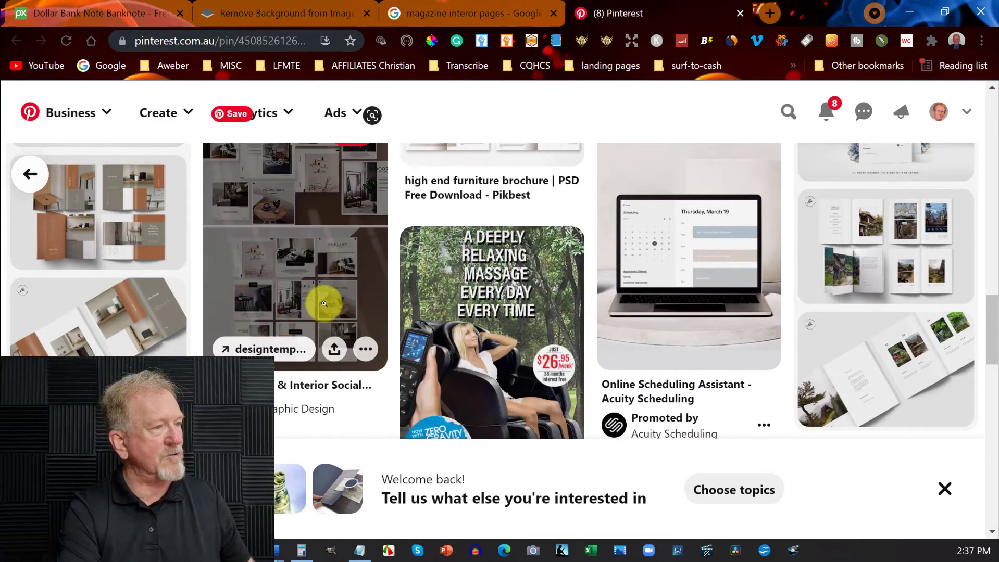
{"action": "scroll", "coordinate": [276, 303], "scroll_direction": "up", "scroll_amount": 5}
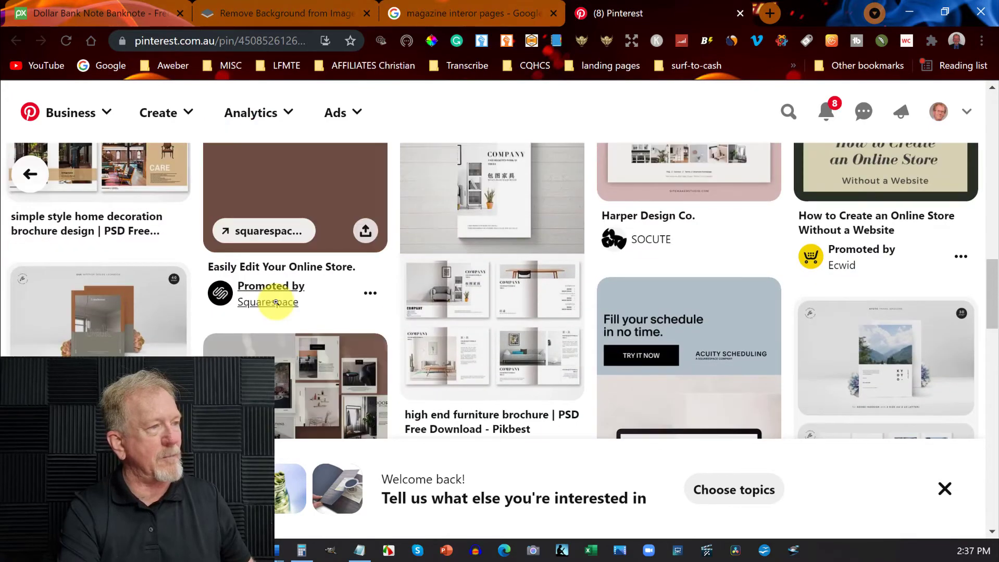
{"action": "scroll", "coordinate": [476, 193], "scroll_direction": "down", "scroll_amount": 5}
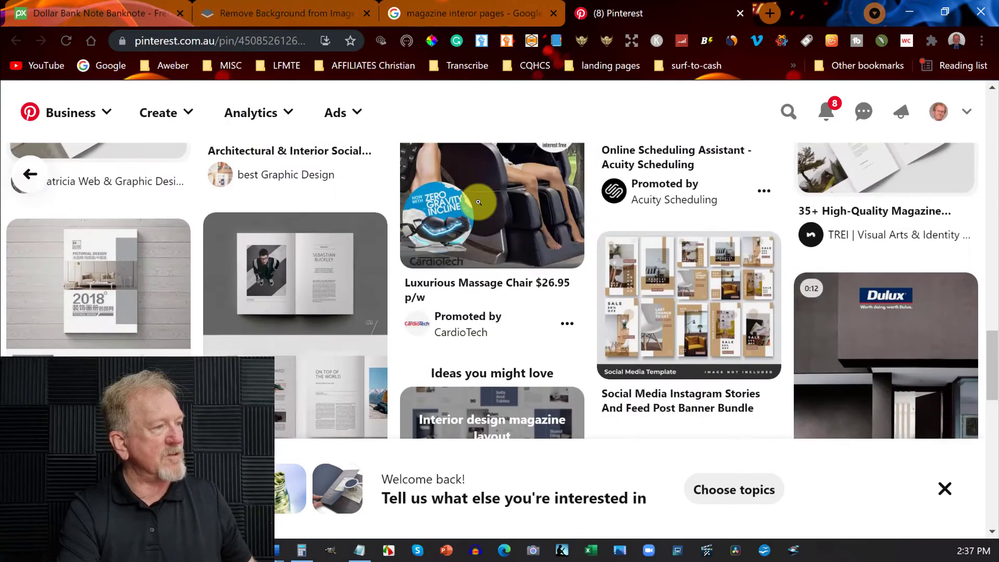
{"action": "scroll", "coordinate": [478, 204], "scroll_direction": "down", "scroll_amount": 3}
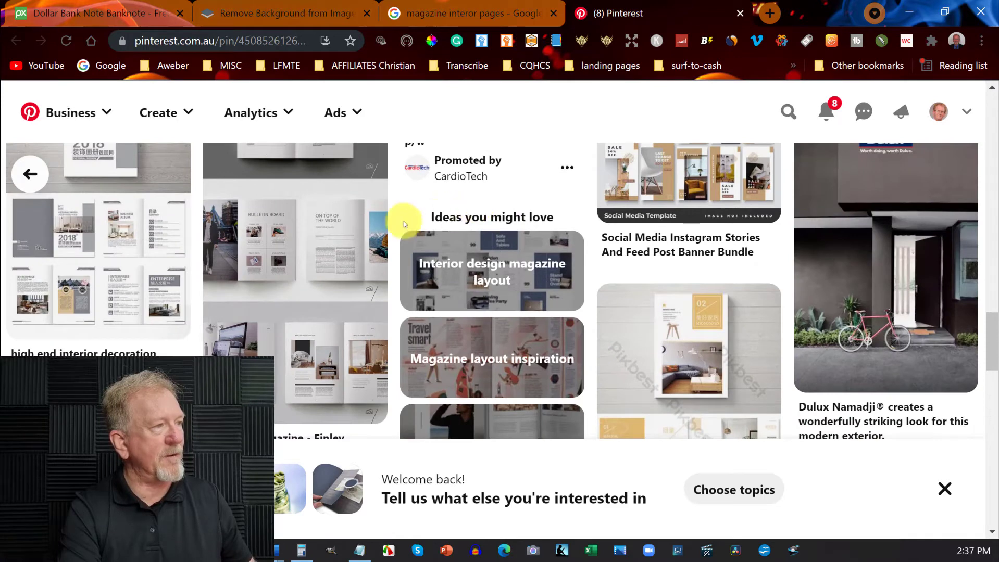
- Open the Lifestyle Magazine - Finley pin and examine how its spreads arrange pictures, headings and text columns
{"action": "left_click", "coordinate": [331, 232]}
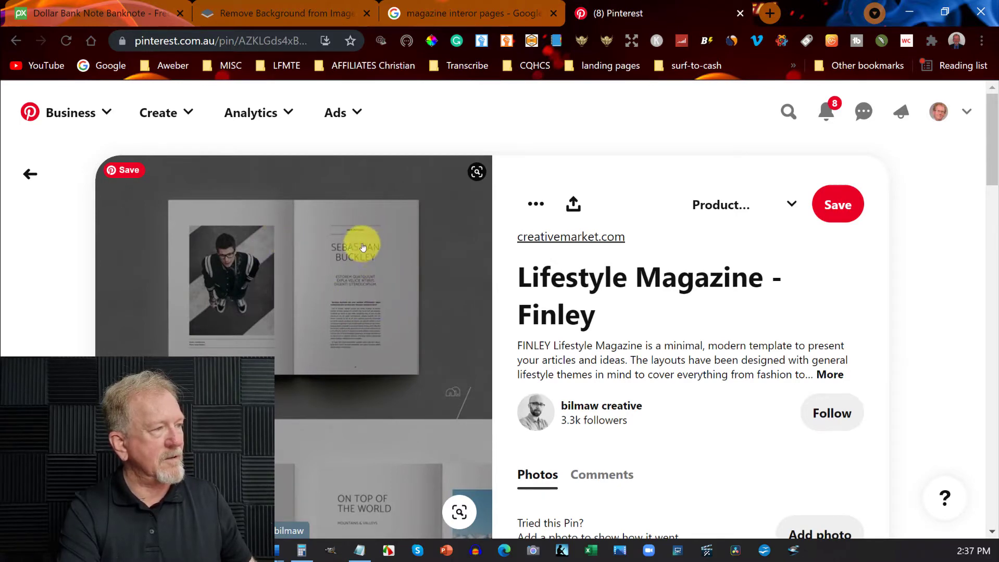
{"action": "scroll", "coordinate": [363, 247], "scroll_direction": "down", "scroll_amount": 6}
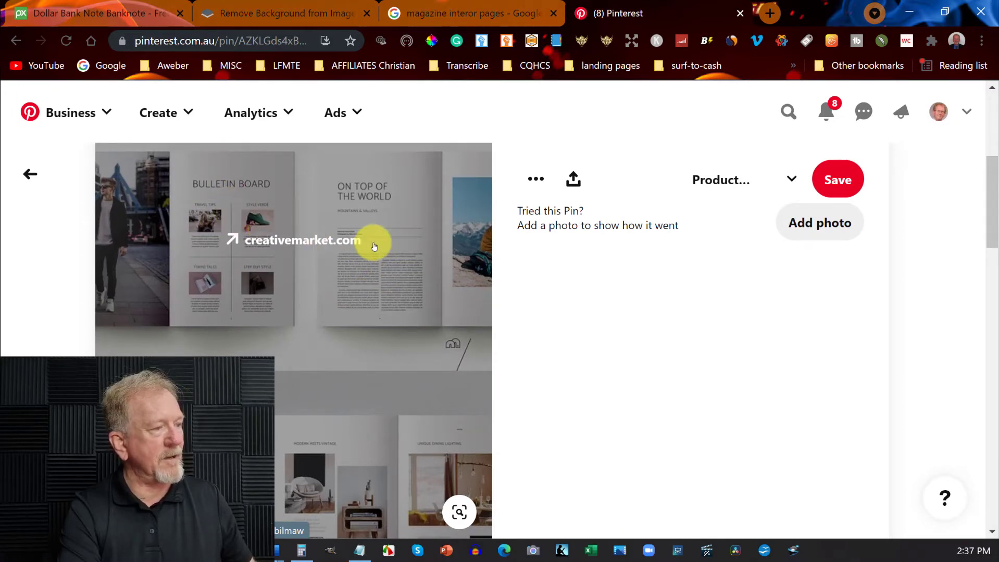
{"action": "scroll", "coordinate": [373, 244], "scroll_direction": "down", "scroll_amount": 5}
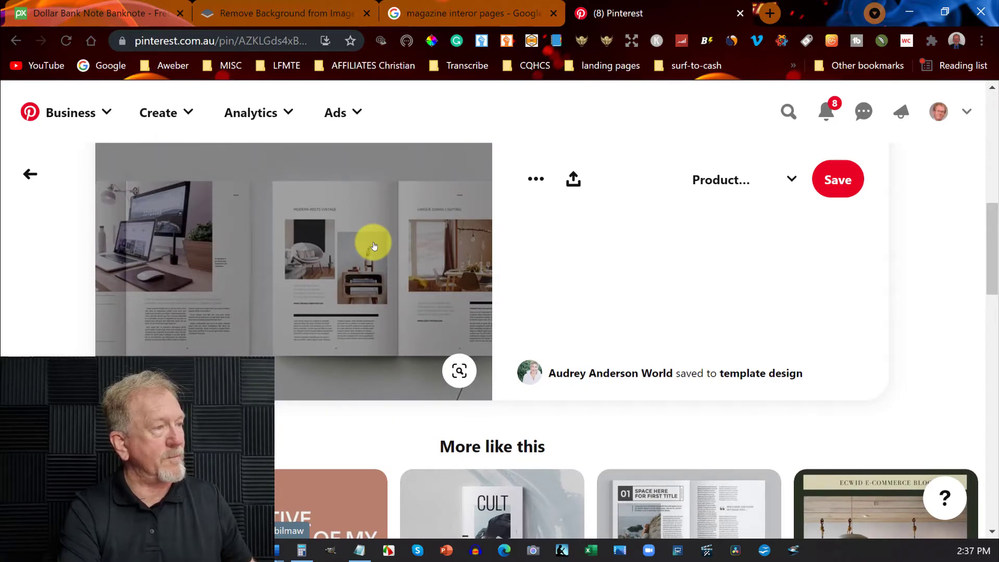
{"action": "scroll", "coordinate": [373, 244], "scroll_direction": "up", "scroll_amount": 5}
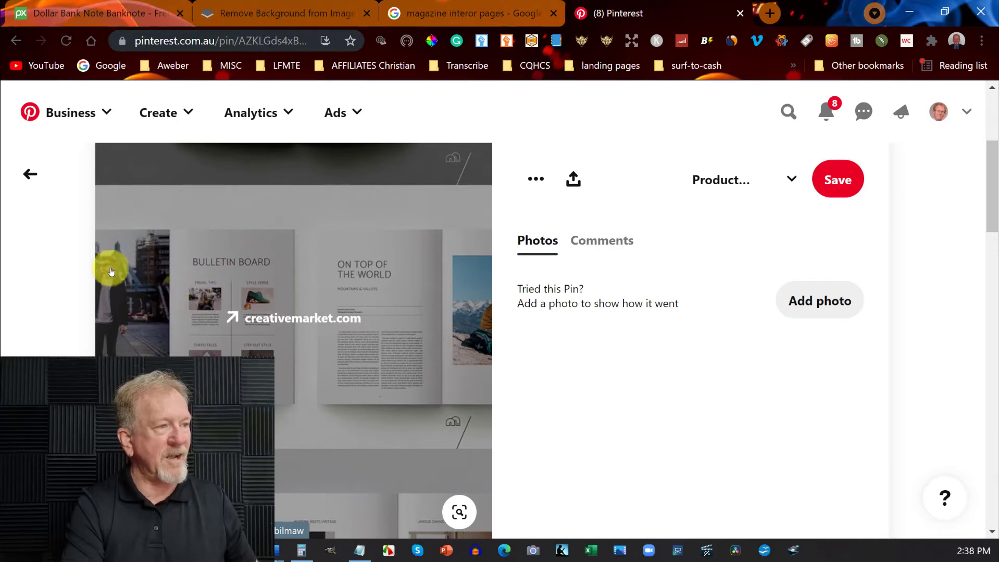
{"action": "scroll", "coordinate": [251, 294], "scroll_direction": "up", "scroll_amount": 5}
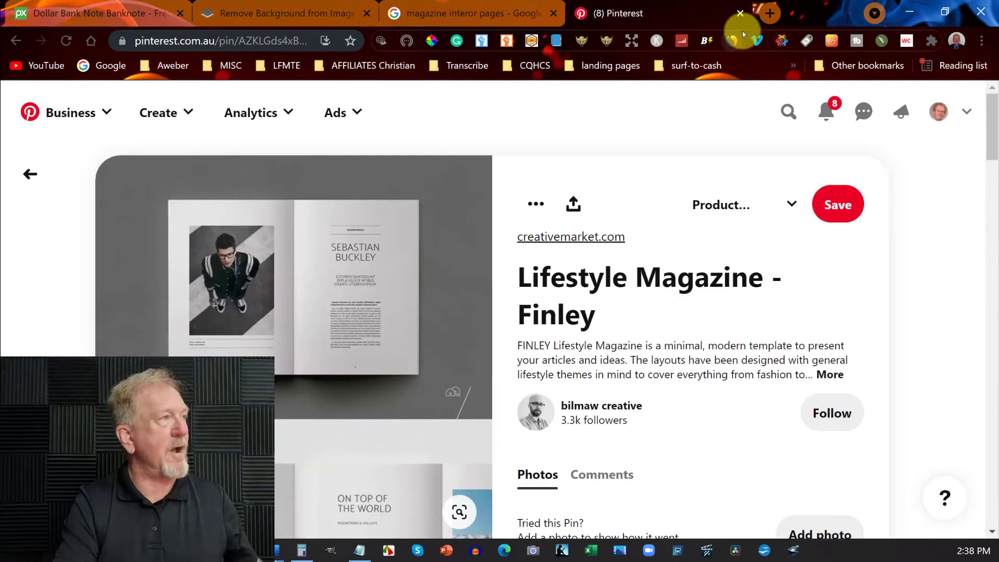
- Switch back to Word and add a long run of empty paragraphs on the blank page near the end of the ebook
{"action": "left_click", "coordinate": [913, 10]}
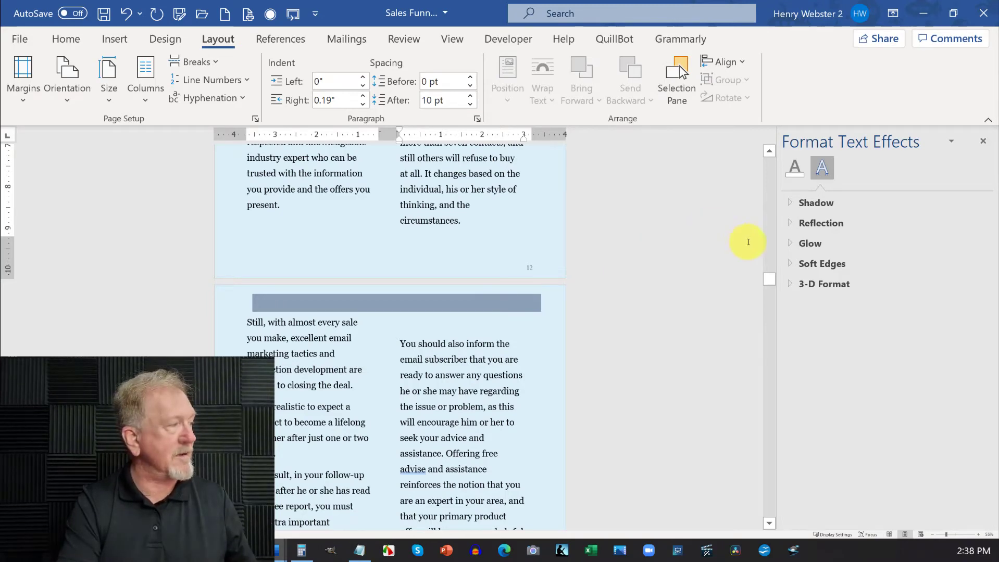
{"action": "left_click_drag", "start_coordinate": [772, 279], "coordinate": [783, 457]}
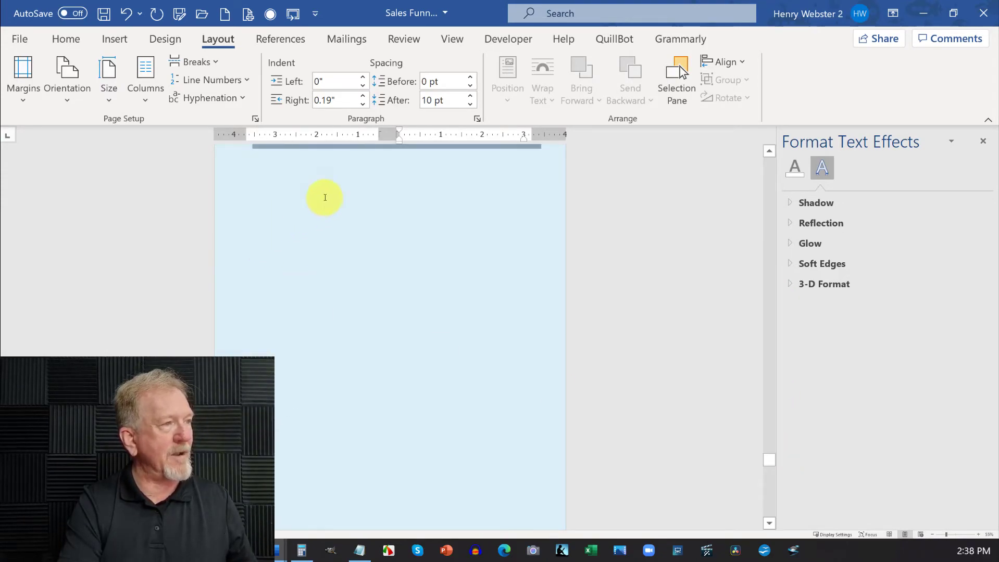
{"action": "left_click", "coordinate": [274, 178]}
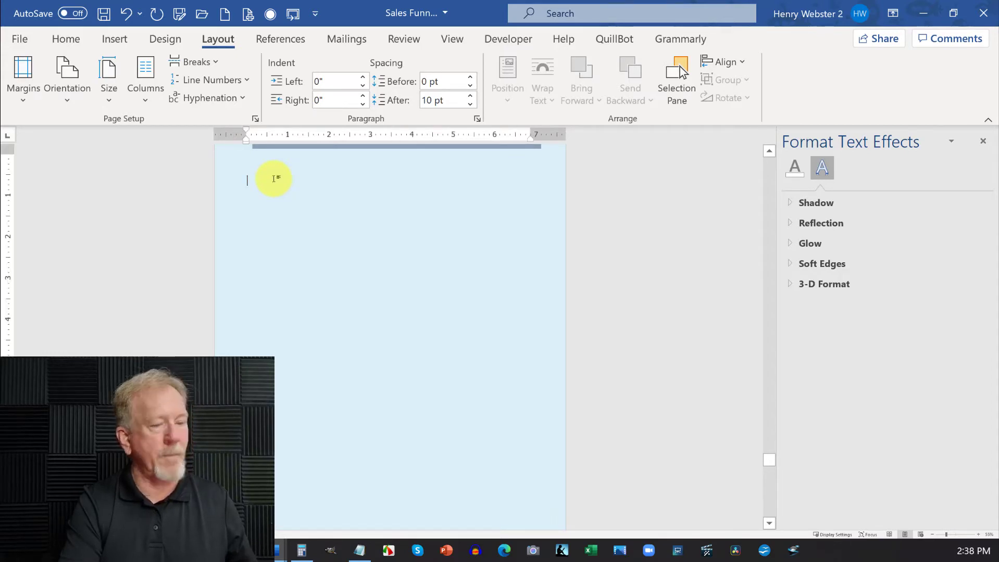
{"action": "key", "text": "Return"}
{"action": "key", "text": "Return"}
{"action": "key", "text": "Return"}
{"action": "key", "text": "Return"}
{"action": "key", "text": "Return"}
{"action": "key", "text": "Return"}
{"action": "key", "text": "Return"}
{"action": "key", "text": "Return"}
{"action": "key", "text": "Return"}
{"action": "key", "text": "Return"}
{"action": "key", "text": "Return"}
{"action": "key", "text": "Return"}
{"action": "key", "text": "Return"}
{"action": "key", "text": "Return"}
{"action": "key", "text": "Return"}
{"action": "key", "text": "Return"}
{"action": "key", "text": "Return"}
{"action": "key", "text": "Return"}
{"action": "key", "text": "Return"}
{"action": "key", "text": "Return"}
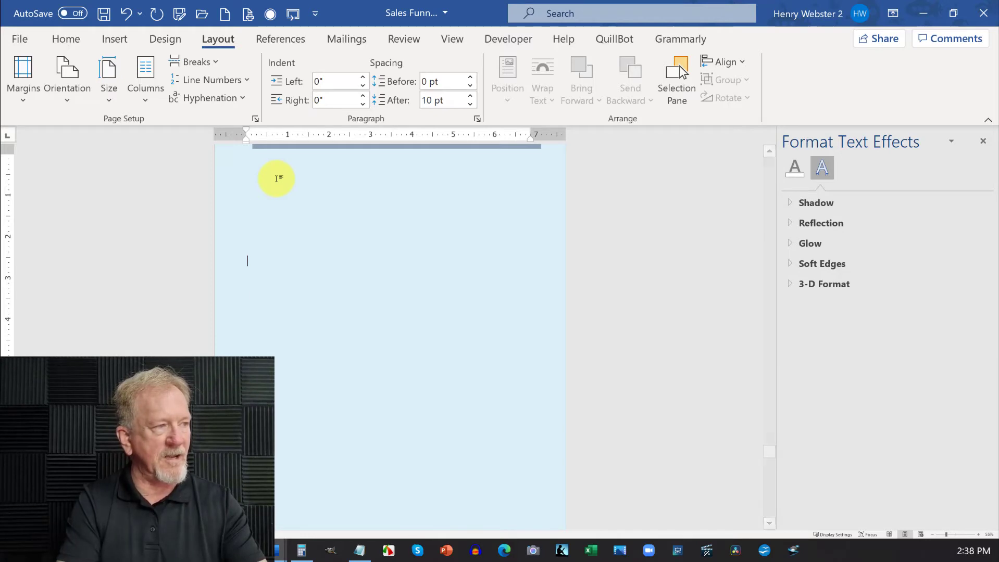
{"action": "key", "text": "Return"}
{"action": "key", "text": "Return"}
{"action": "key", "text": "Return"}
{"action": "key", "text": "Return"}
{"action": "key", "text": "Return"}
{"action": "key", "text": "Return"}
{"action": "key", "text": "Return"}
{"action": "key", "text": "Return"}
{"action": "key", "text": "Return"}
{"action": "key", "text": "Return"}
{"action": "key", "text": "Return"}
{"action": "key", "text": "Return"}
{"action": "key", "text": "Return"}
{"action": "key", "text": "Return"}
{"action": "key", "text": "Return"}
{"action": "key", "text": "Return"}
{"action": "key", "text": "Return"}
{"action": "key", "text": "Return"}
{"action": "key", "text": "Return"}
{"action": "key", "text": "Return"}
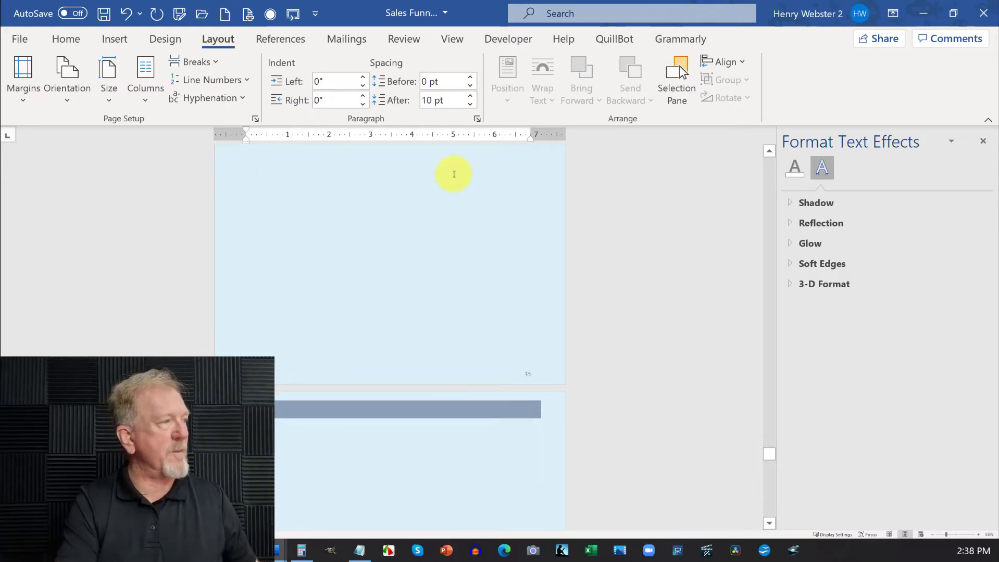
- Draw a small text box just below the header bar on the blank page following page 31
{"action": "scroll", "coordinate": [424, 206], "scroll_direction": "up", "scroll_amount": 3}
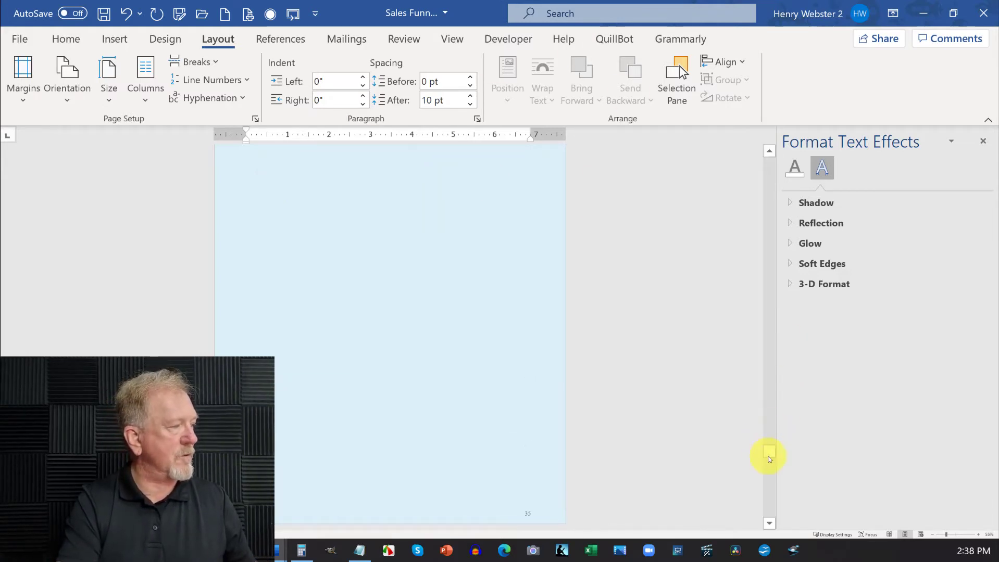
{"action": "left_click_drag", "start_coordinate": [767, 454], "coordinate": [789, 427]}
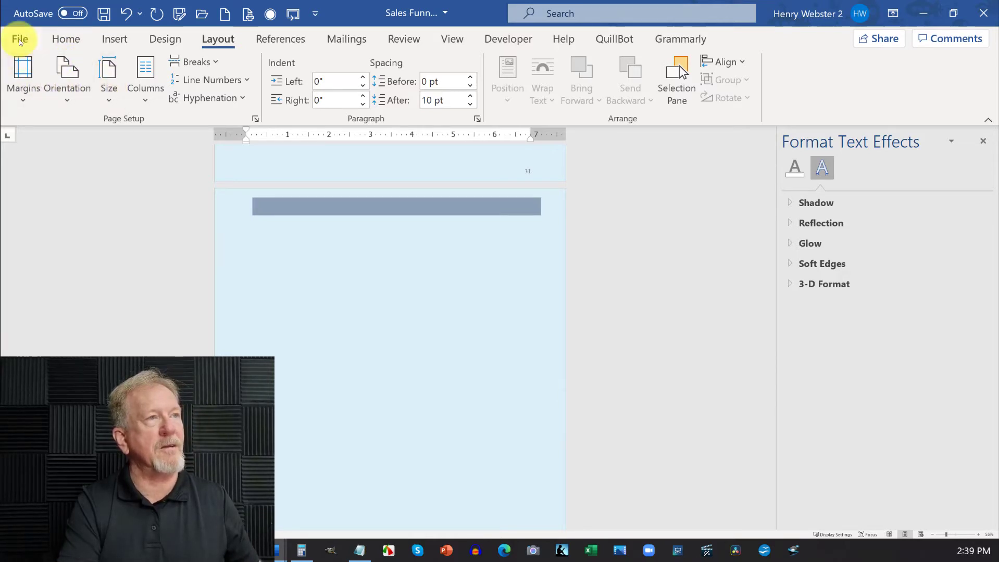
{"action": "left_click", "coordinate": [110, 40]}
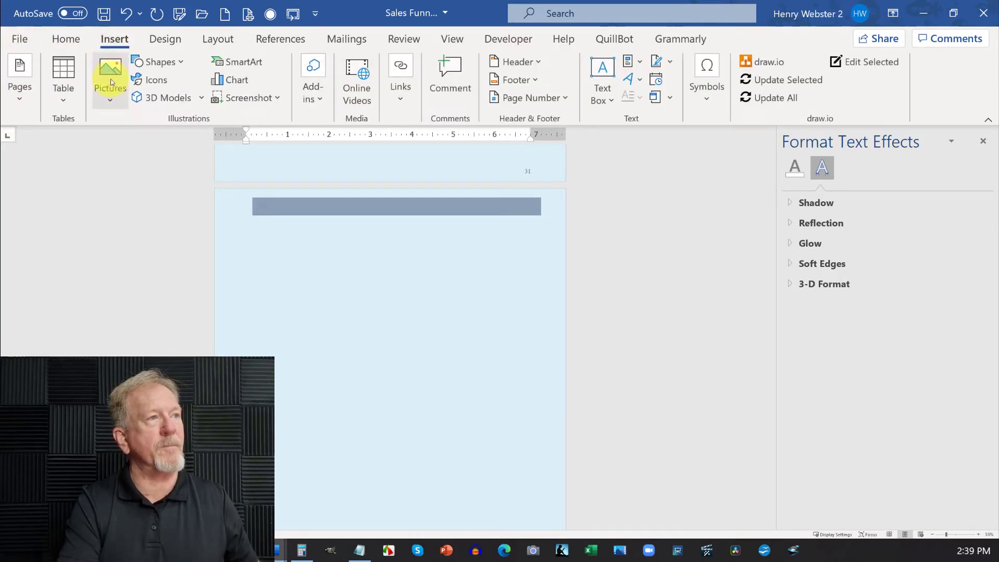
{"action": "left_click", "coordinate": [163, 63]}
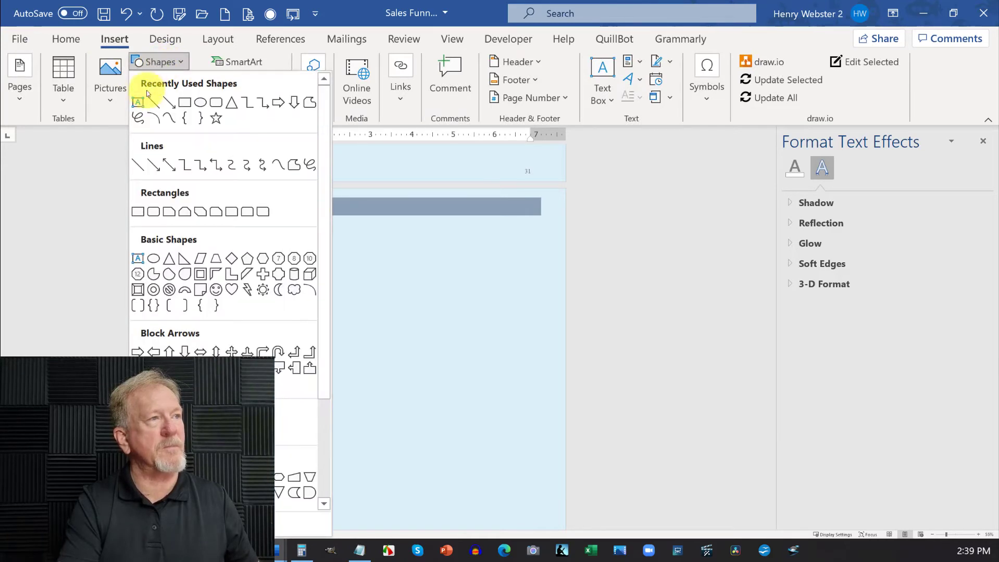
{"action": "left_click", "coordinate": [138, 103]}
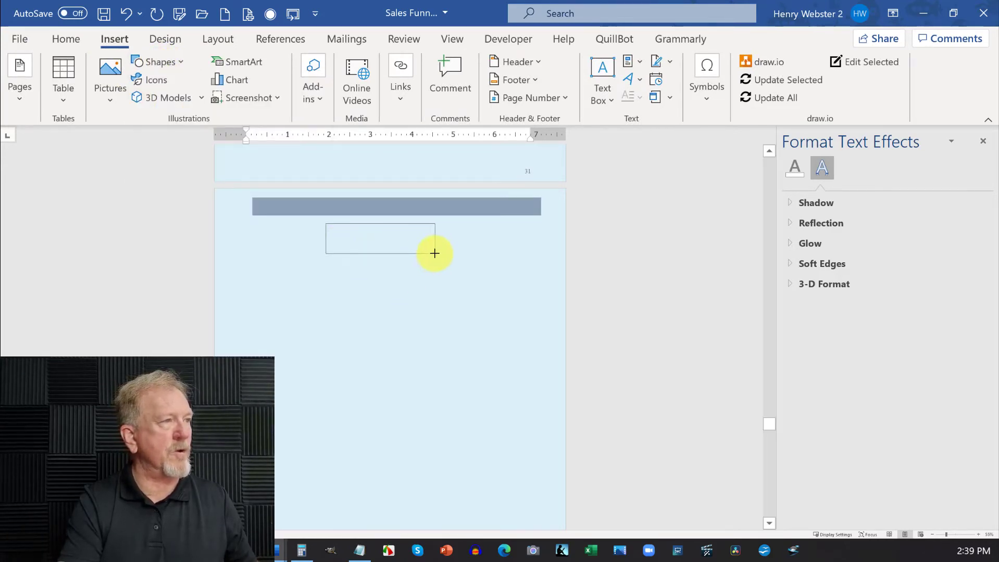
{"action": "left_click_drag", "start_coordinate": [435, 253], "coordinate": [435, 254]}
- Enter the text "Note" in the text box at font size 20 and centre it
{"action": "left_click", "coordinate": [66, 39]}
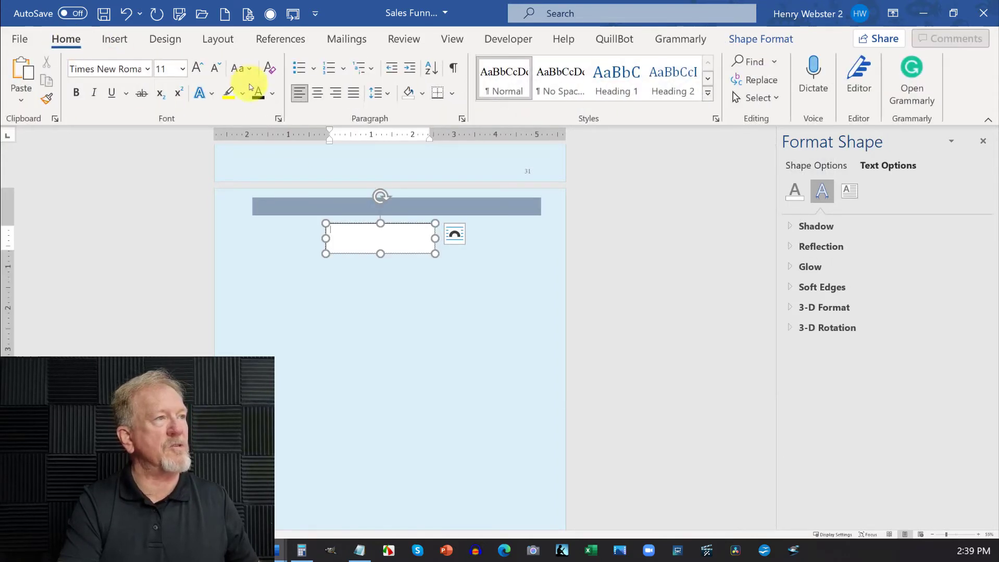
{"action": "left_click", "coordinate": [183, 69]}
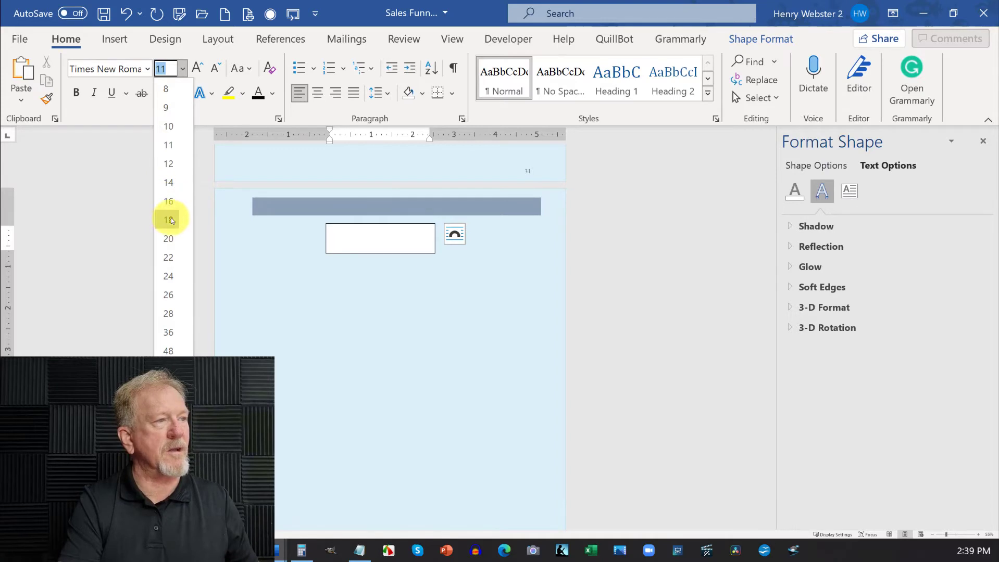
{"action": "left_click", "coordinate": [168, 240]}
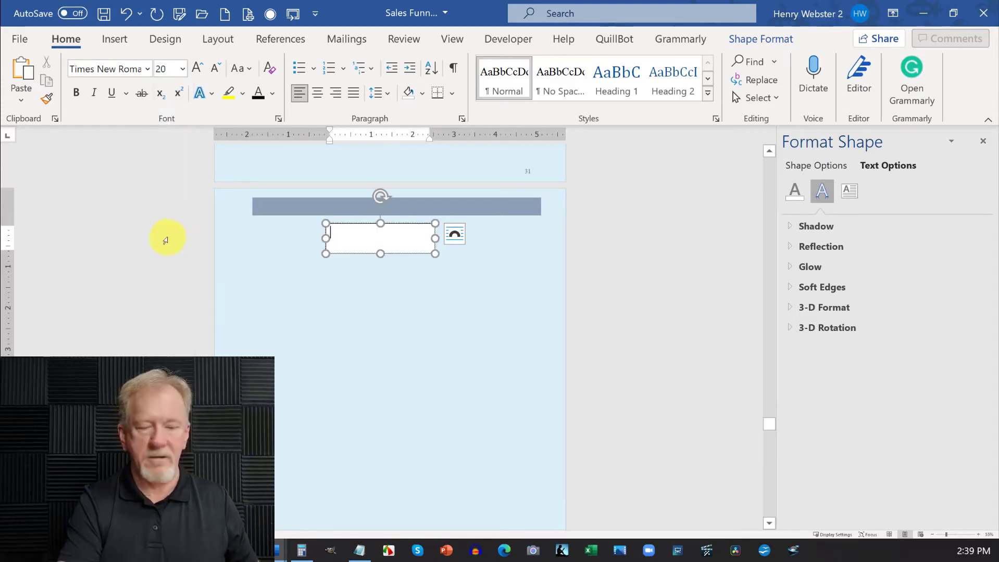
{"action": "type", "text": "Not"}
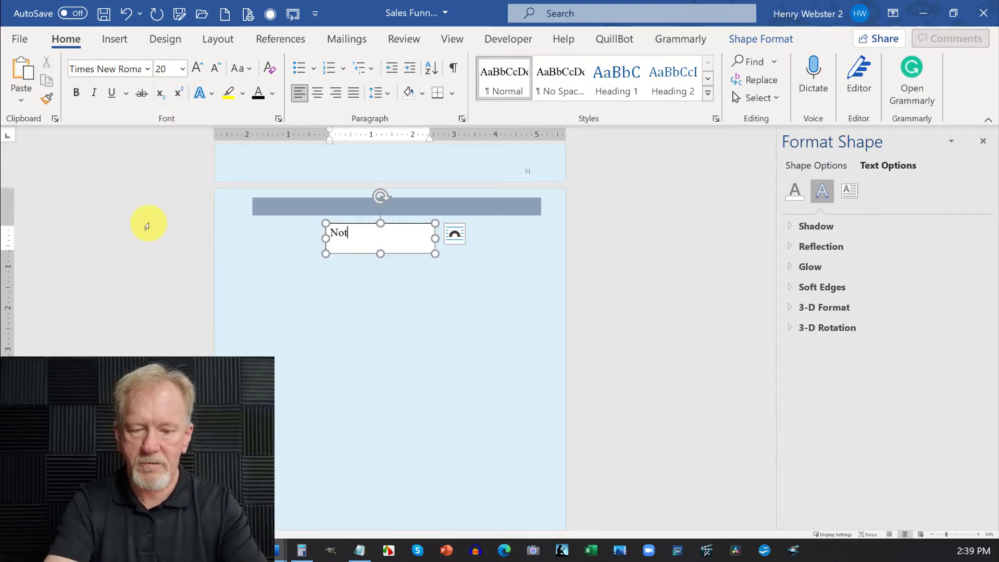
{"action": "type", "text": "e"}
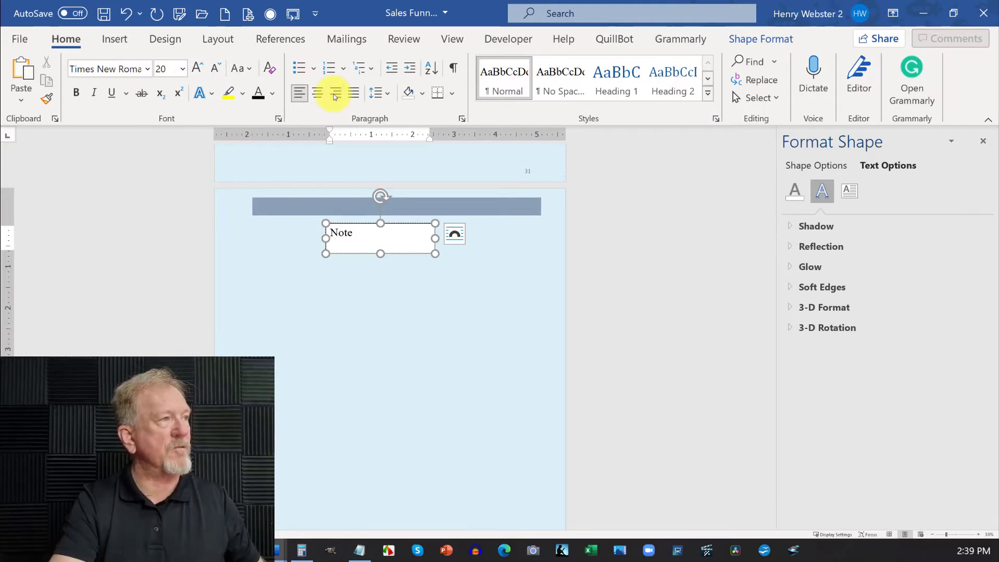
{"action": "left_click", "coordinate": [317, 92]}
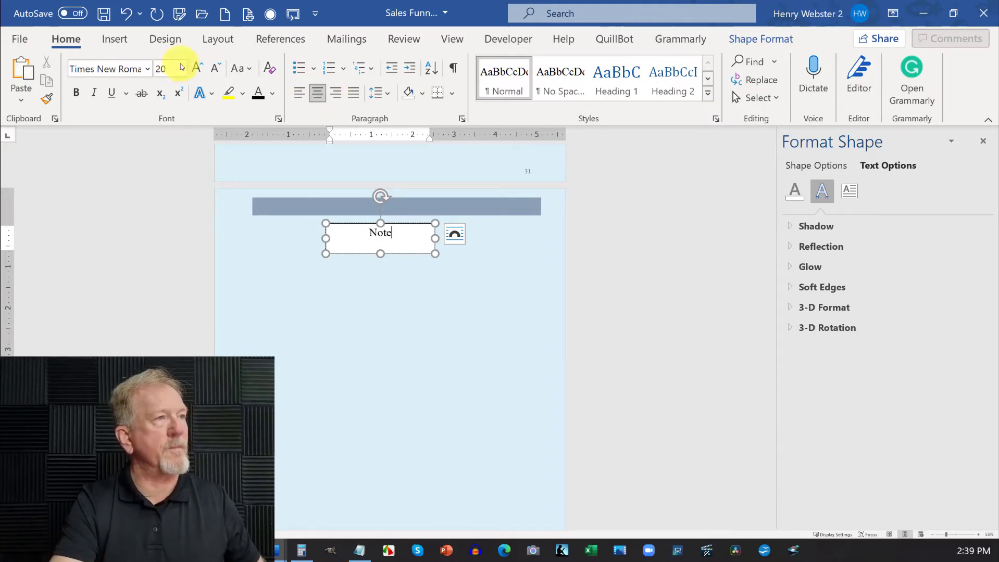
- Set the font of the word "Note" in the text box to Tahoma
{"action": "left_click", "coordinate": [148, 69]}
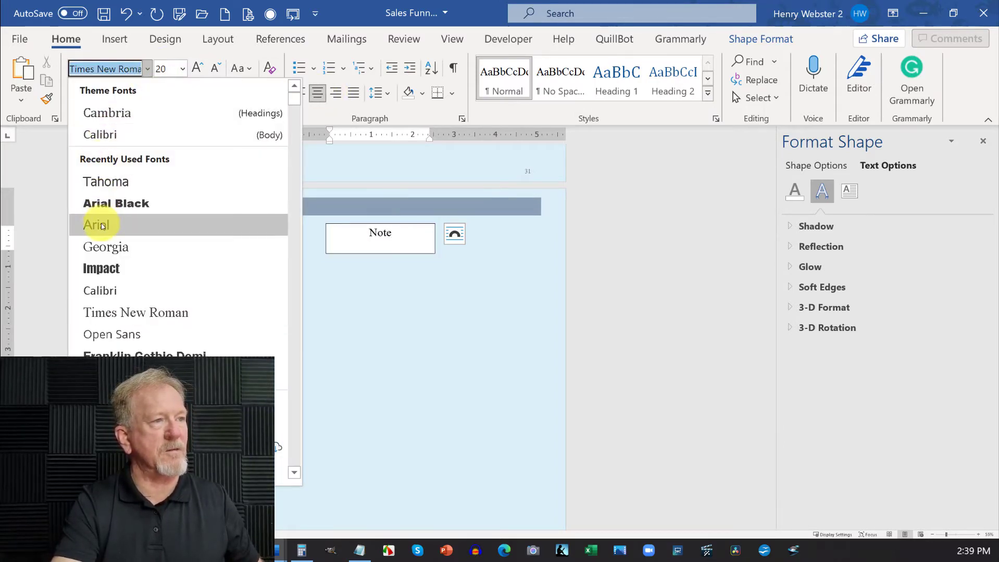
{"action": "left_click", "coordinate": [111, 206]}
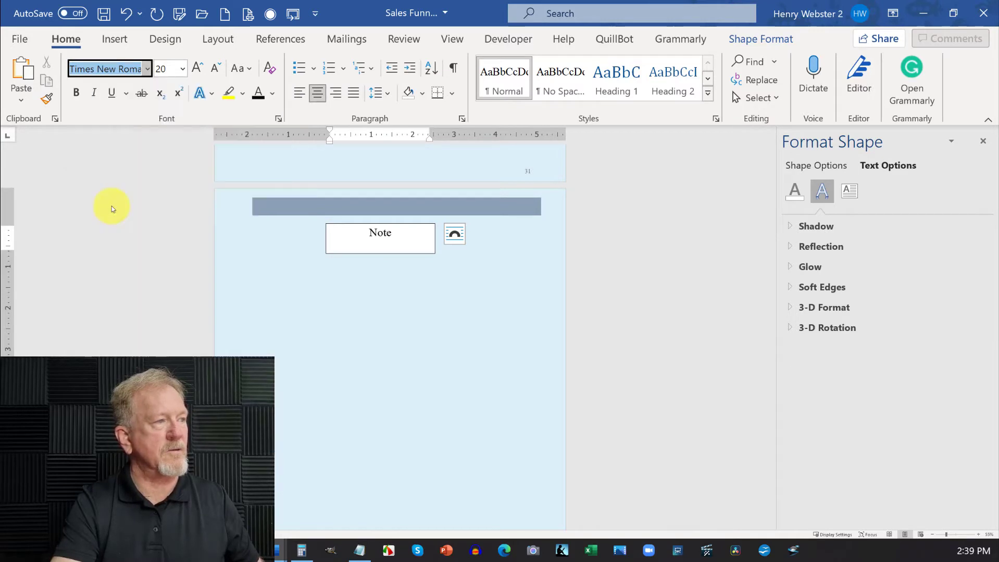
{"action": "double_click", "coordinate": [380, 233]}
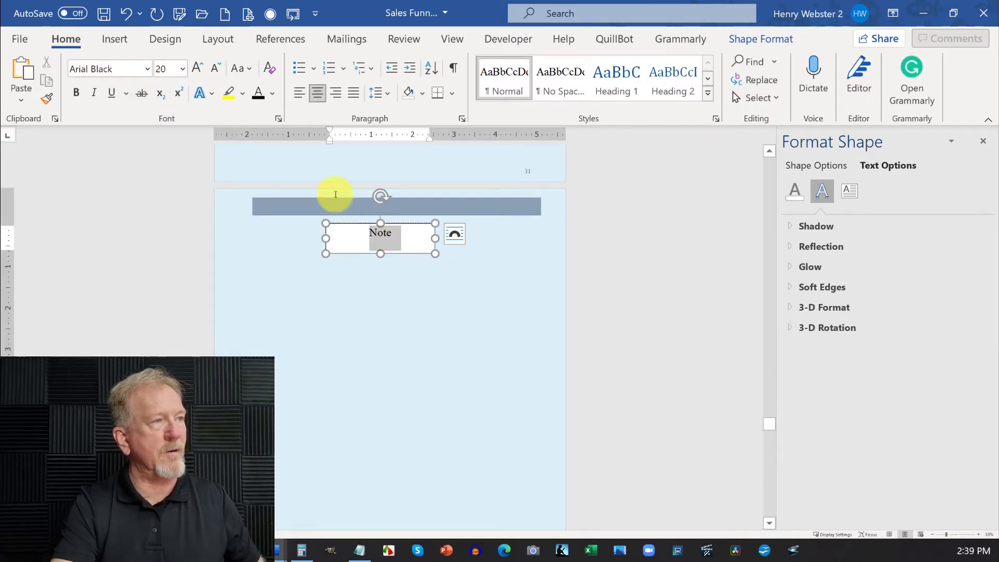
{"action": "left_click", "coordinate": [147, 70]}
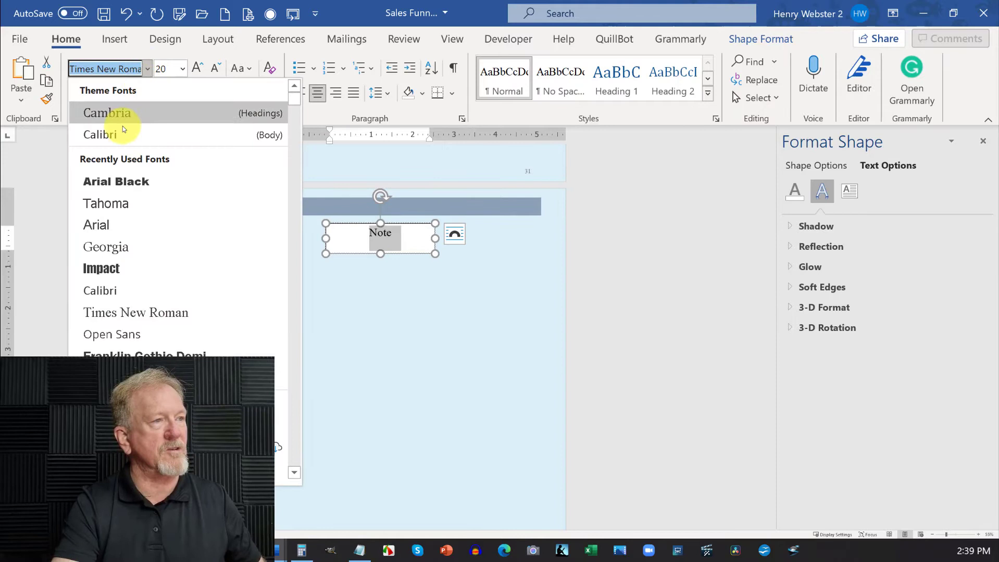
{"action": "left_click", "coordinate": [110, 207]}
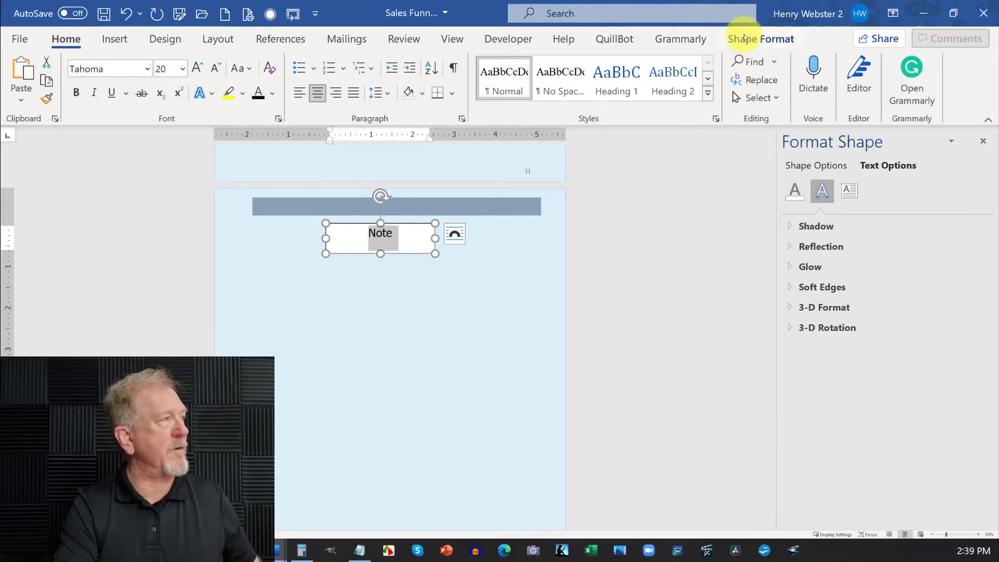
- Remove the fill and the outline from the "Note" text box
{"action": "left_click", "coordinate": [764, 39]}
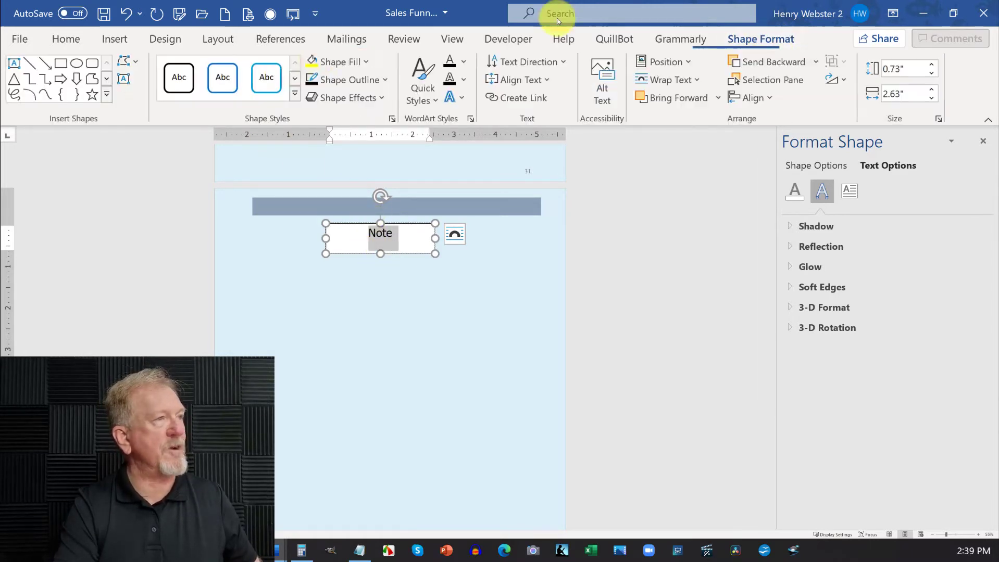
{"action": "left_click", "coordinate": [367, 62]}
{"action": "left_click", "coordinate": [353, 233]}
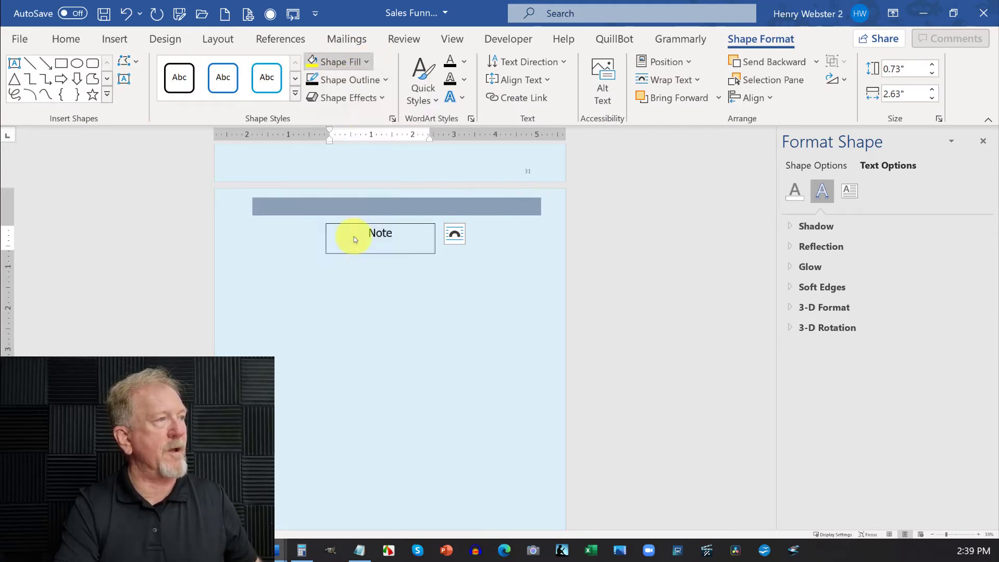
{"action": "left_click", "coordinate": [387, 79]}
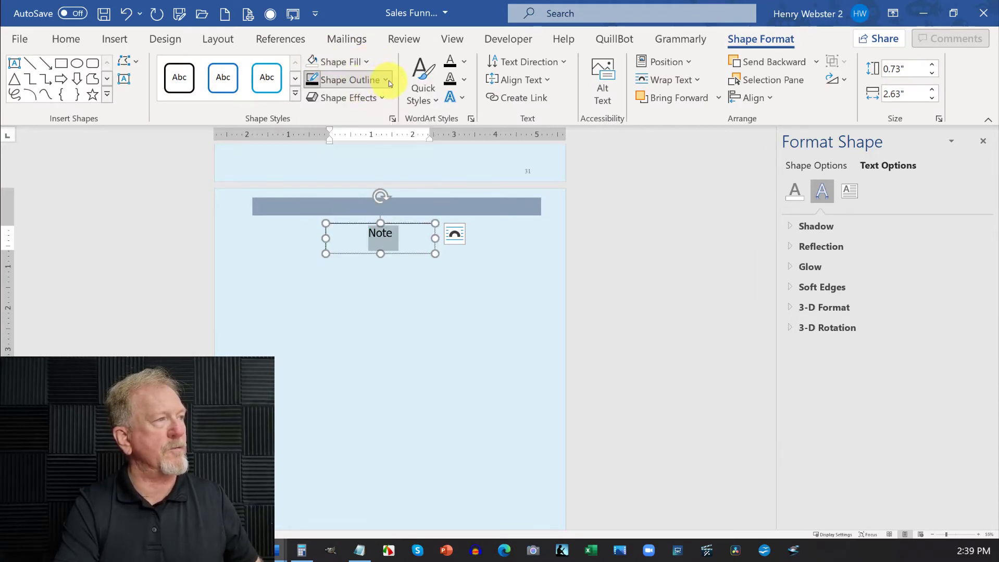
{"action": "left_click", "coordinate": [349, 254]}
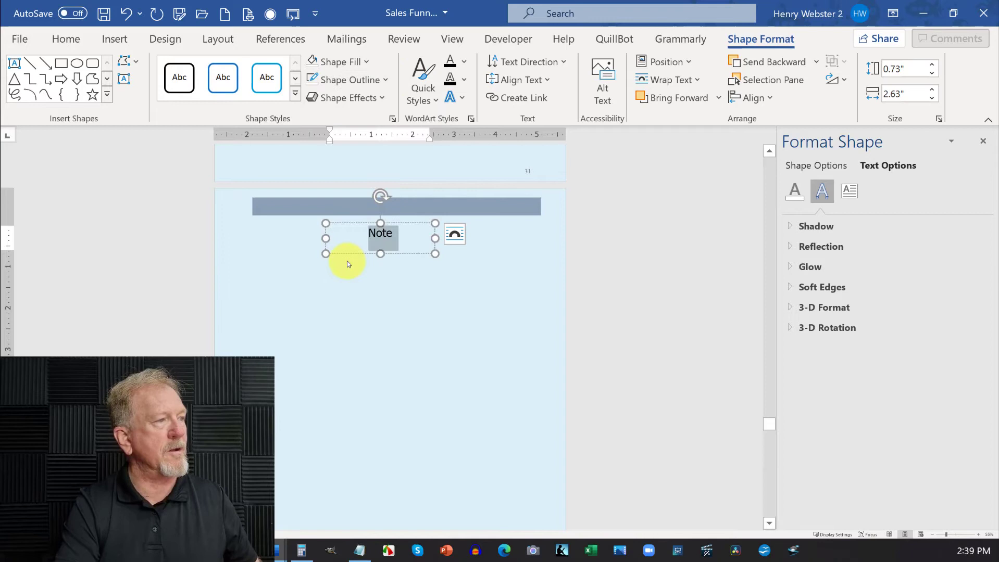
- Search online pictures for "boarder" and insert the plain black rectangular border with checkered corners below the "Note" text box
{"action": "left_click", "coordinate": [417, 276]}
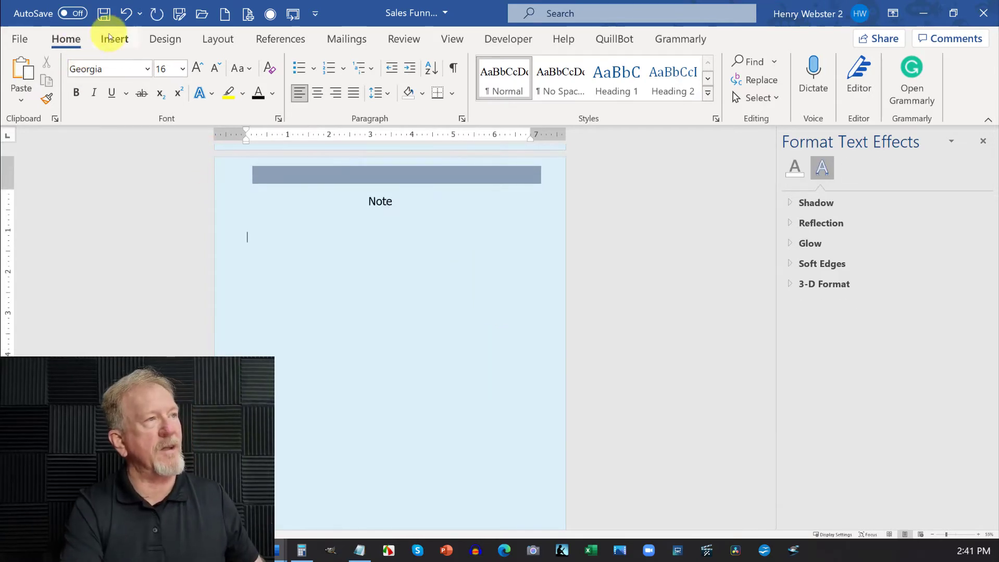
{"action": "left_click", "coordinate": [111, 38]}
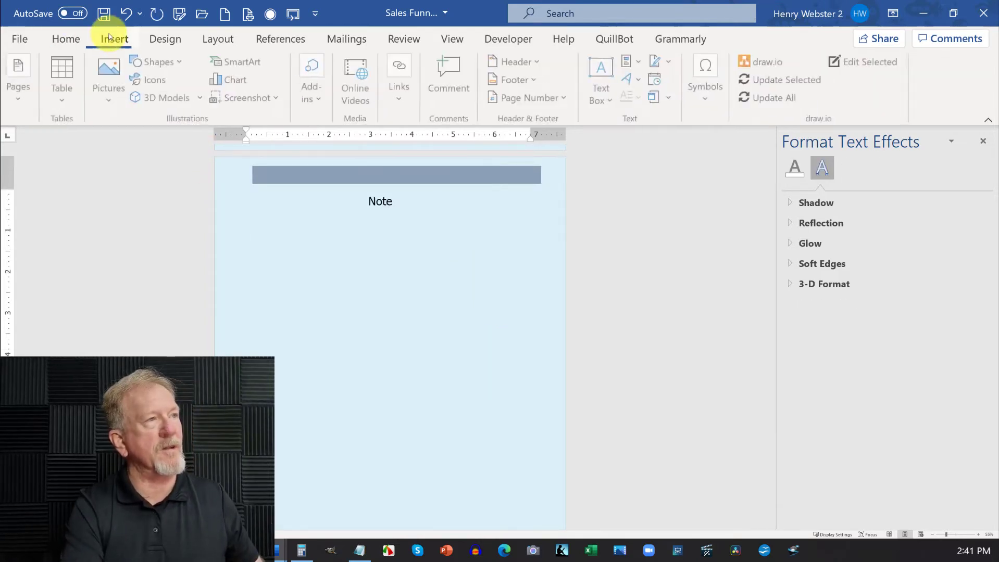
{"action": "left_click", "coordinate": [106, 94]}
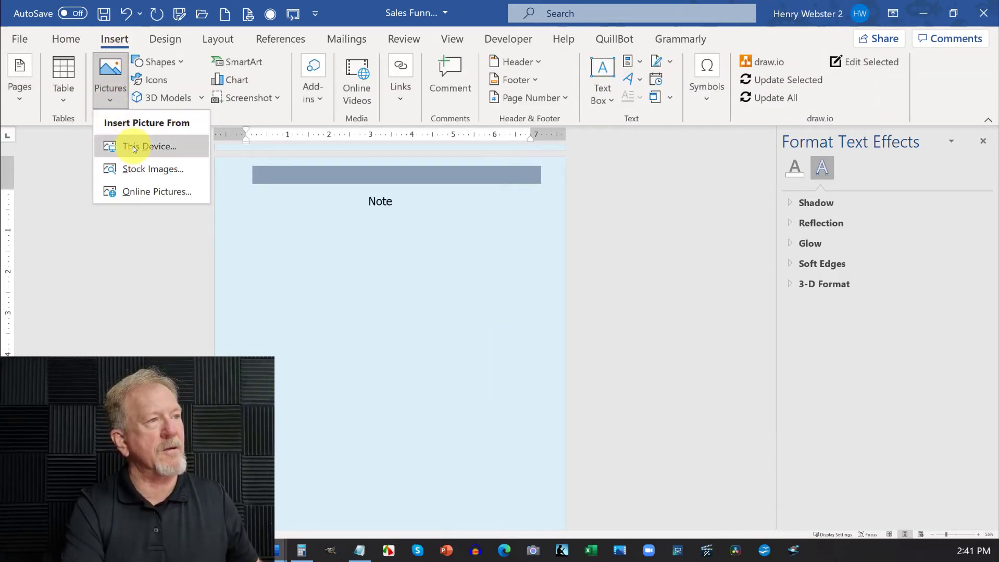
{"action": "left_click", "coordinate": [130, 193]}
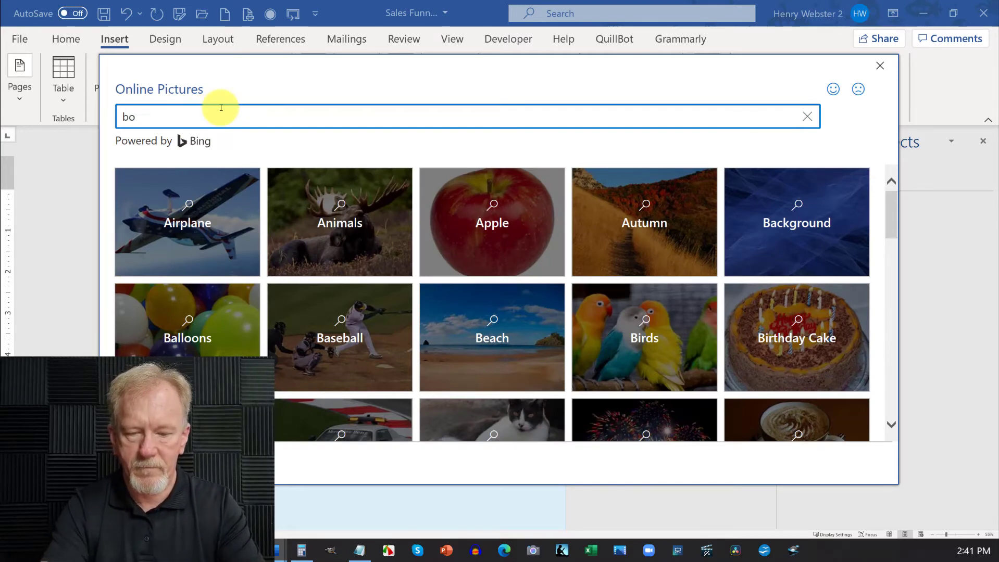
{"action": "type", "text": "rder"}
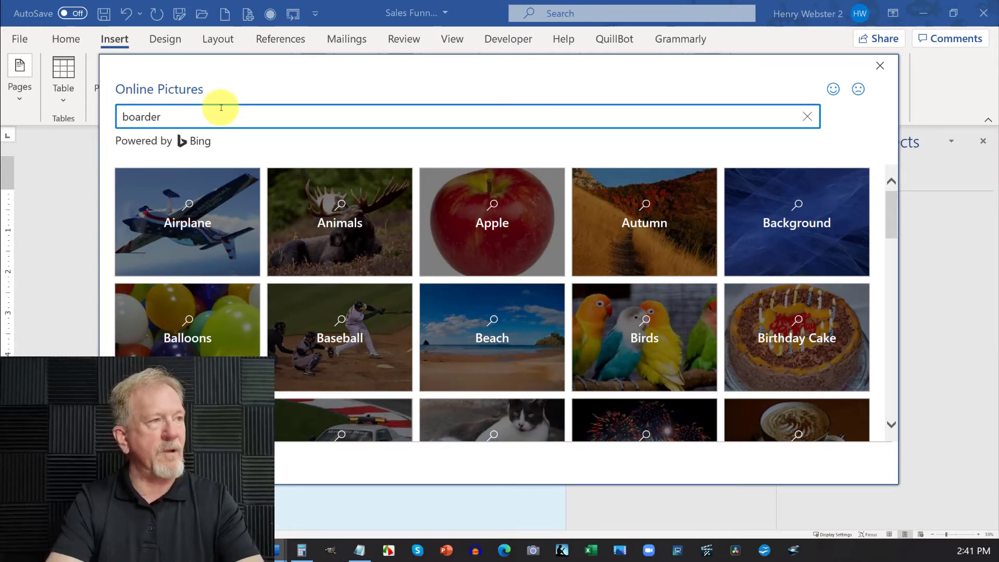
{"action": "key", "text": "Return"}
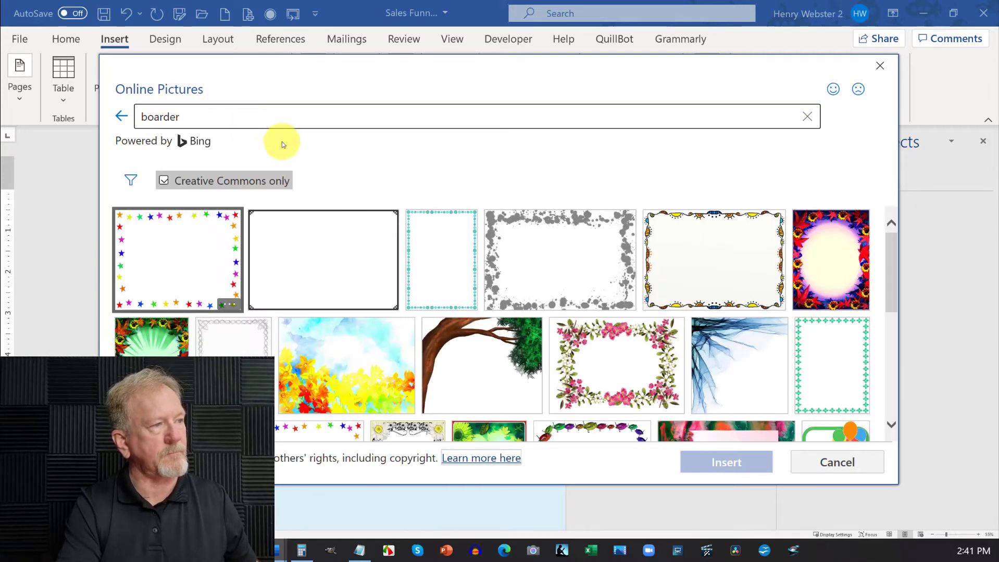
{"action": "left_click", "coordinate": [319, 237]}
{"action": "left_click", "coordinate": [736, 462]}
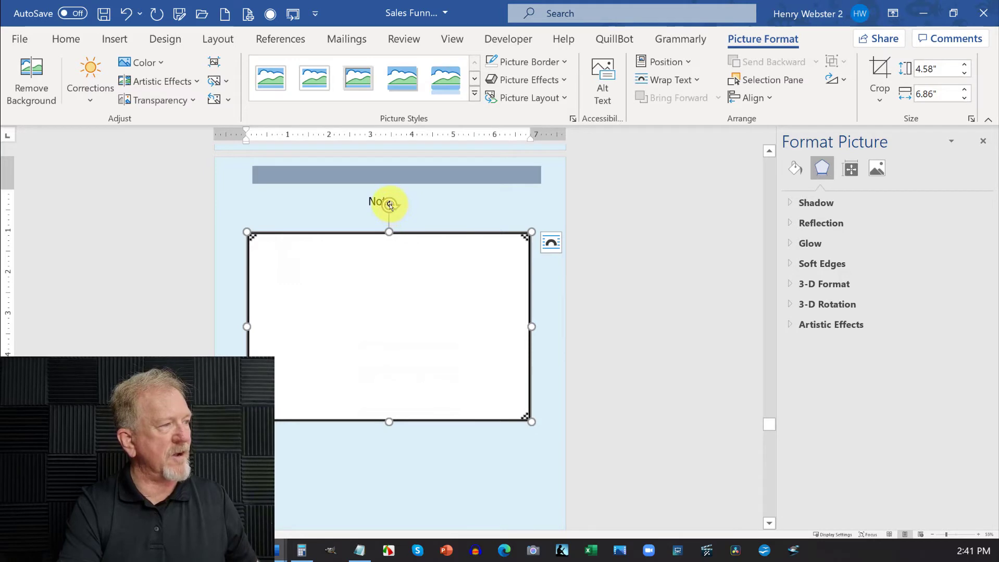
- Rotate the border picture 90° clockwise to portrait orientation and change its text wrapping from inline to a floating layout
{"action": "left_click_drag", "start_coordinate": [396, 204], "coordinate": [439, 322]}
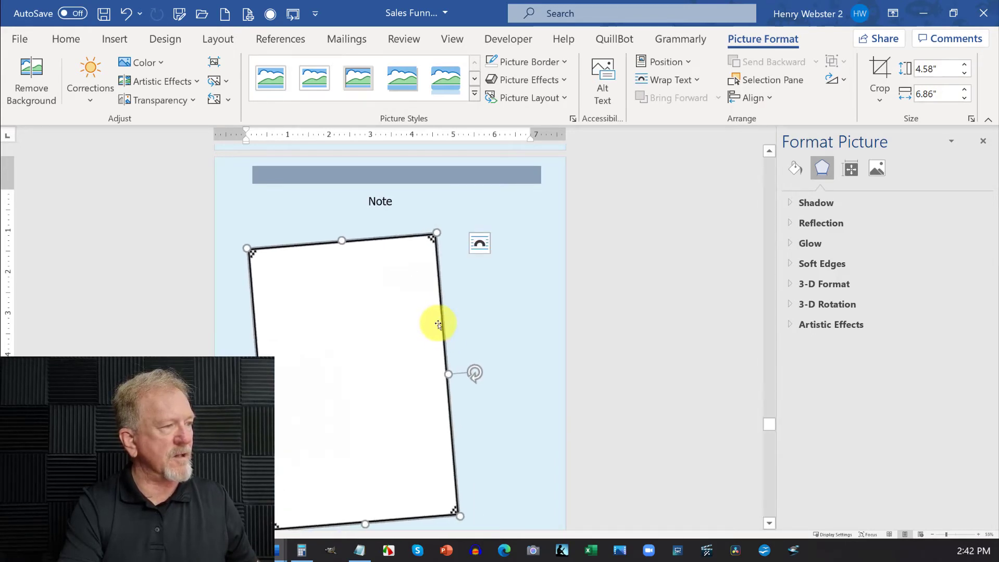
{"action": "left_click_drag", "start_coordinate": [476, 374], "coordinate": [467, 373]}
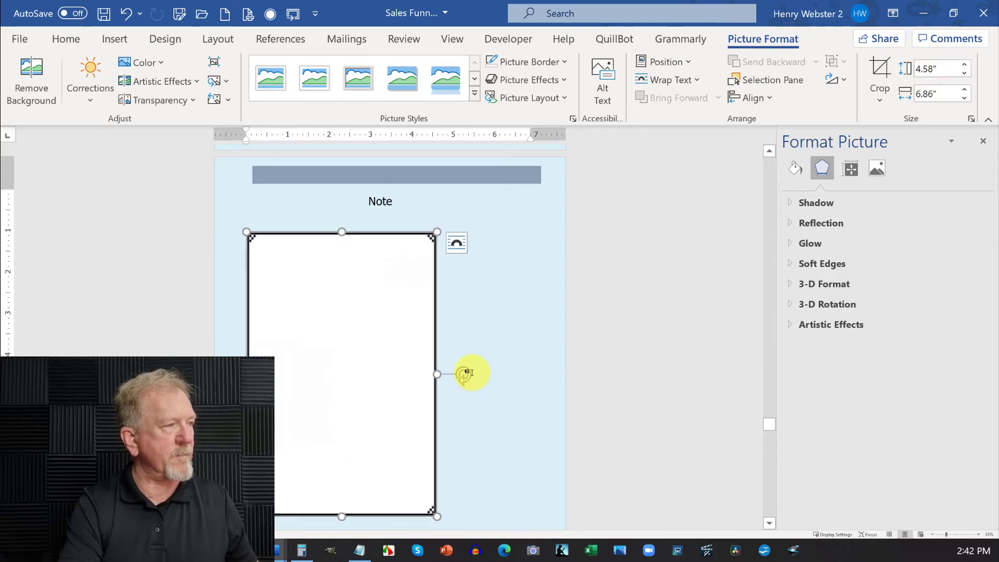
{"action": "right_click", "coordinate": [357, 303]}
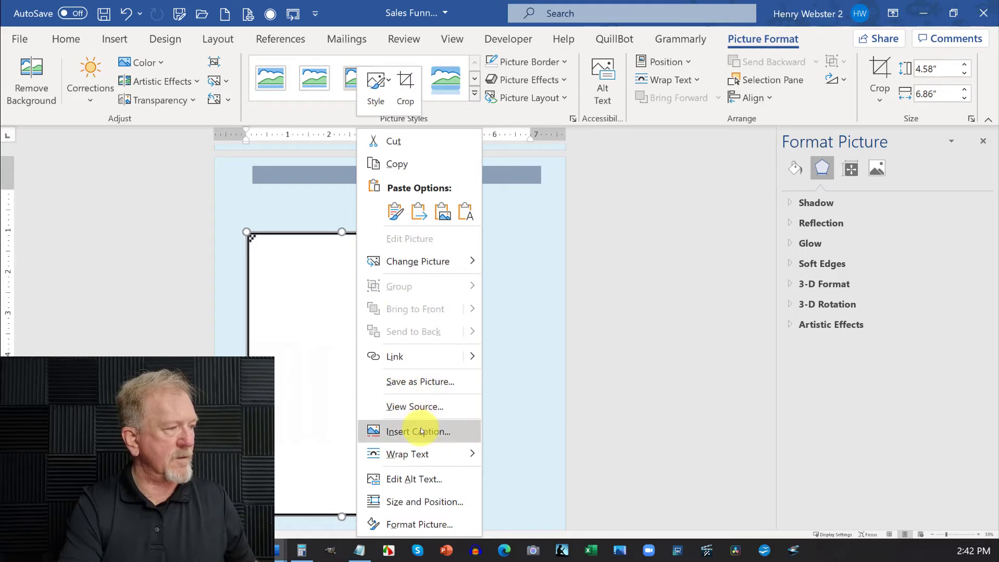
{"action": "mouse_move", "coordinate": [448, 455]}
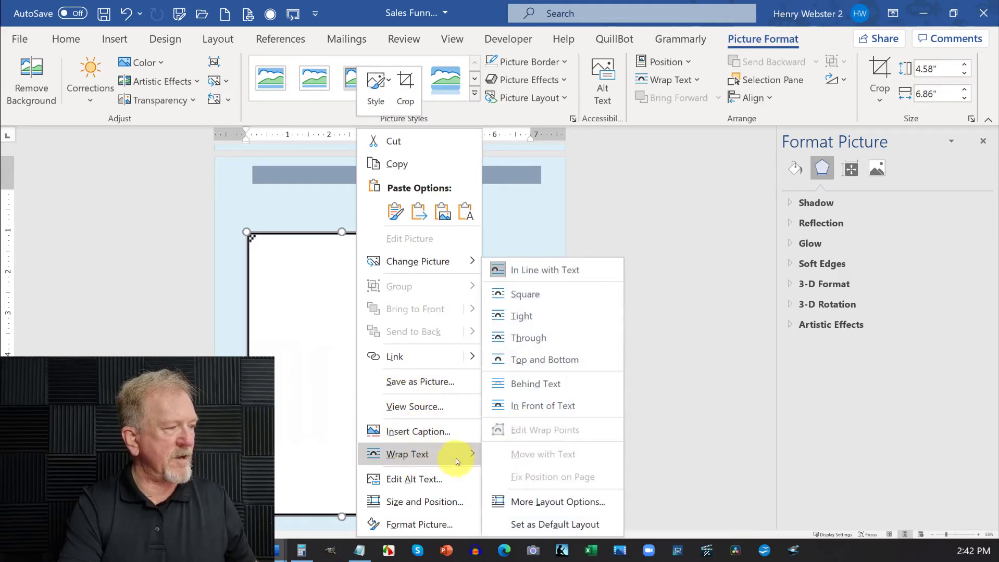
{"action": "left_click", "coordinate": [533, 394]}
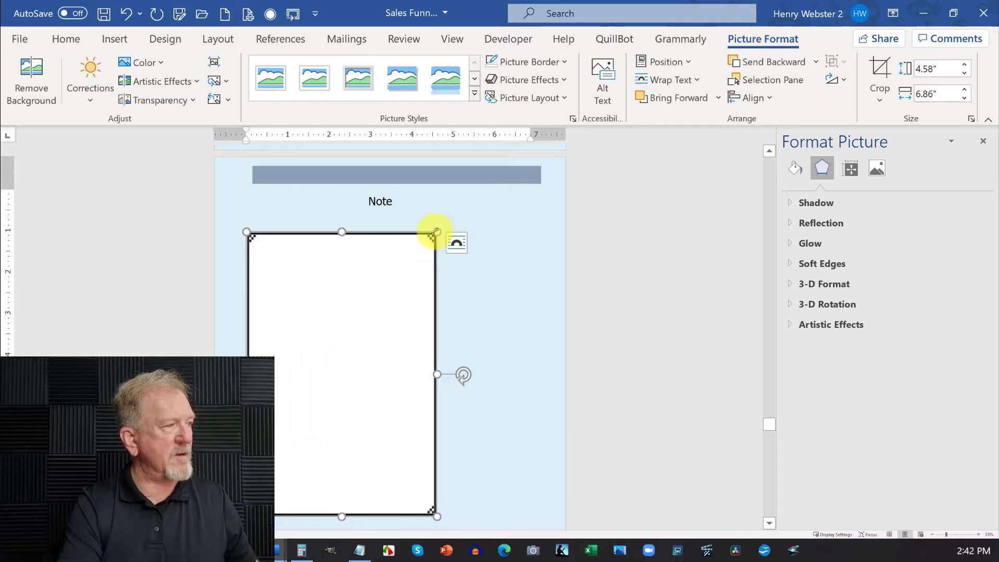
- Enlarge the border picture to about 6.84" by 8.93" so it fills the page between the margins below "Note"
{"action": "left_click_drag", "start_coordinate": [436, 232], "coordinate": [444, 221]}
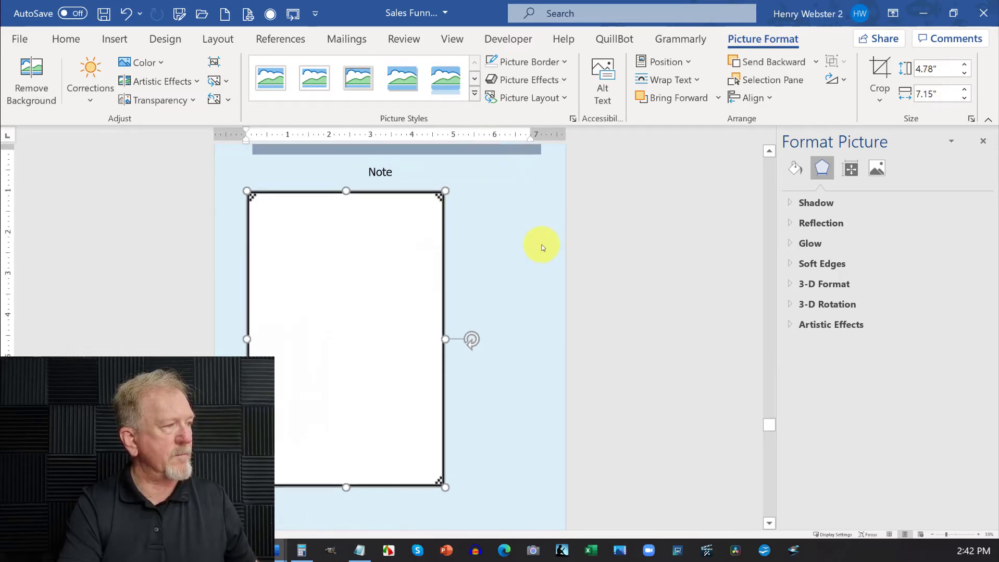
{"action": "scroll", "coordinate": [539, 250], "scroll_direction": "down", "scroll_amount": 2}
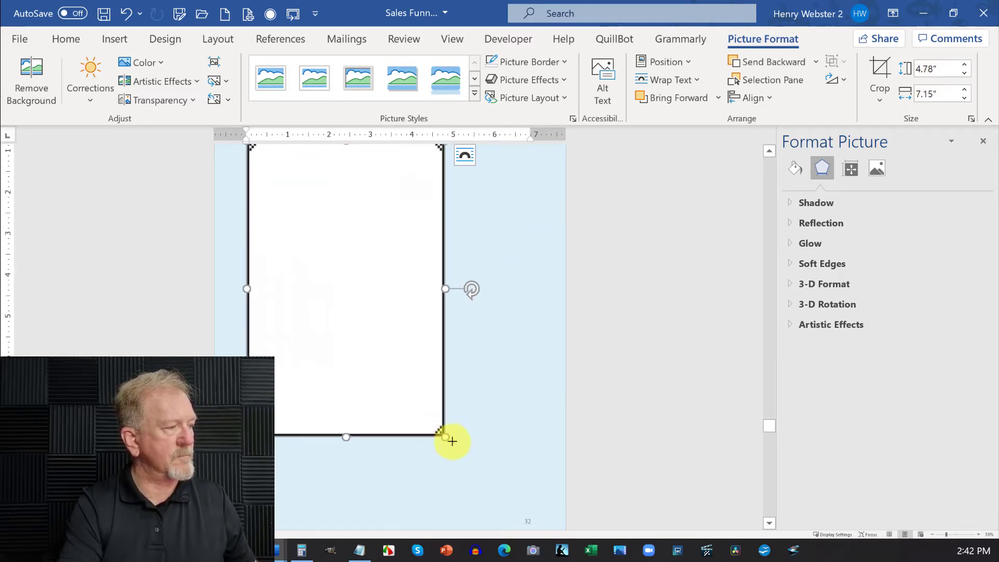
{"action": "left_click_drag", "start_coordinate": [452, 442], "coordinate": [491, 474]}
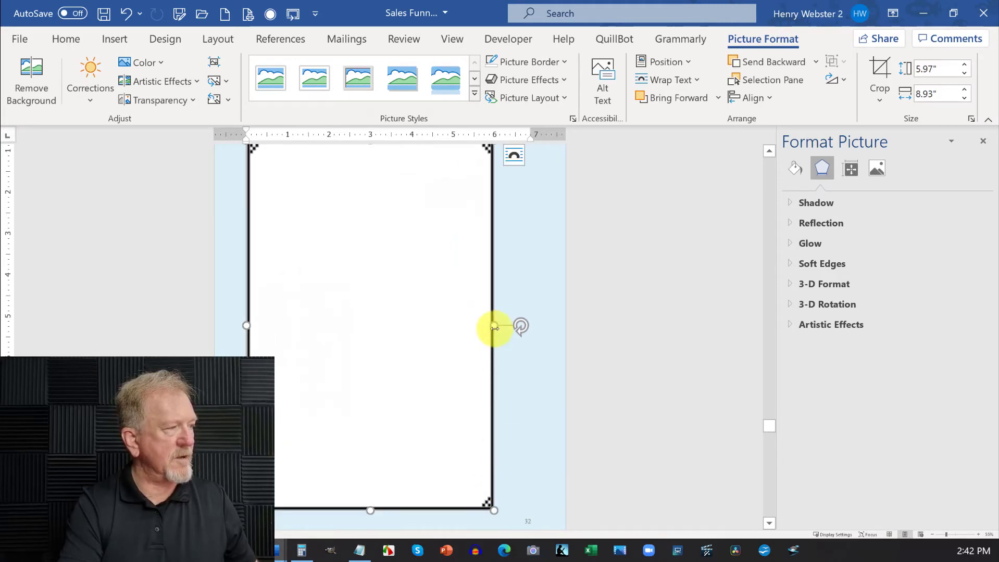
{"action": "left_click_drag", "start_coordinate": [494, 326], "coordinate": [529, 326]}
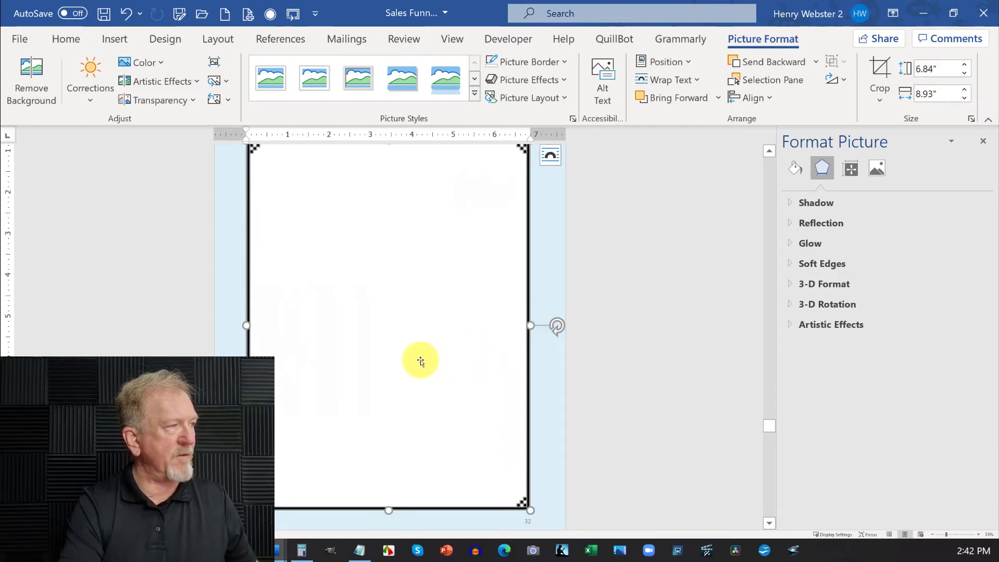
- Move the "Note" text box slightly to the right above the border picture
{"action": "scroll", "coordinate": [420, 359], "scroll_direction": "up", "scroll_amount": 3}
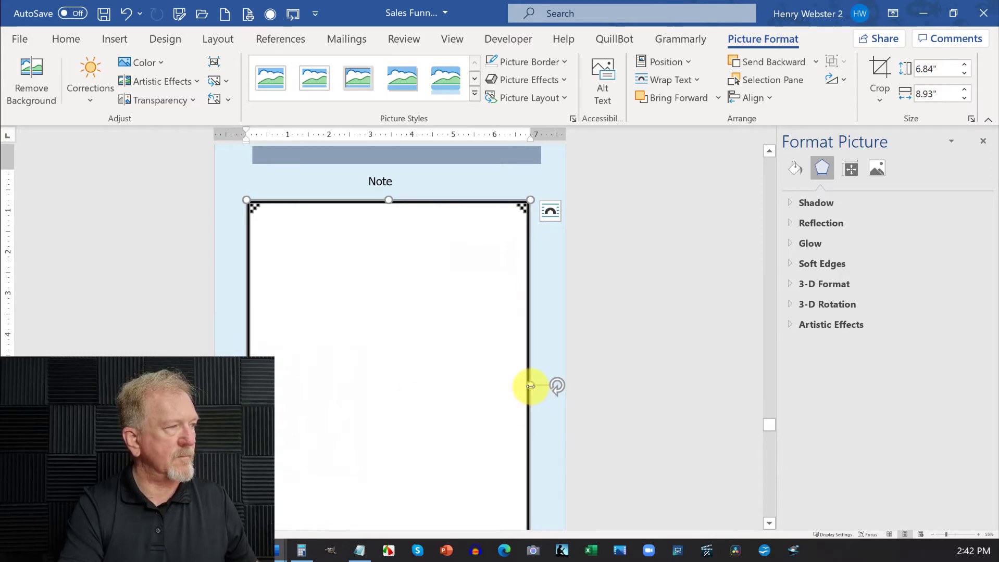
{"action": "left_click", "coordinate": [377, 179]}
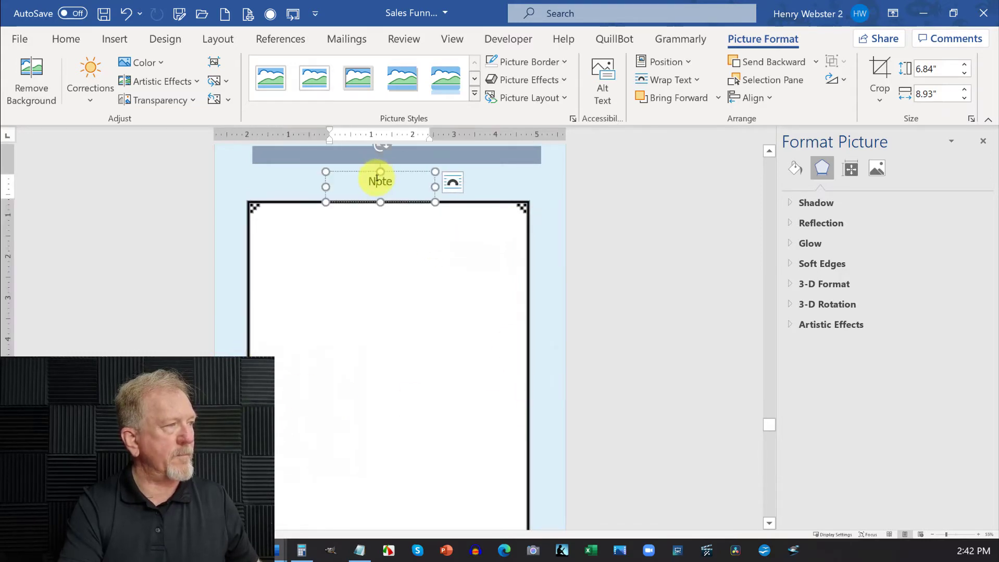
{"action": "left_click_drag", "start_coordinate": [362, 173], "coordinate": [376, 172]}
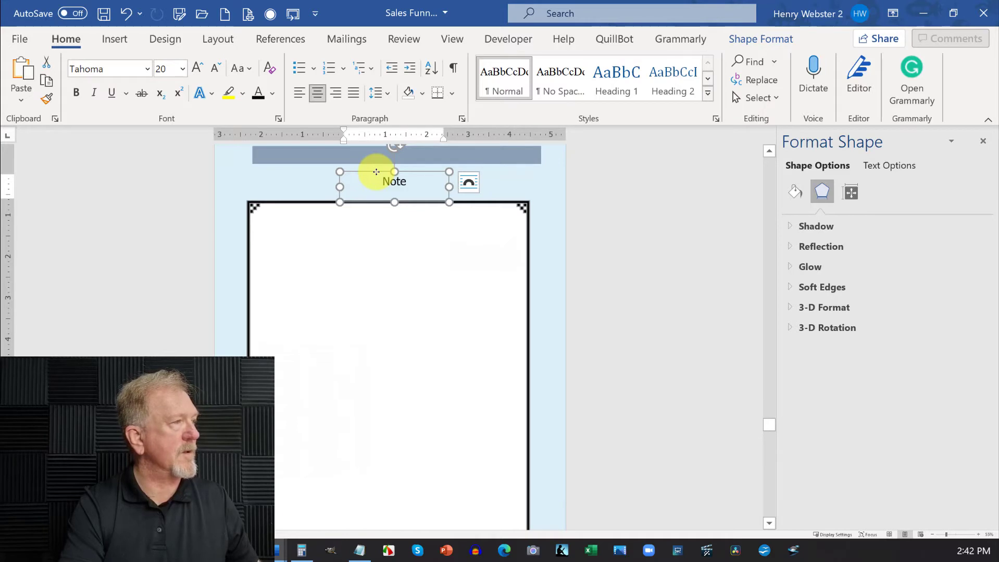
{"action": "left_click", "coordinate": [508, 188]}
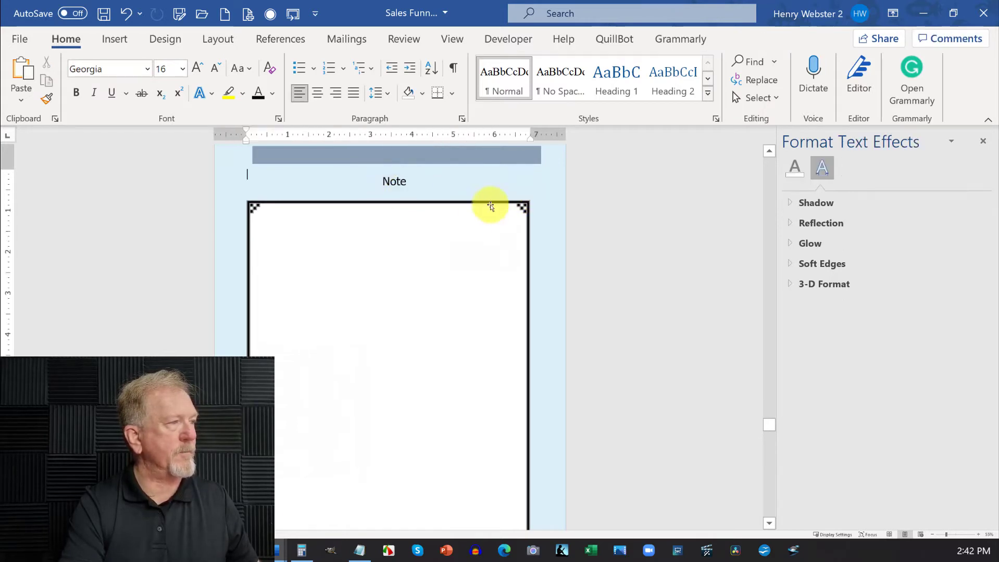
- Align the border picture and the "Note" text box each to the horizontal centre between the page margins
{"action": "left_click", "coordinate": [393, 242]}
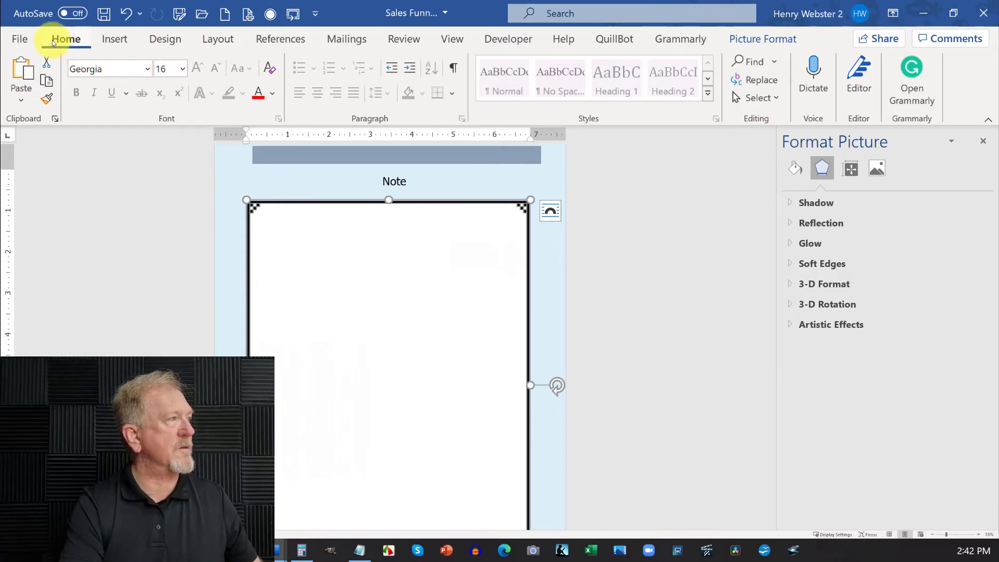
{"action": "left_click", "coordinate": [218, 39]}
{"action": "left_click", "coordinate": [744, 62]}
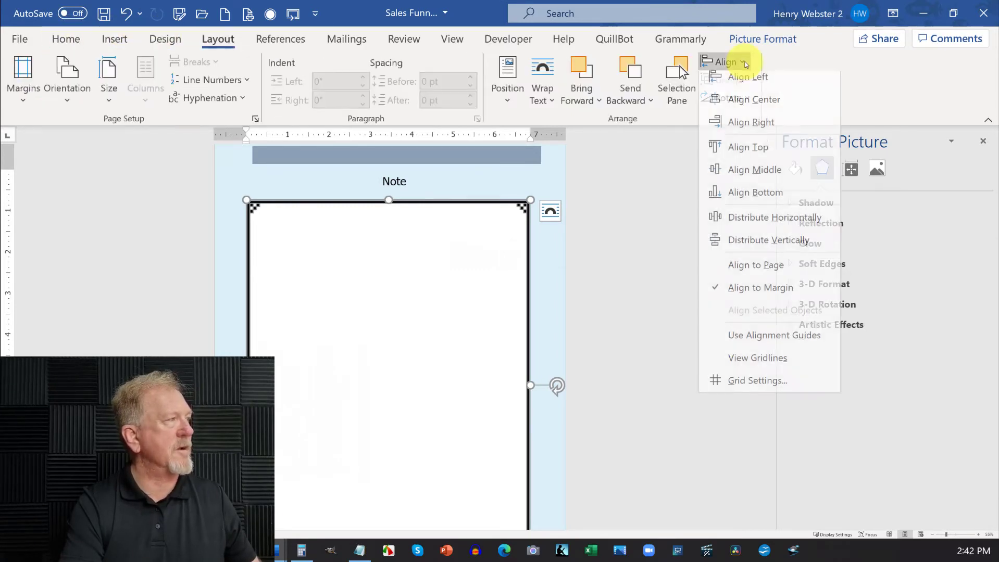
{"action": "left_click", "coordinate": [748, 103]}
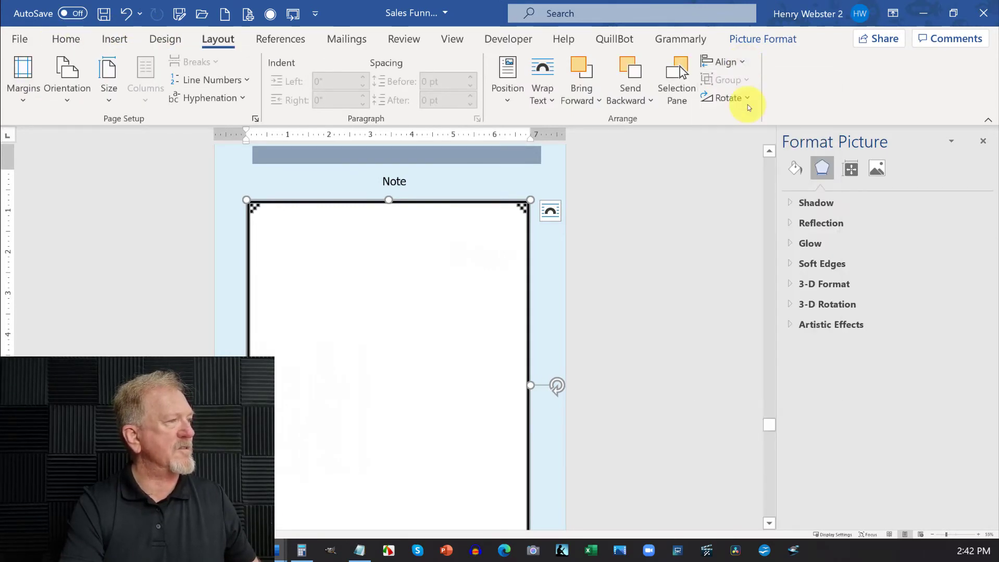
{"action": "left_click", "coordinate": [388, 181]}
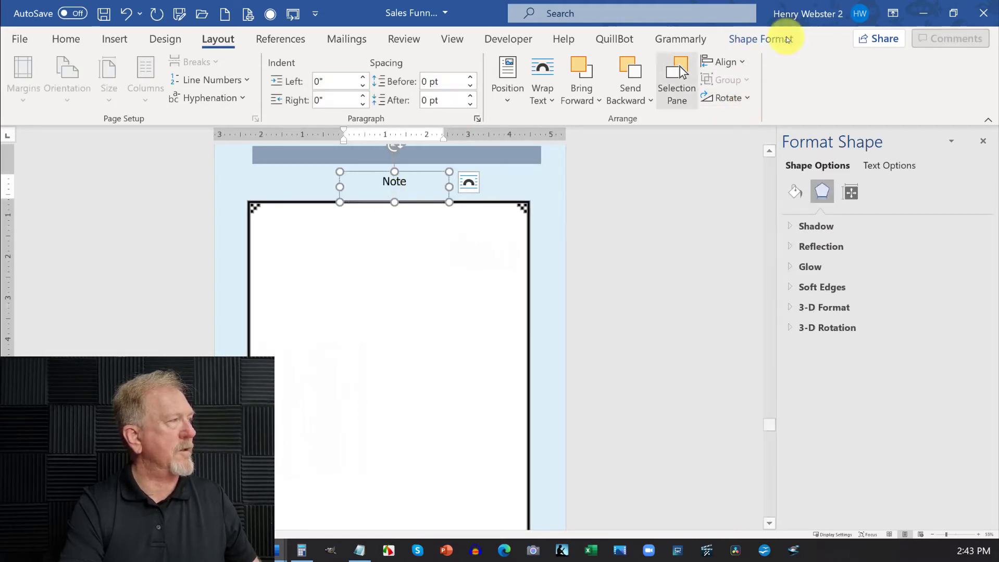
{"action": "left_click", "coordinate": [739, 57]}
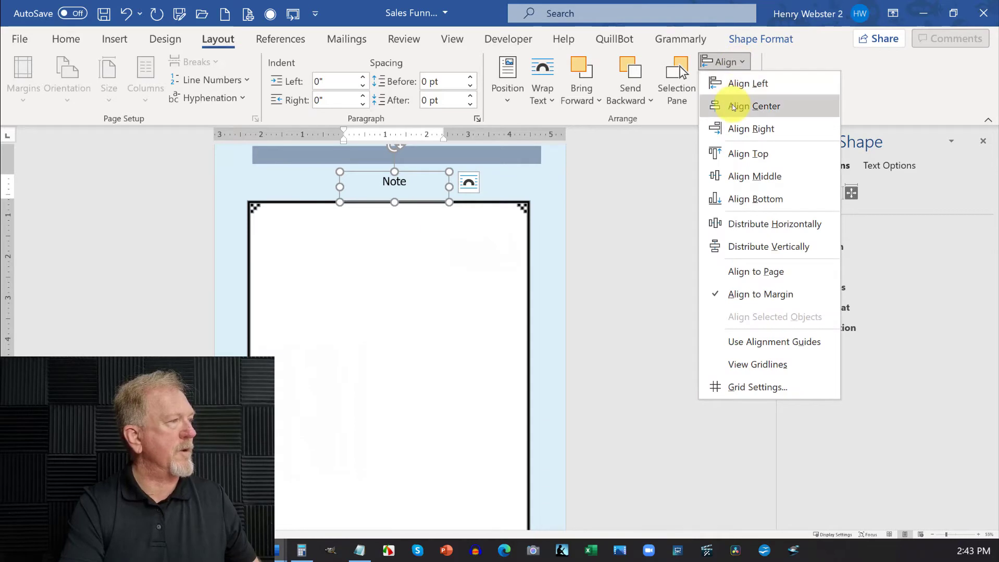
{"action": "left_click", "coordinate": [739, 105]}
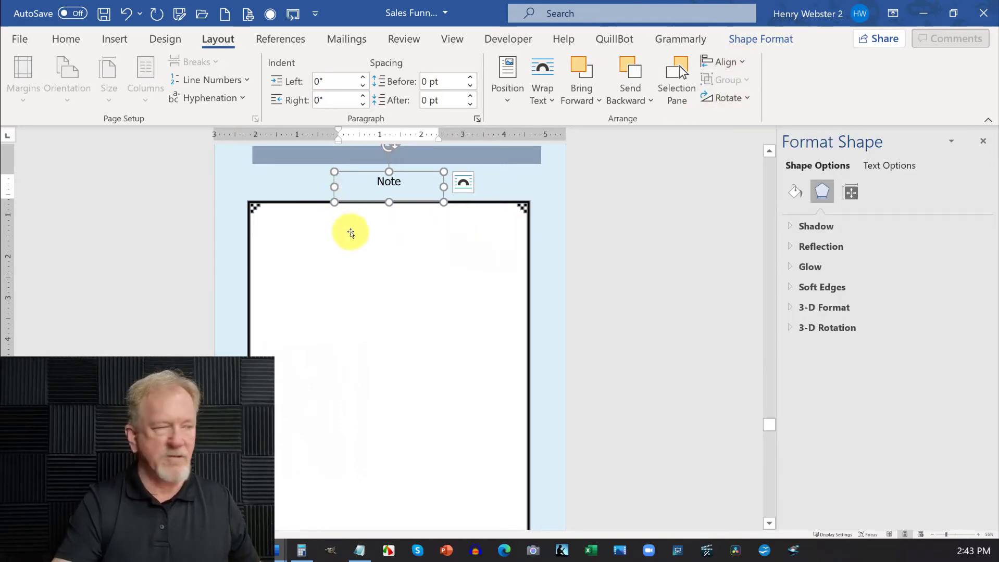
- Copy the "Note" text box together with the border picture and paste both onto the next blank page
{"action": "left_click", "coordinate": [300, 206], "text": "shift"}
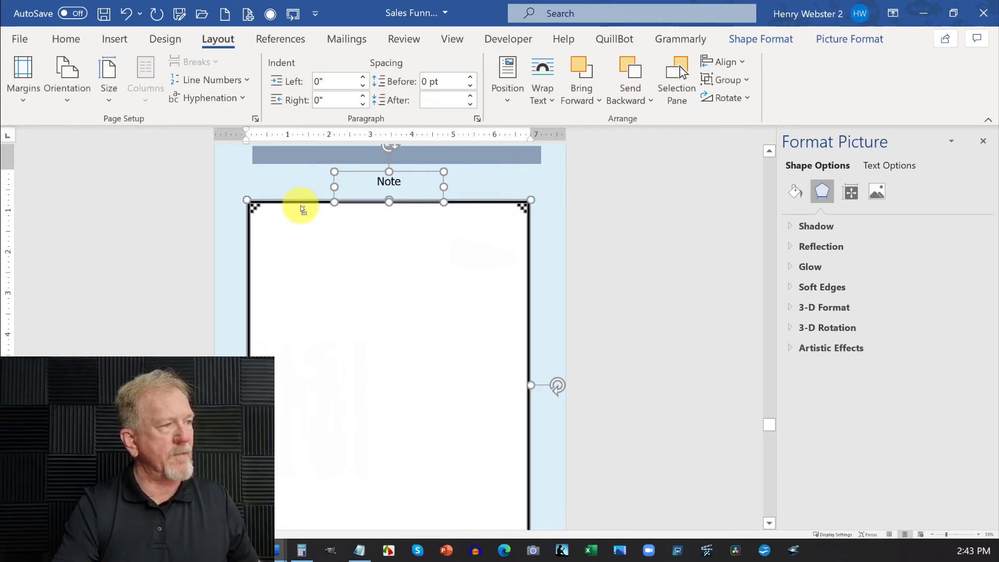
{"action": "right_click", "coordinate": [300, 206]}
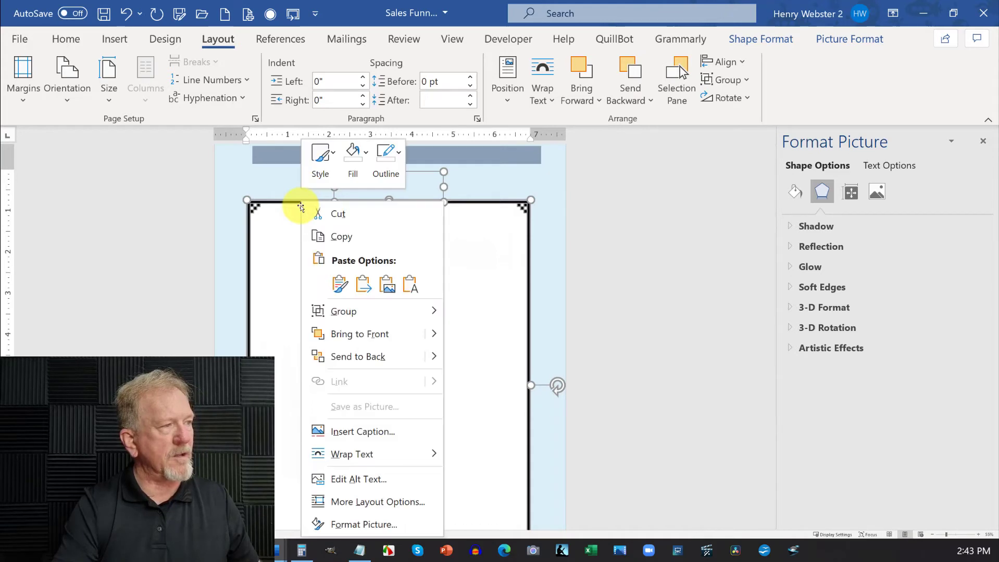
{"action": "left_click", "coordinate": [333, 236]}
{"action": "scroll", "coordinate": [551, 203], "scroll_direction": "down", "scroll_amount": 1}
{"action": "scroll", "coordinate": [552, 202], "scroll_direction": "down", "scroll_amount": 5}
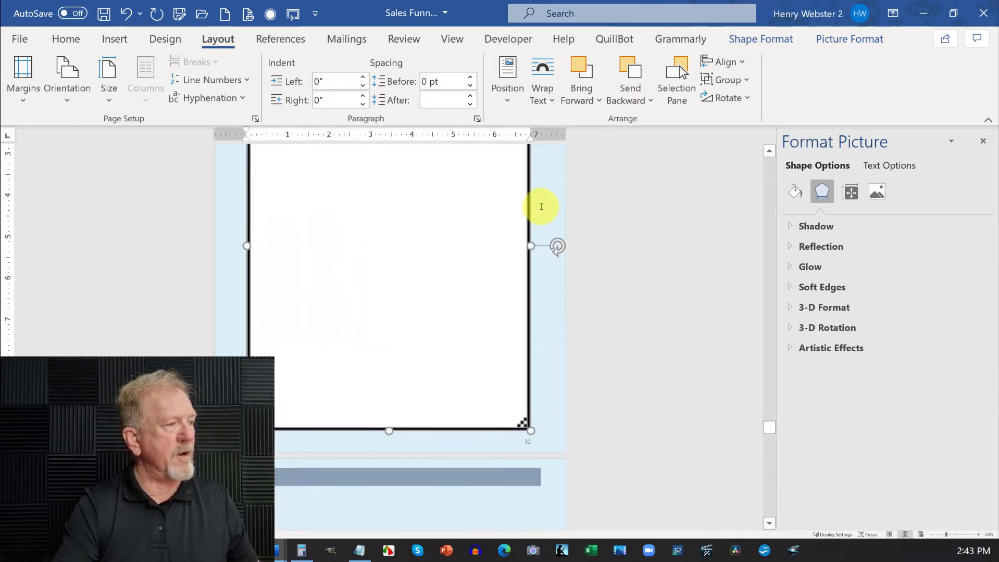
{"action": "scroll", "coordinate": [462, 281], "scroll_direction": "down", "scroll_amount": 2}
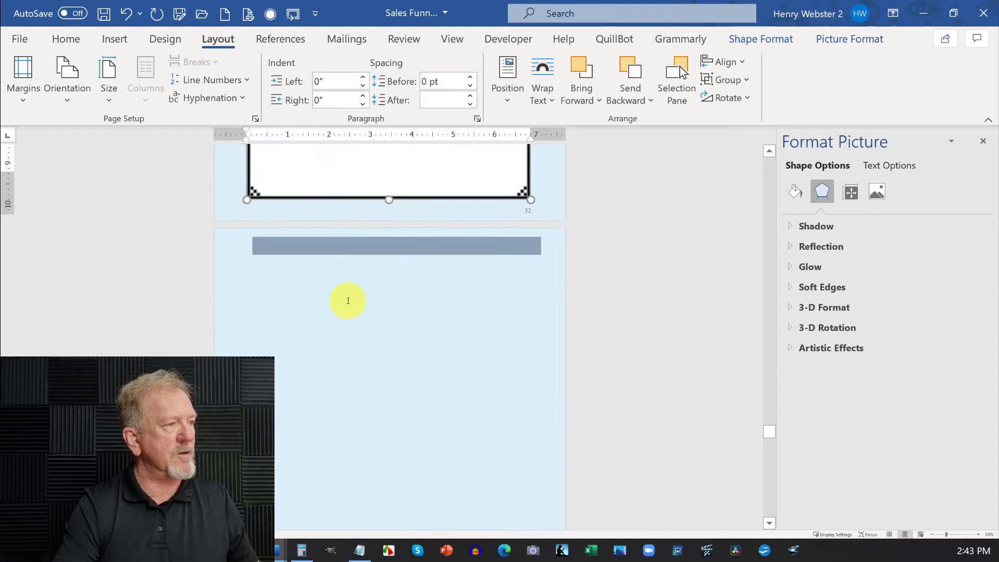
{"action": "left_click", "coordinate": [350, 270]}
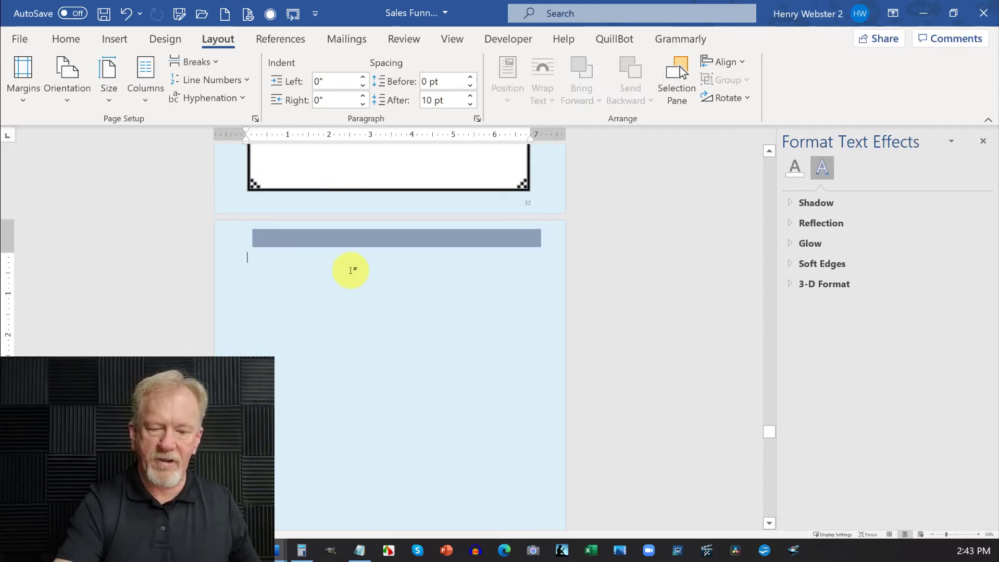
{"action": "key", "text": "ctrl+v"}
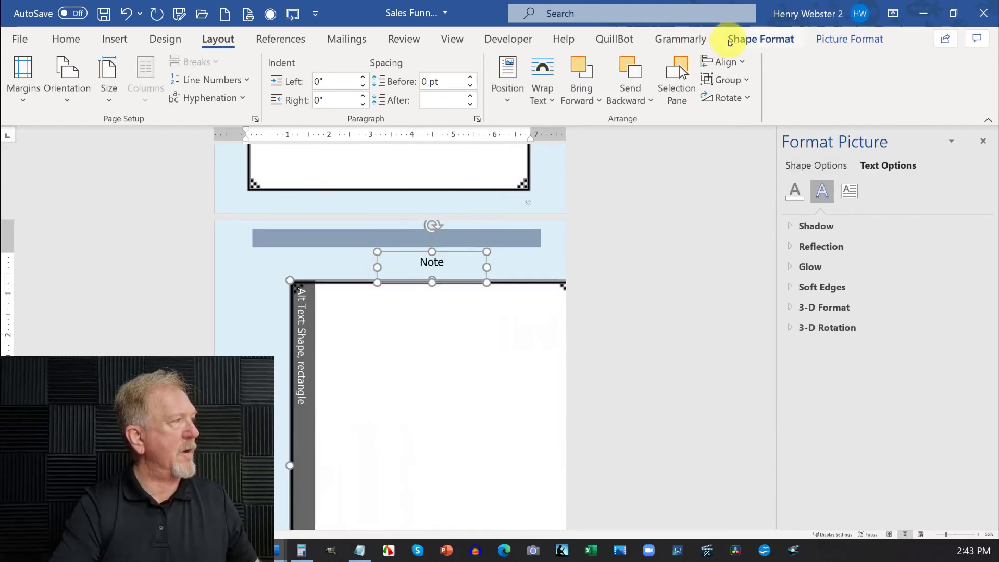
- Try centre and middle alignment on the pasted text box and border picture, and undo the middle alignment
{"action": "left_click", "coordinate": [745, 62]}
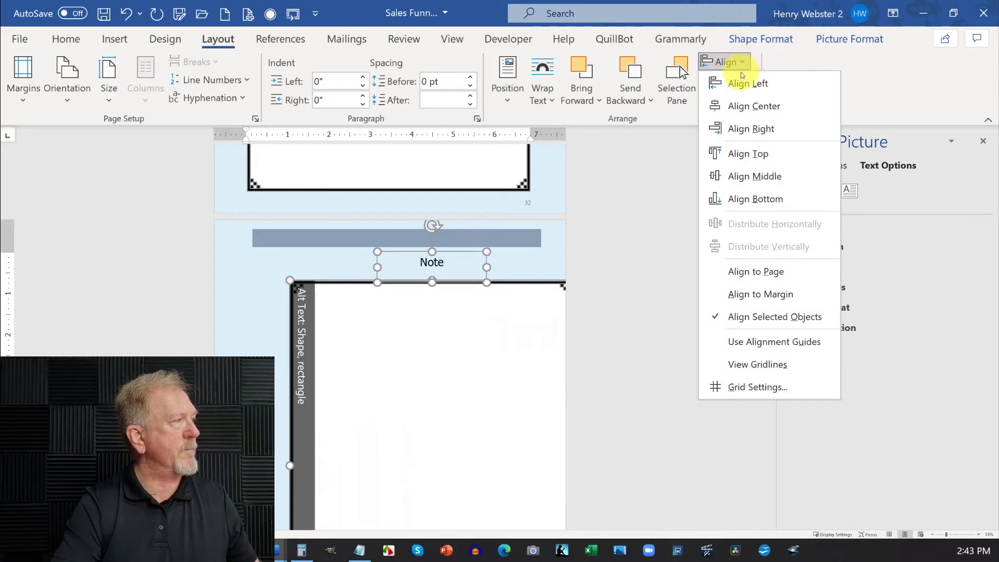
{"action": "left_click", "coordinate": [743, 106]}
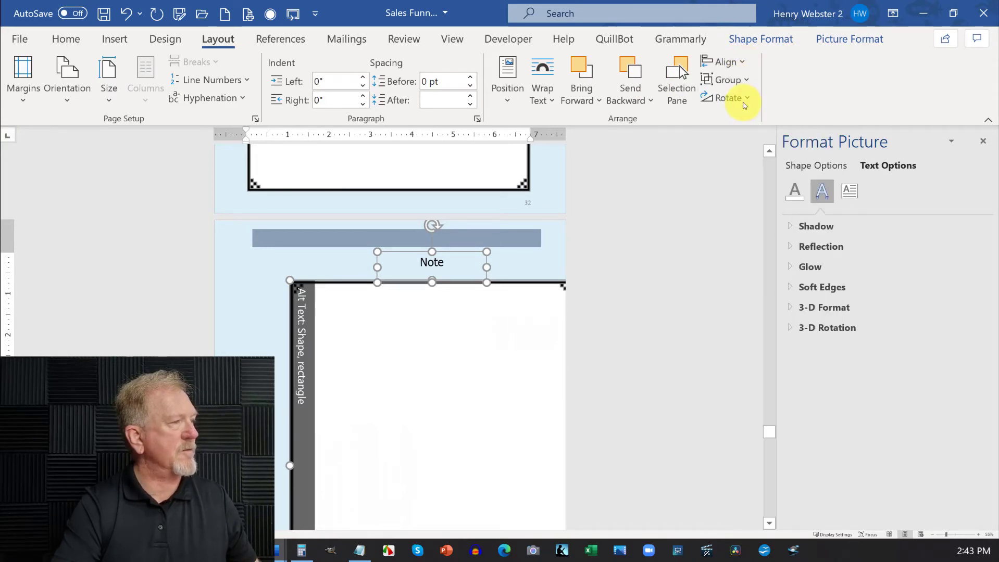
{"action": "left_click", "coordinate": [741, 64]}
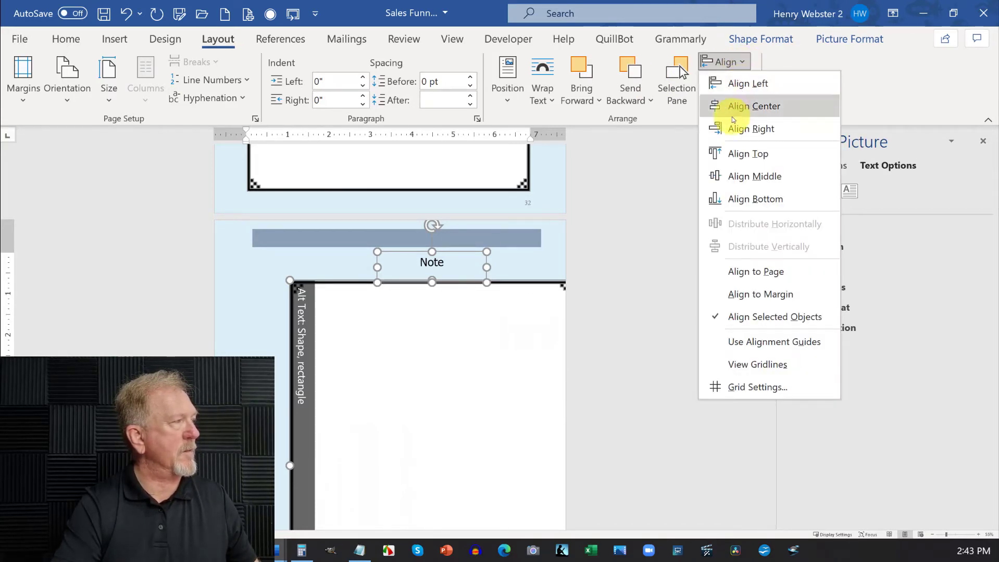
{"action": "left_click", "coordinate": [727, 177]}
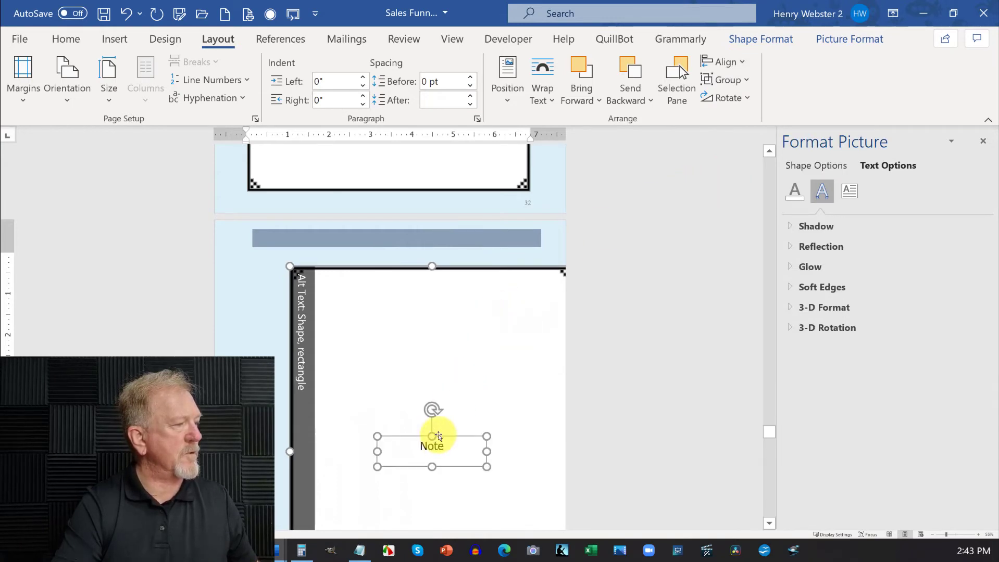
{"action": "left_click", "coordinate": [126, 16]}
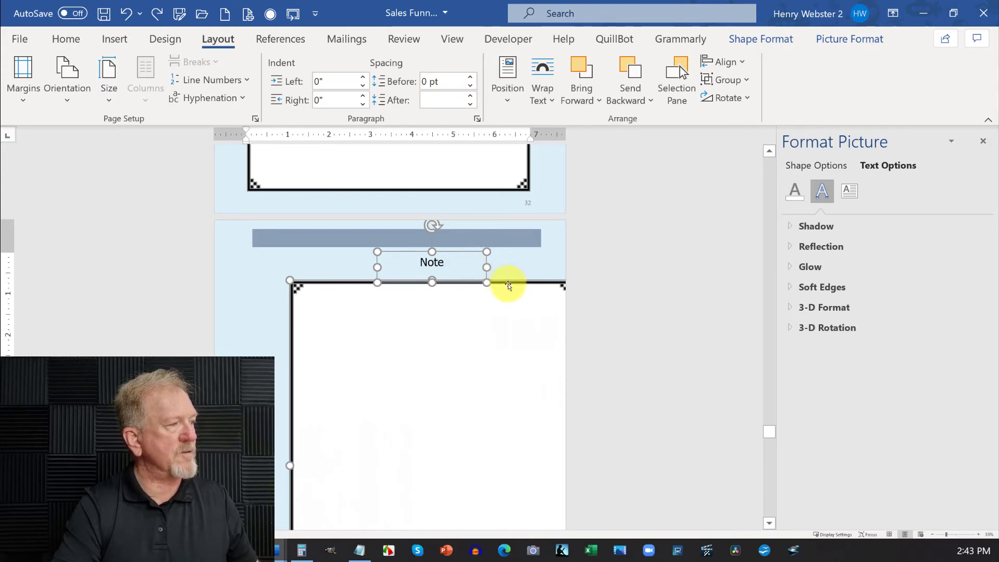
- Move the pasted "Note" text box and border picture left into the page area and centre-align them with each other
{"action": "left_click_drag", "start_coordinate": [507, 285], "coordinate": [474, 284]}
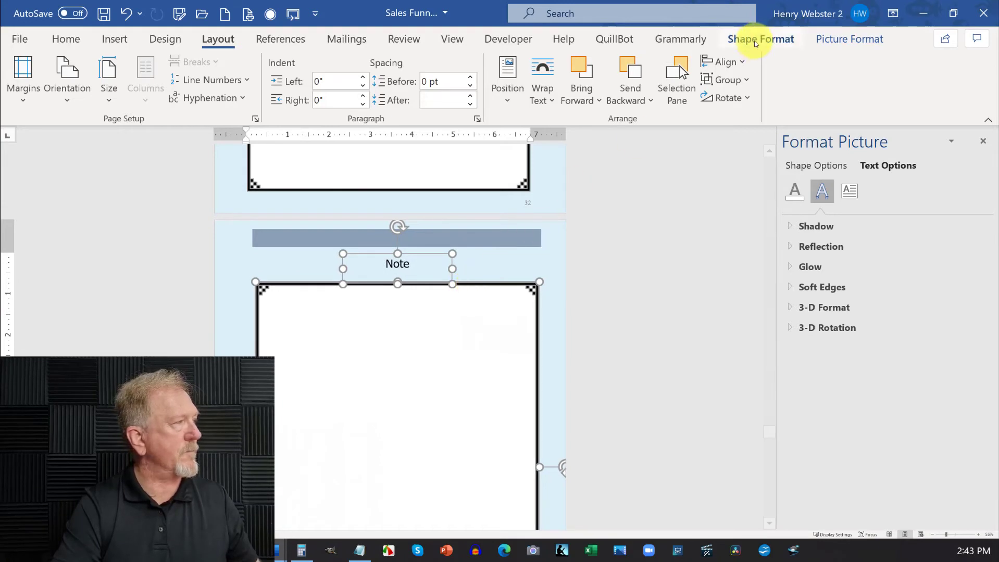
{"action": "left_click", "coordinate": [737, 63]}
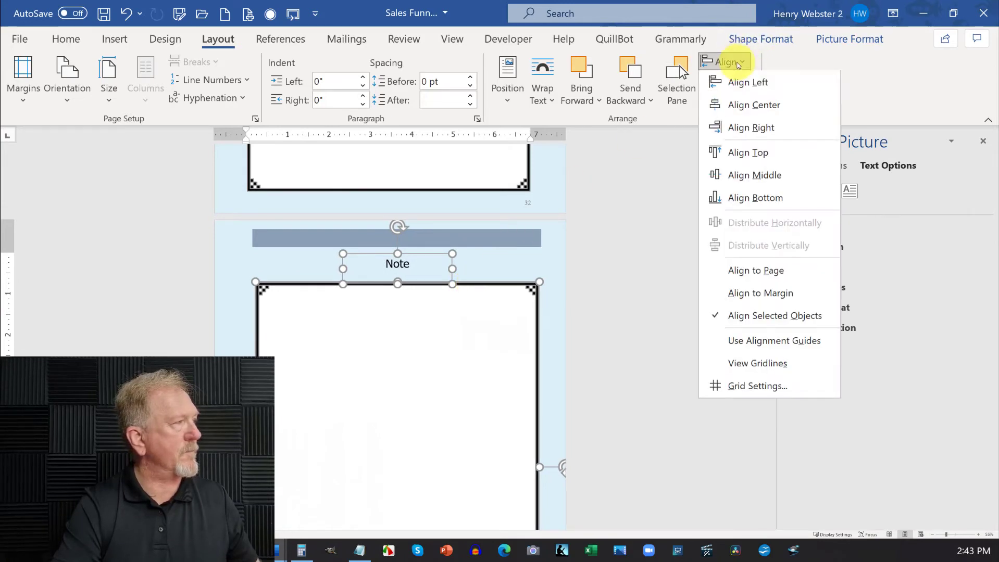
{"action": "left_click", "coordinate": [736, 105]}
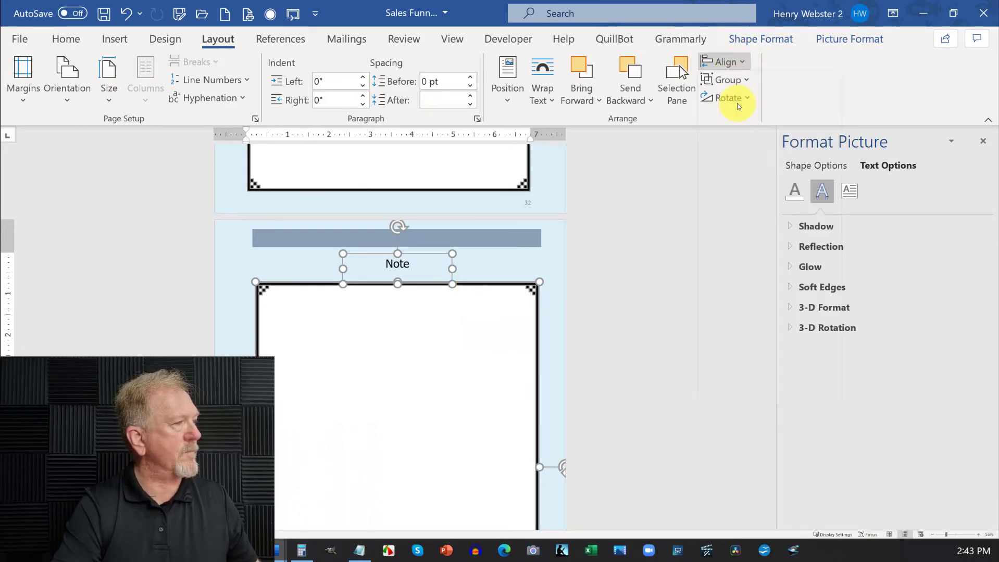
{"action": "left_click", "coordinate": [549, 284]}
- Duplicate the "Note" text box and border picture from page 33 onto the blank page 34, just below the header bar
{"action": "scroll", "coordinate": [570, 259], "scroll_direction": "down", "scroll_amount": 6}
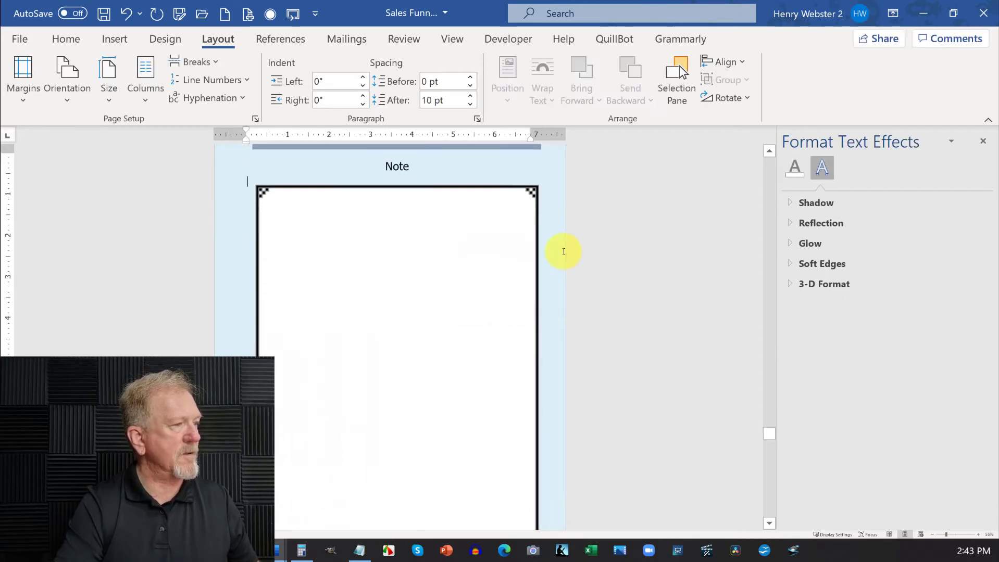
{"action": "scroll", "coordinate": [563, 251], "scroll_direction": "down", "scroll_amount": 4}
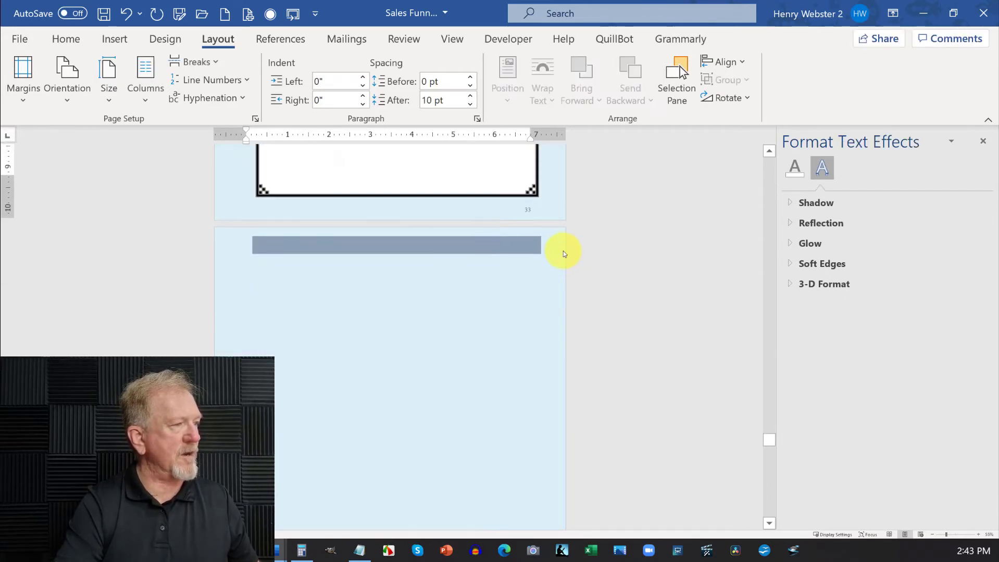
{"action": "scroll", "coordinate": [335, 203], "scroll_direction": "up", "scroll_amount": 2}
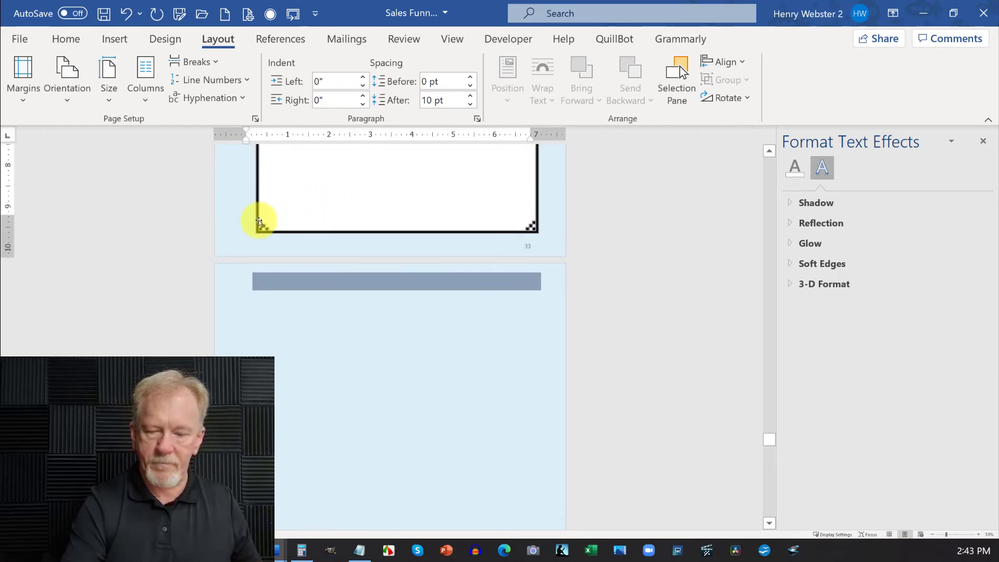
{"action": "scroll", "coordinate": [257, 222], "scroll_direction": "up", "scroll_amount": 9}
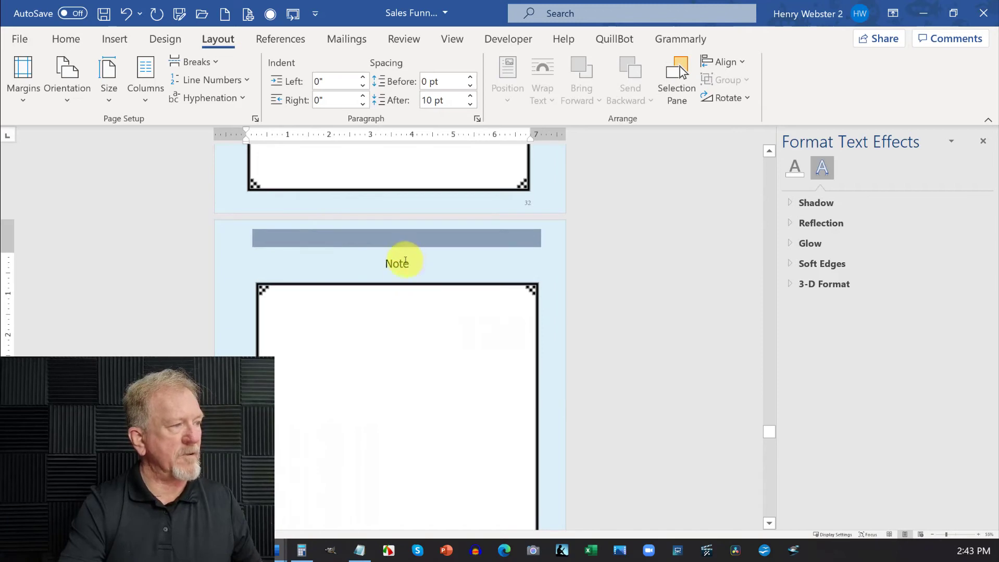
{"action": "left_click", "coordinate": [409, 258]}
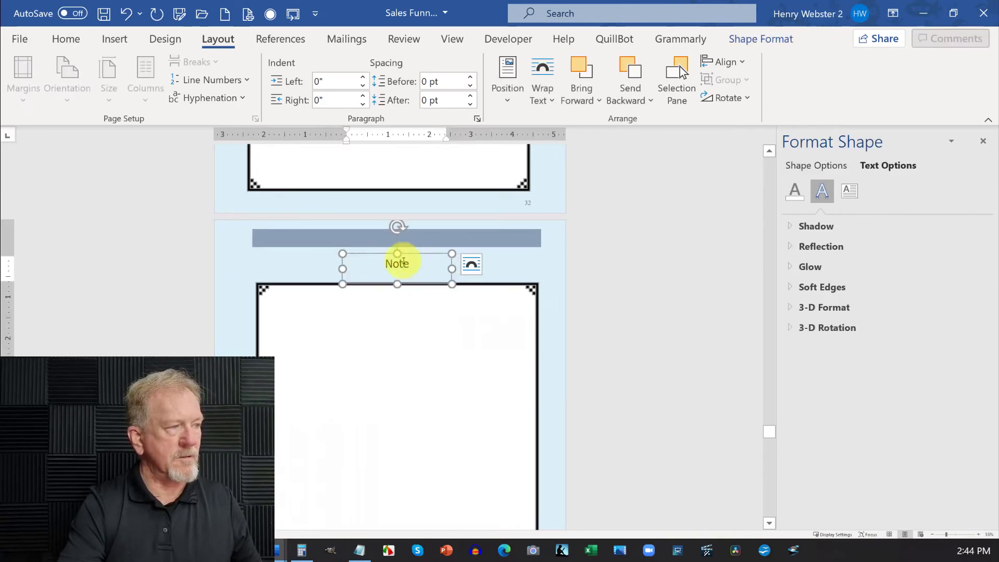
{"action": "left_click", "coordinate": [323, 327], "text": "shift"}
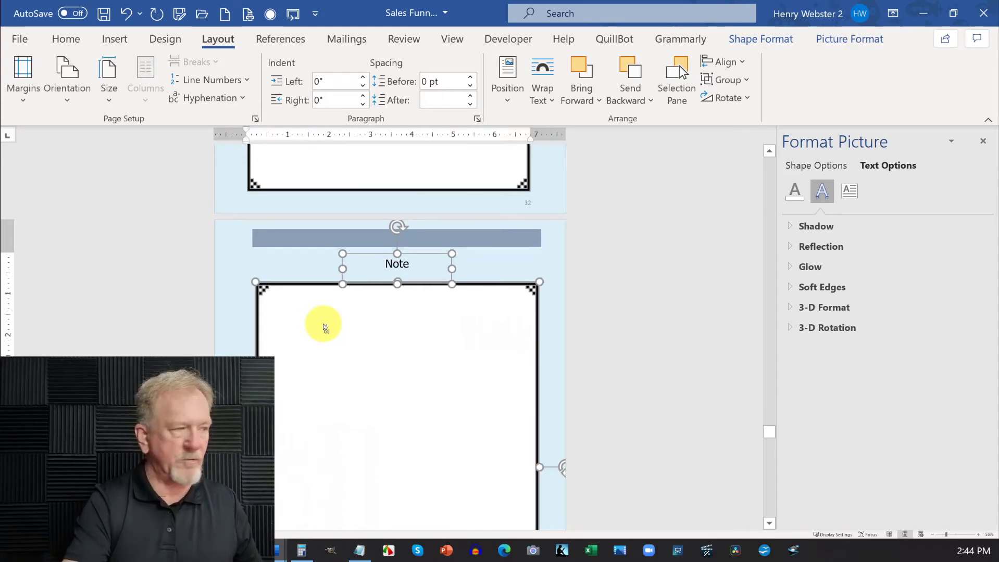
{"action": "left_click_drag", "start_coordinate": [323, 324], "coordinate": [323, 517]}
{"action": "scroll", "coordinate": [557, 378], "scroll_direction": "down", "scroll_amount": 3}
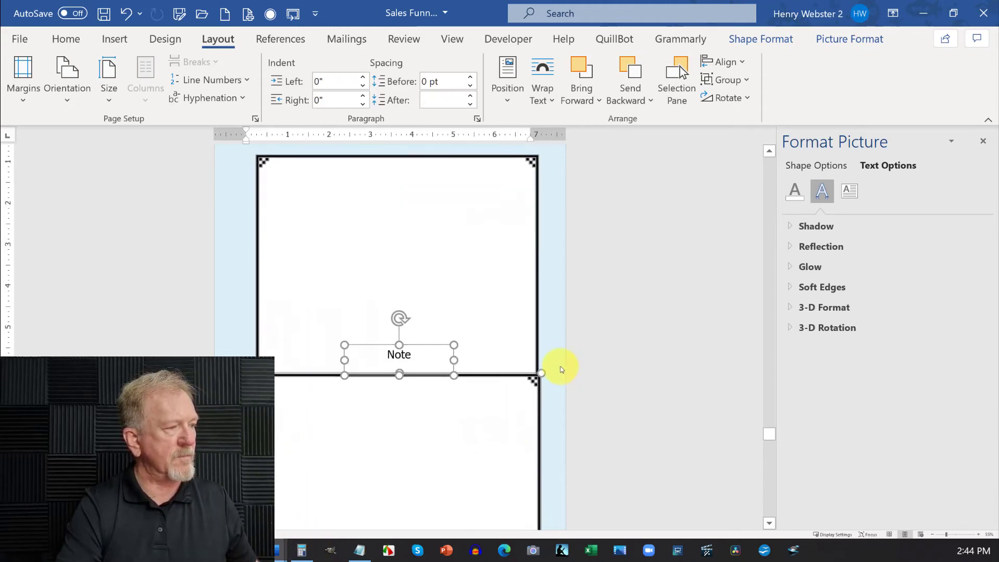
{"action": "scroll", "coordinate": [560, 370], "scroll_direction": "down", "scroll_amount": 5}
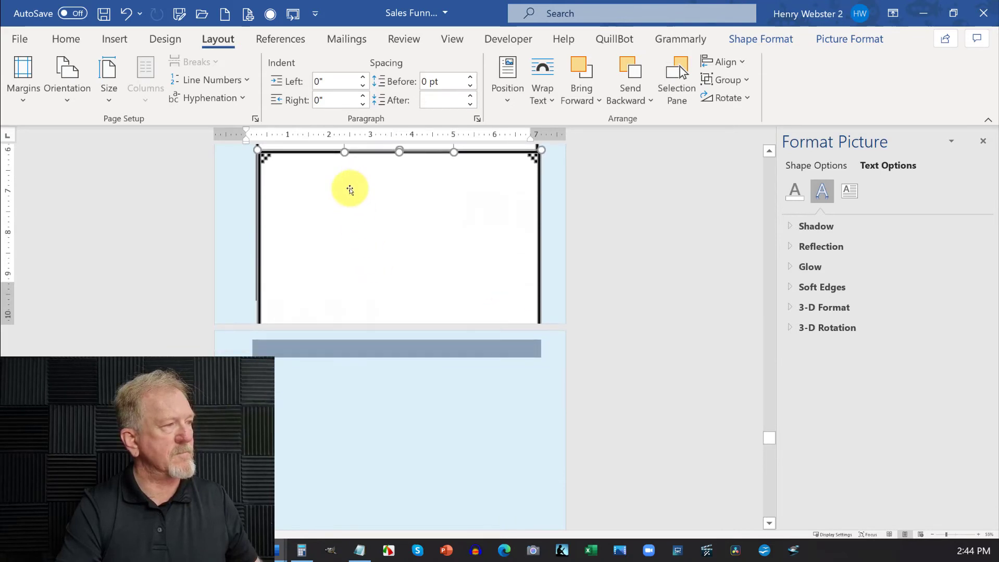
{"action": "left_click_drag", "start_coordinate": [349, 190], "coordinate": [342, 428]}
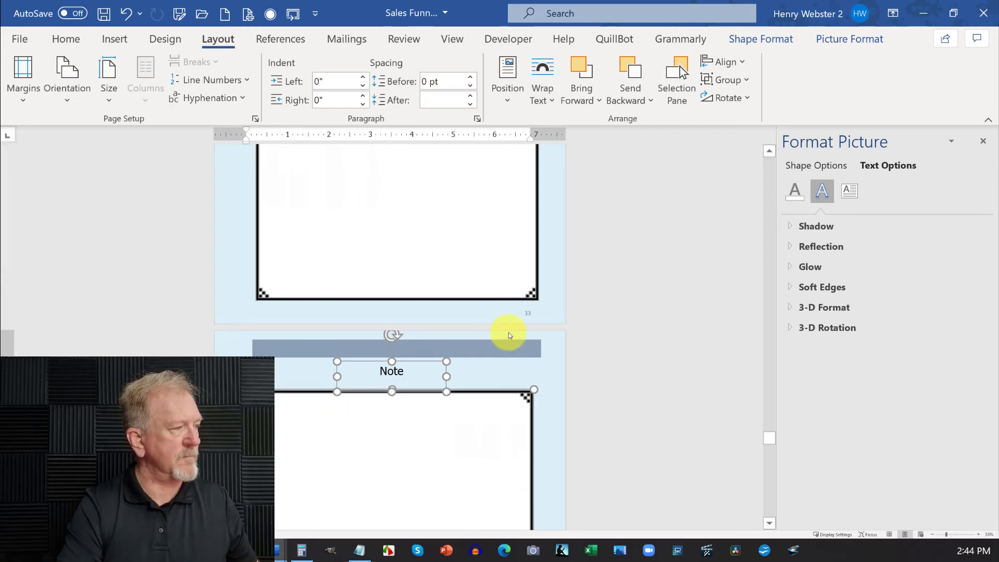
- Nudge the page 34 text box and border picture slightly right and centre-align them with each other
{"action": "left_click_drag", "start_coordinate": [418, 449], "coordinate": [416, 449]}
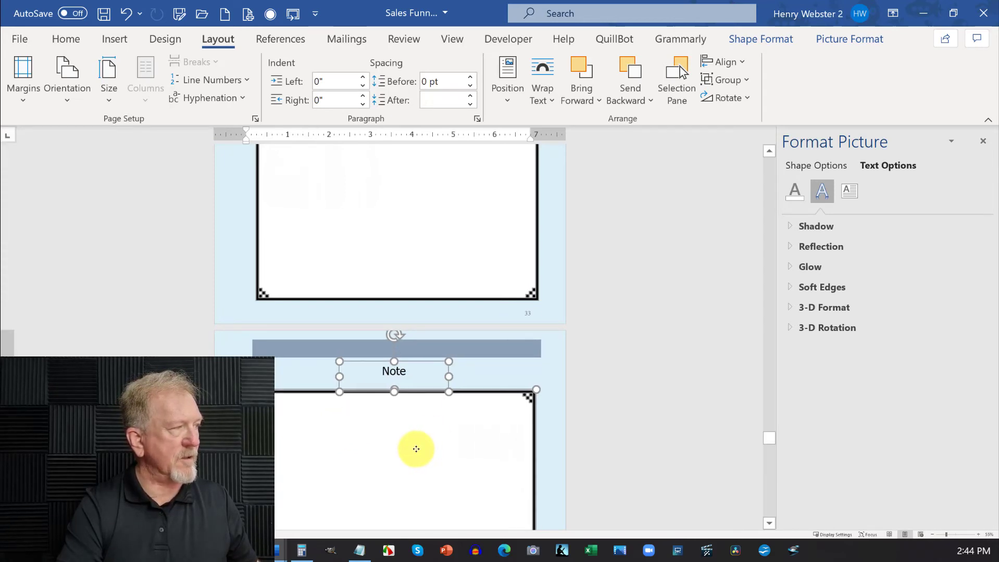
{"action": "left_click", "coordinate": [737, 62]}
{"action": "left_click", "coordinate": [750, 105]}
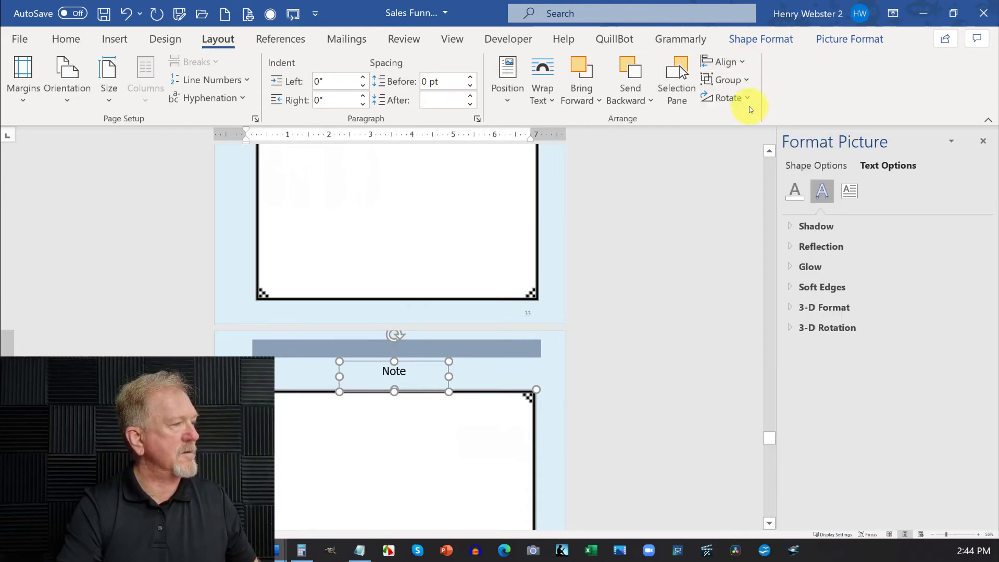
{"action": "left_click", "coordinate": [586, 300]}
- Add a centred 48 pt title reading "Resource Page" on the blank page directly after the "Best of luck!" page
{"action": "scroll", "coordinate": [580, 300], "scroll_direction": "down", "scroll_amount": 10}
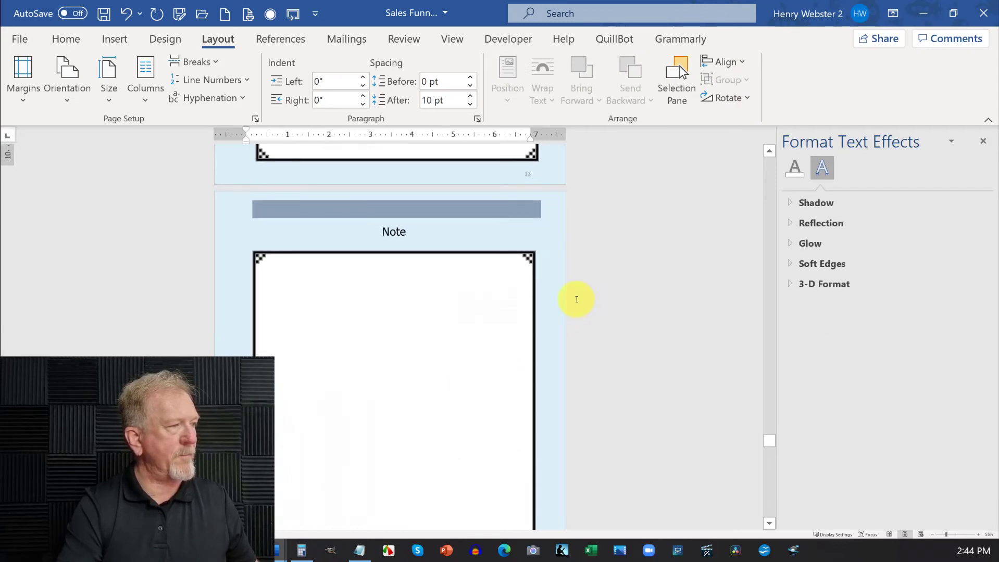
{"action": "scroll", "coordinate": [576, 299], "scroll_direction": "down", "scroll_amount": 8}
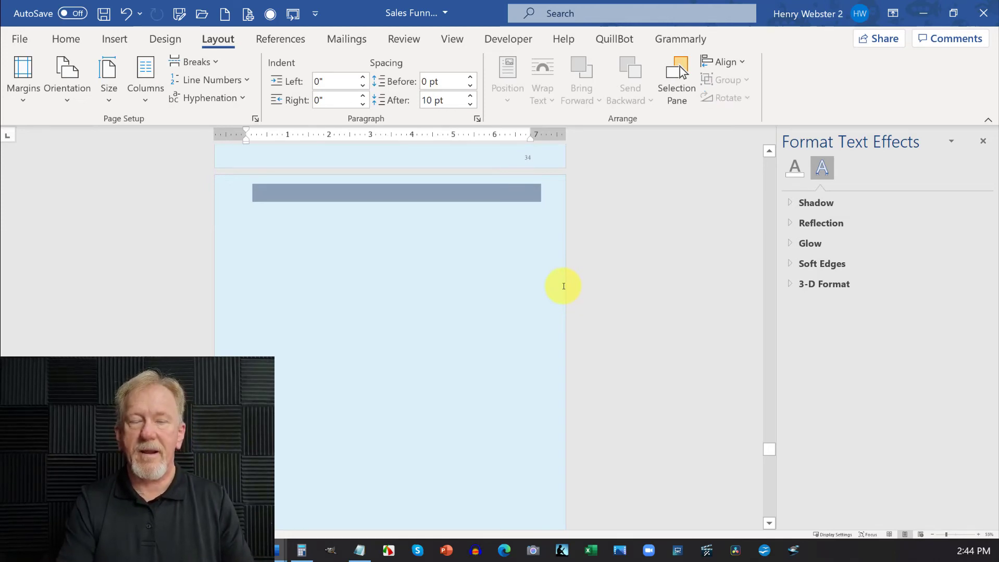
{"action": "left_click", "coordinate": [769, 182]}
{"action": "left_click", "coordinate": [769, 183]}
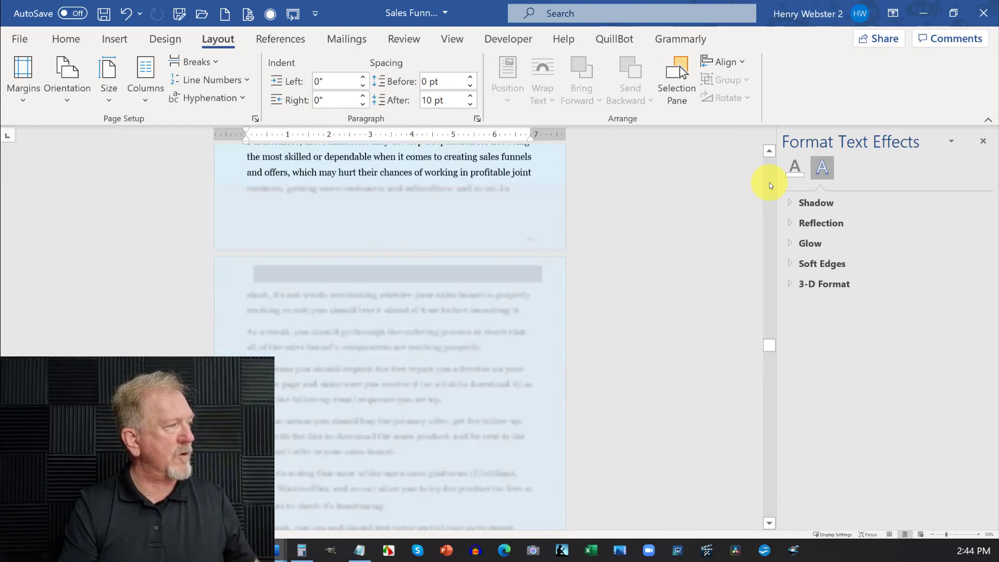
{"action": "left_click_drag", "start_coordinate": [773, 313], "coordinate": [796, 413]}
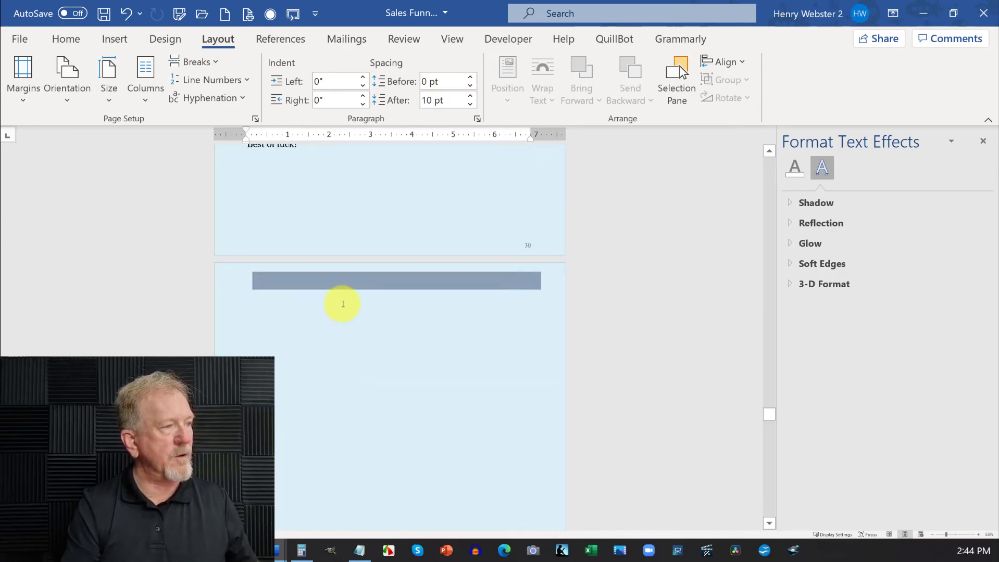
{"action": "left_click", "coordinate": [340, 302]}
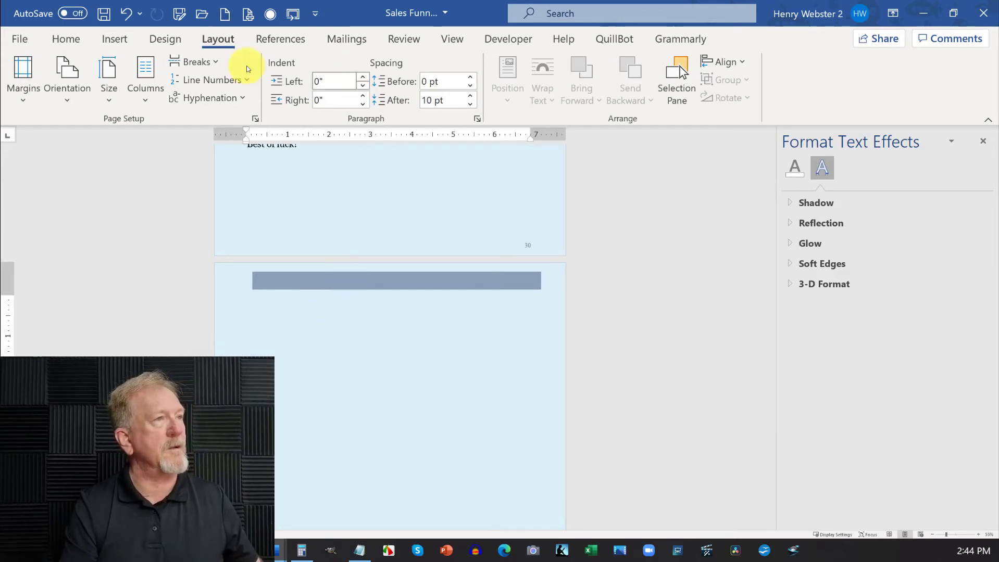
{"action": "left_click", "coordinate": [60, 41]}
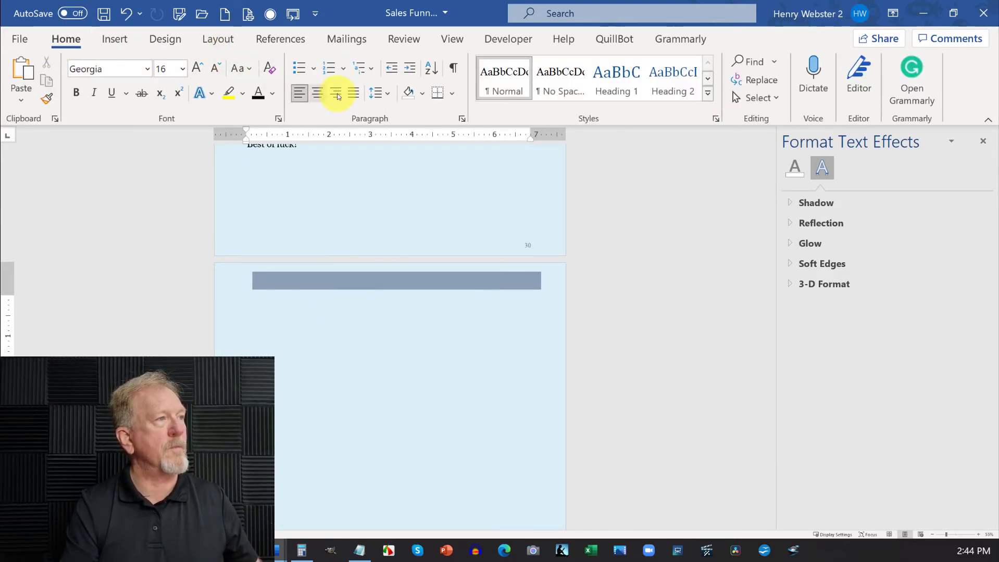
{"action": "left_click", "coordinate": [318, 96]}
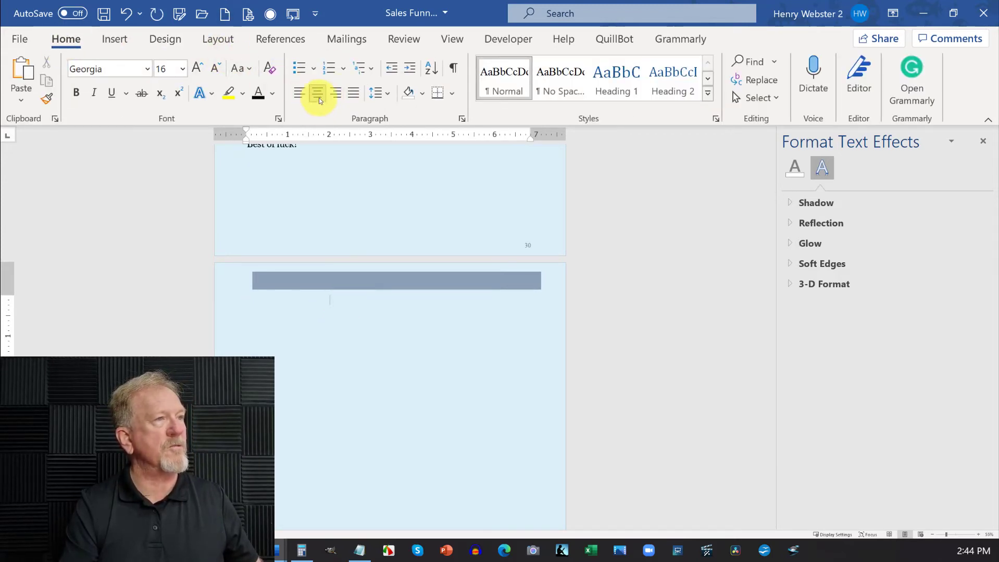
{"action": "left_click", "coordinate": [182, 67]}
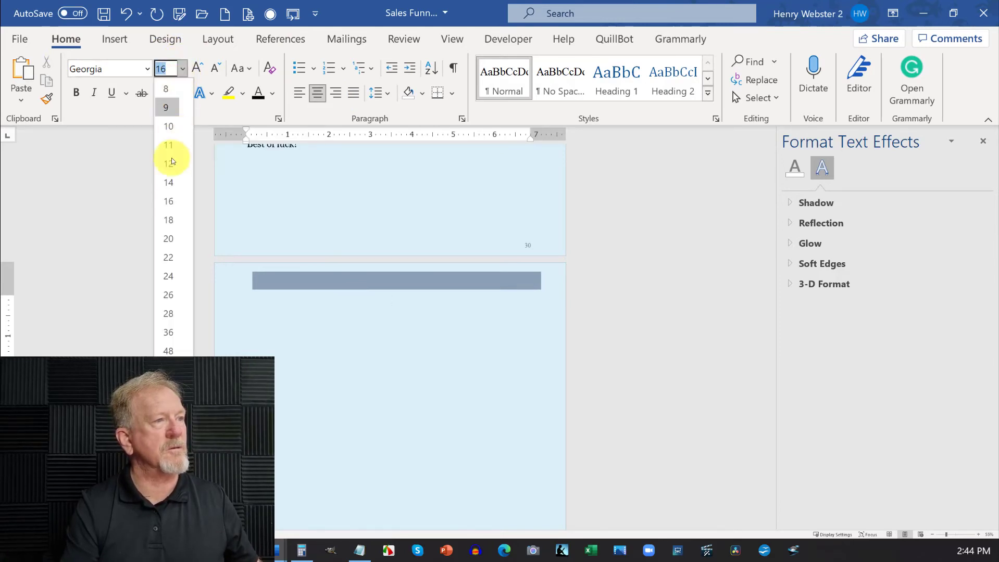
{"action": "left_click", "coordinate": [167, 350]}
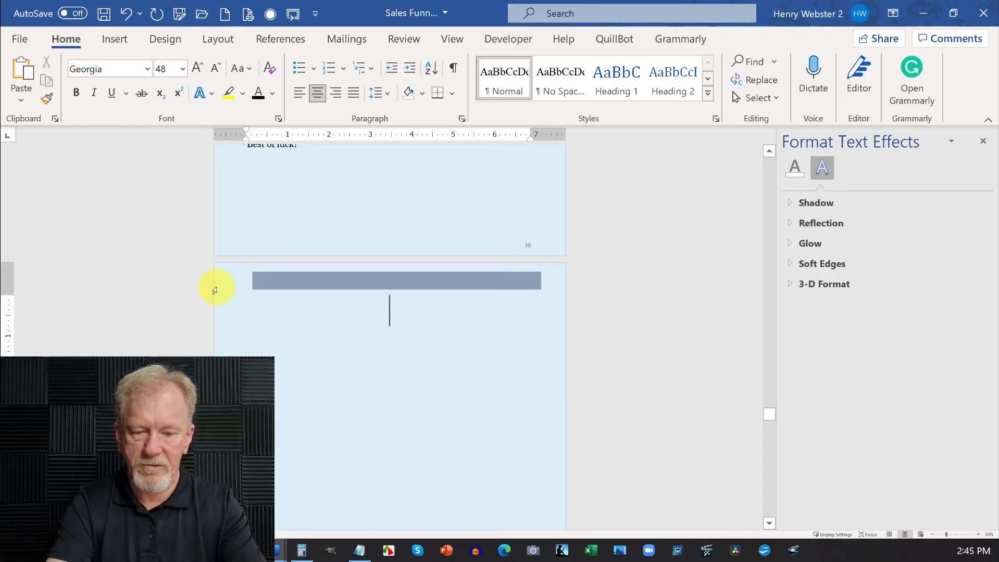
{"action": "type", "text": "Resource "}
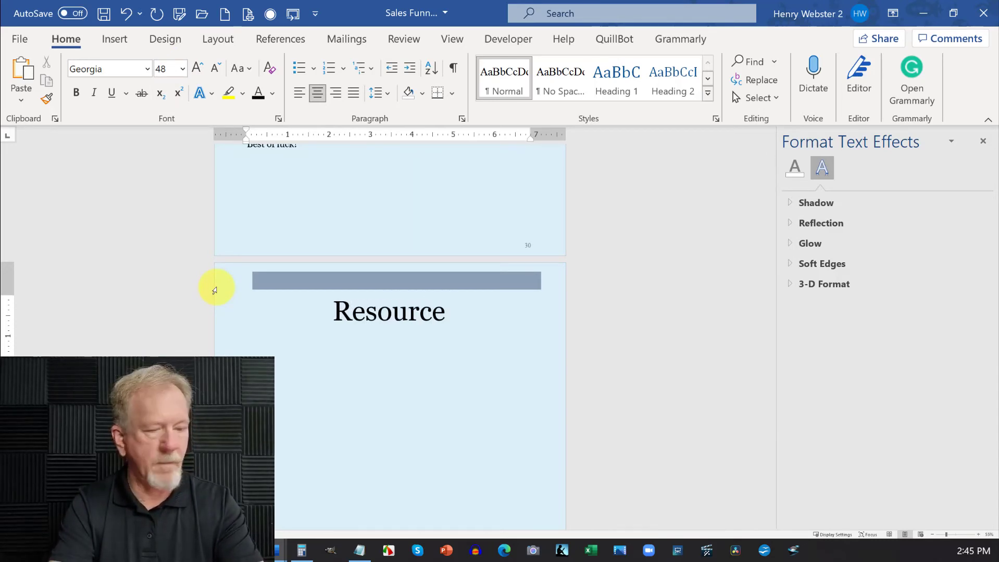
{"action": "type", "text": "Page"}
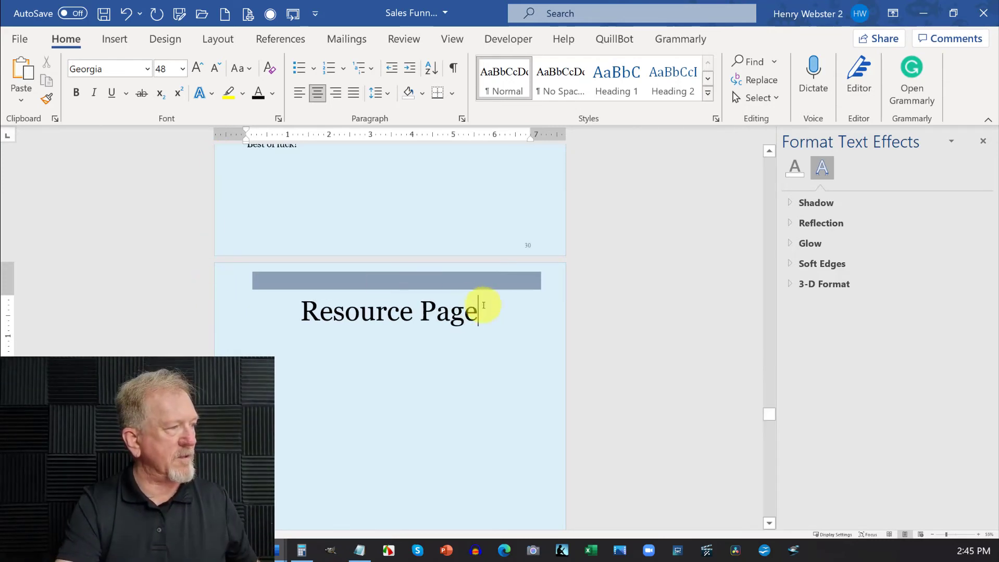
- Apply the Heading 1 style to the "Resource Page" title, centre it and set its font size to 24
{"action": "left_click_drag", "start_coordinate": [474, 308], "coordinate": [326, 295]}
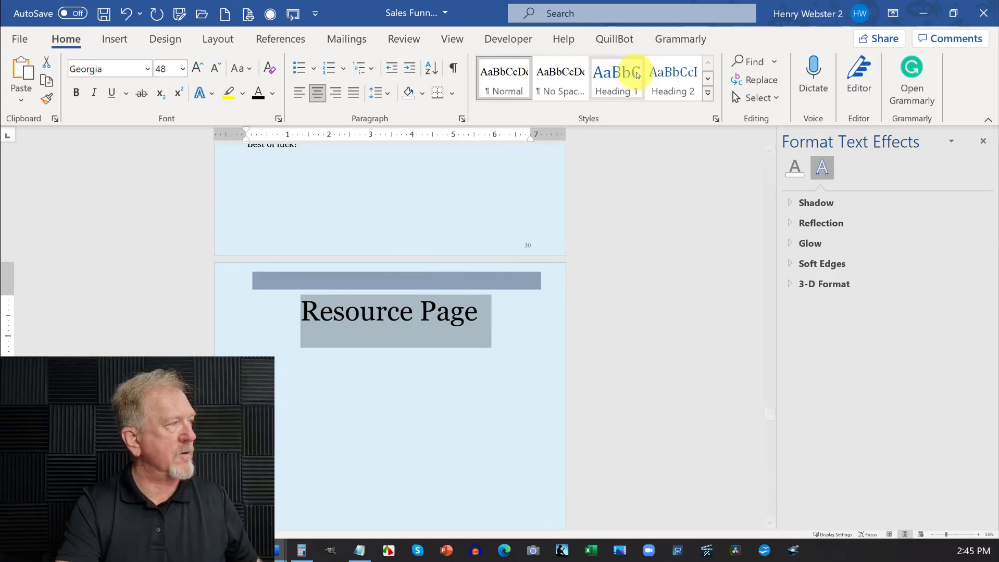
{"action": "left_click", "coordinate": [617, 78]}
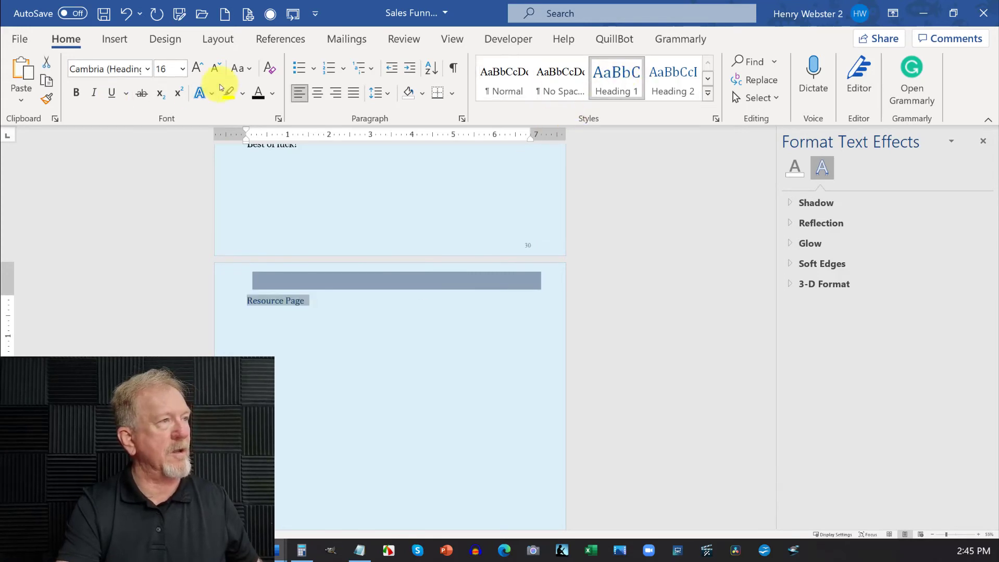
{"action": "left_click", "coordinate": [317, 93]}
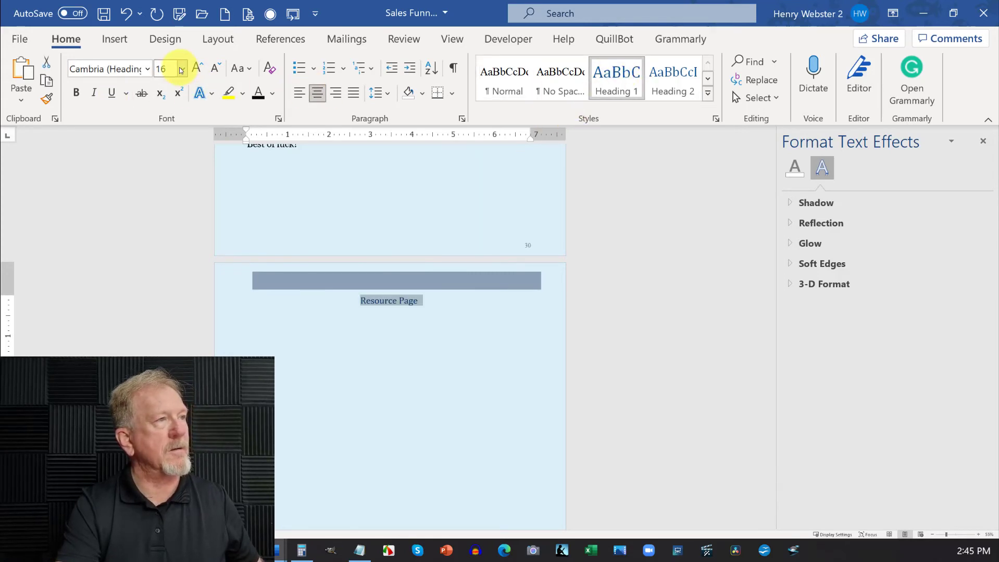
{"action": "left_click", "coordinate": [182, 69]}
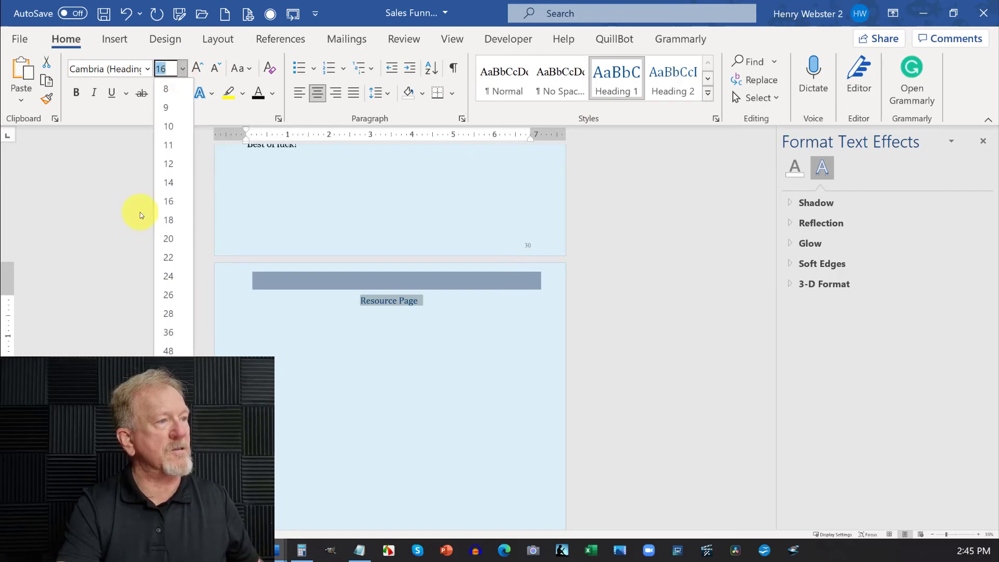
{"action": "left_click", "coordinate": [174, 276]}
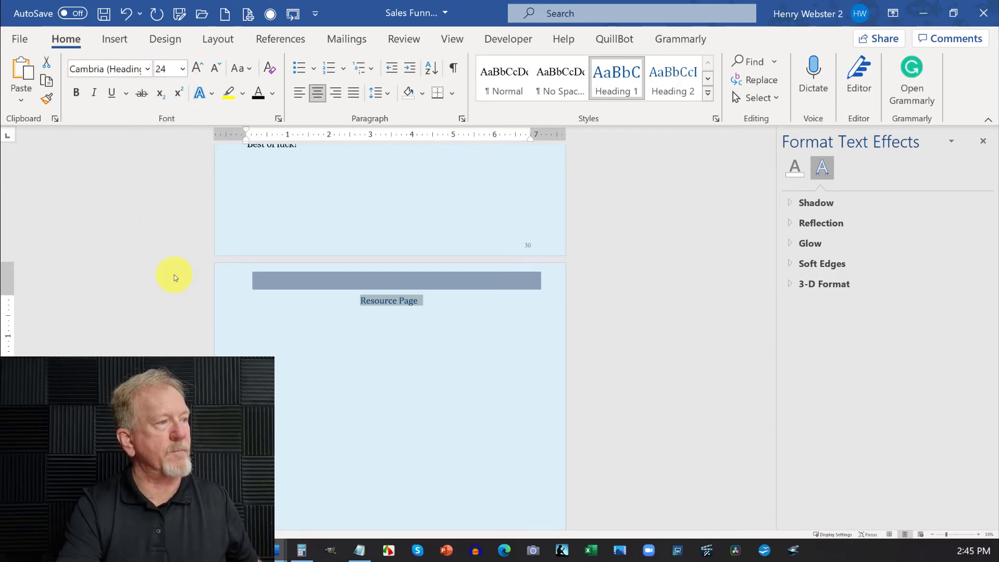
- Set the "Resource Page" title's font to Arial Black and its text colour to black
{"action": "left_click", "coordinate": [148, 69]}
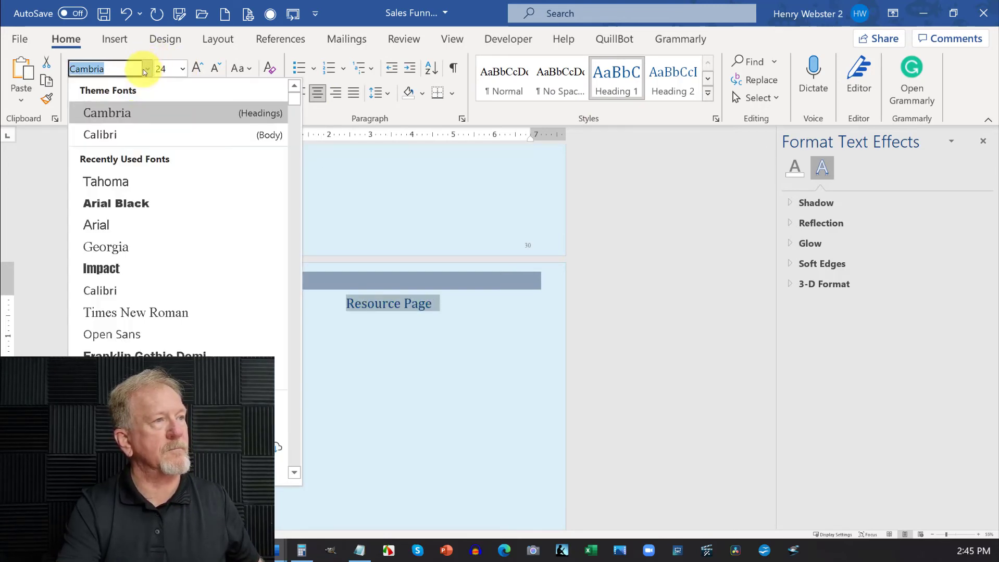
{"action": "left_click", "coordinate": [108, 203]}
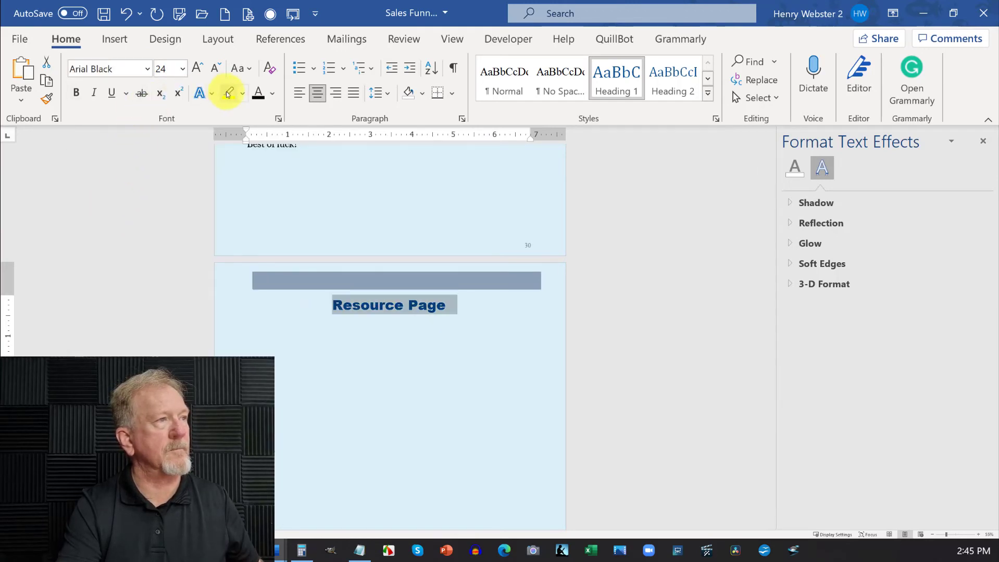
{"action": "left_click", "coordinate": [259, 92]}
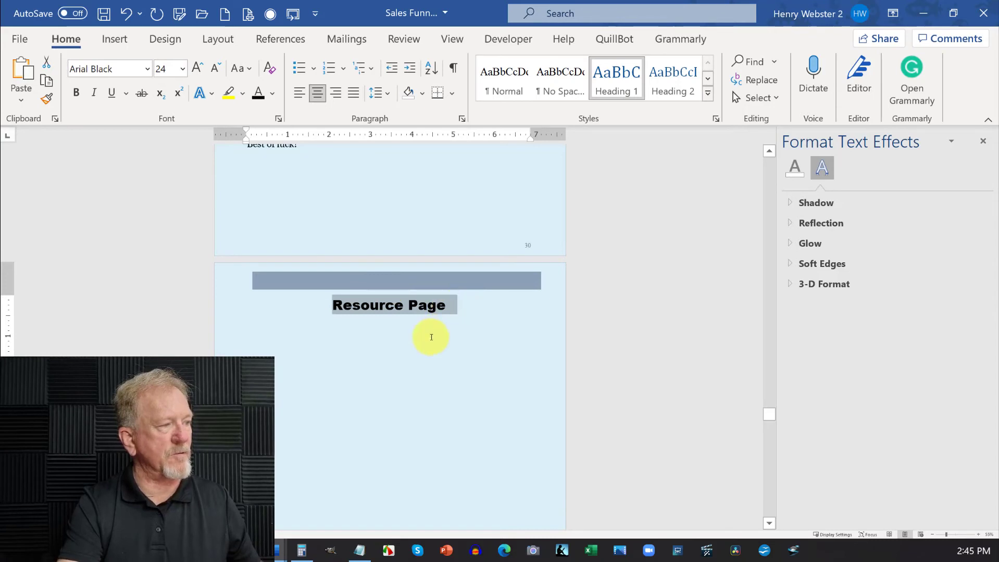
- Enter "Quillbot" as the first resource on the line below the "Resource Page" title
{"action": "left_click", "coordinate": [375, 336]}
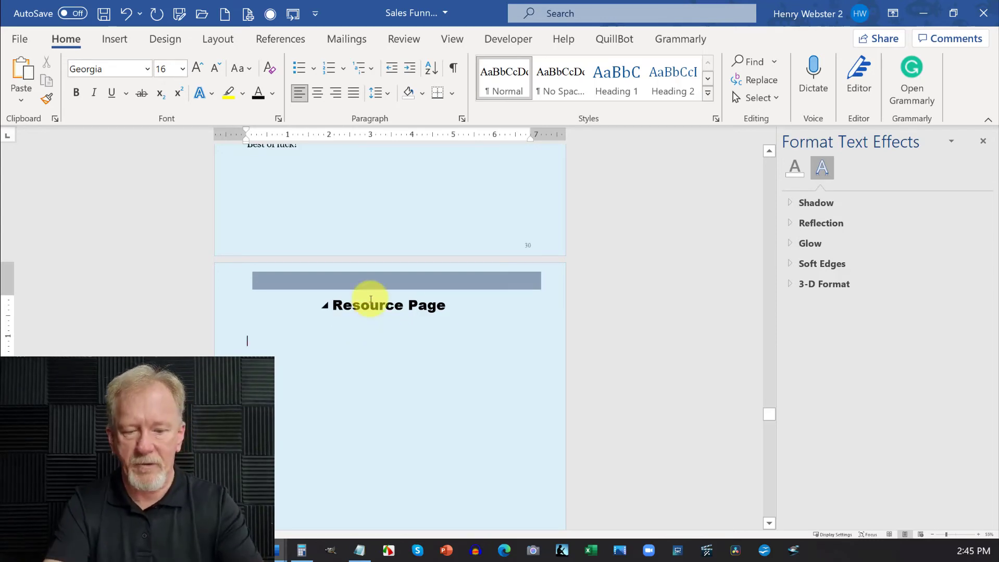
{"action": "type", "text": "Qui"}
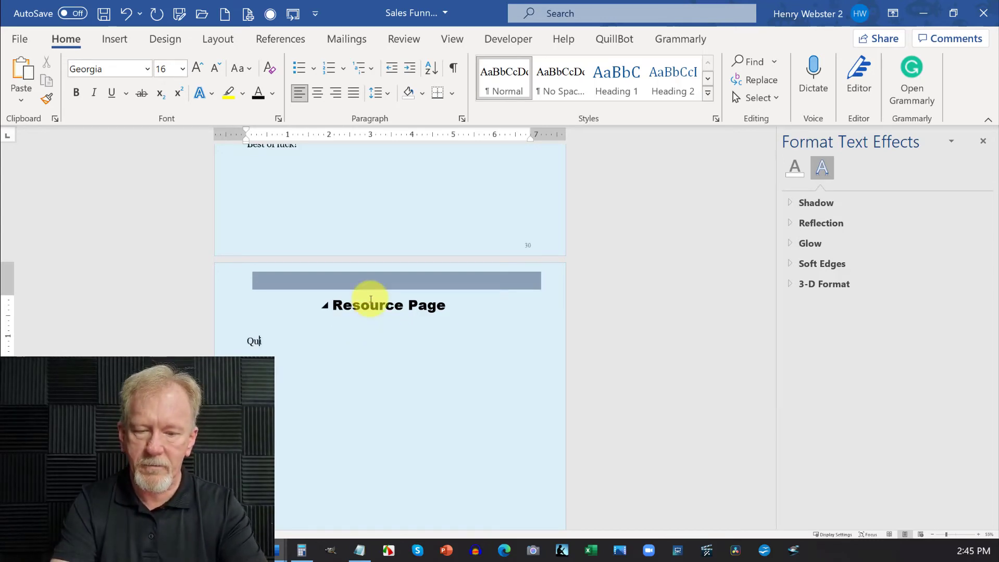
{"action": "type", "text": "llbot"}
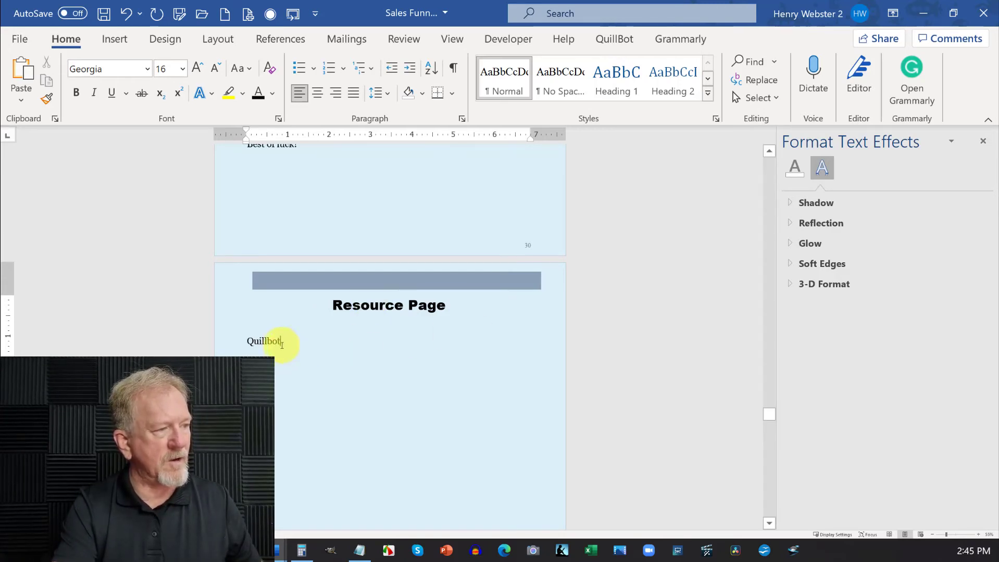
{"action": "left_click_drag", "start_coordinate": [281, 344], "coordinate": [249, 342]}
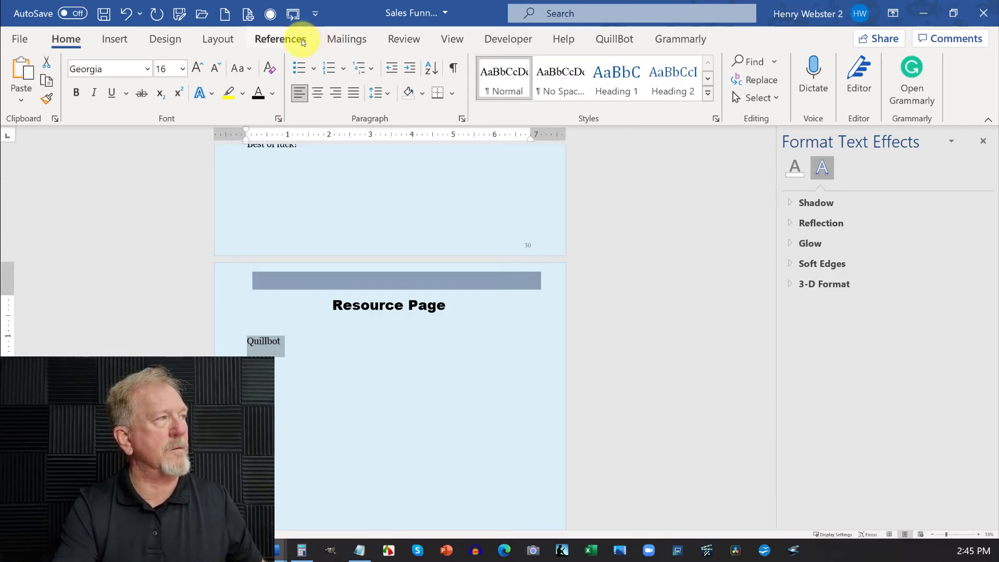
{"action": "left_click", "coordinate": [116, 40]}
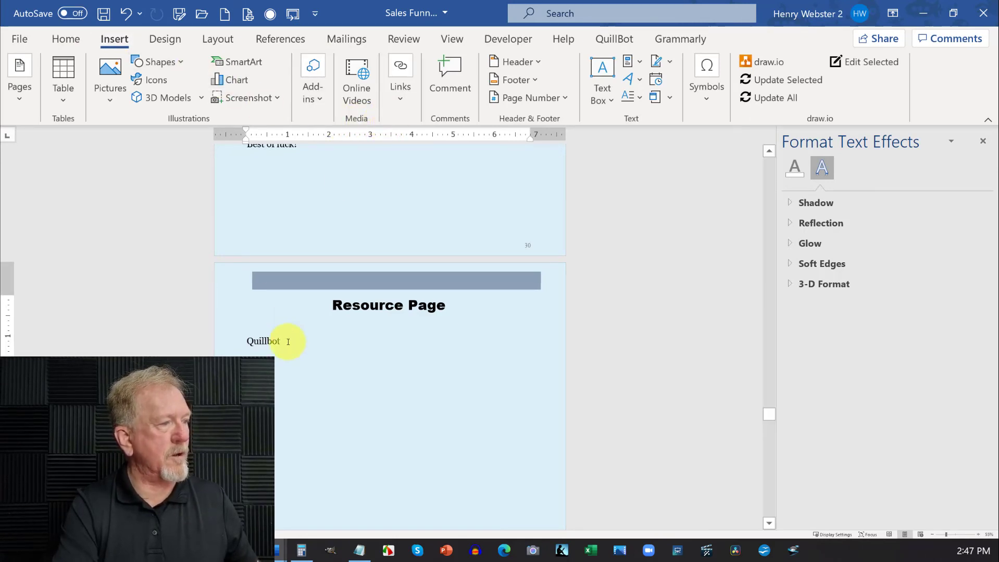
{"action": "double_click", "coordinate": [263, 341]}
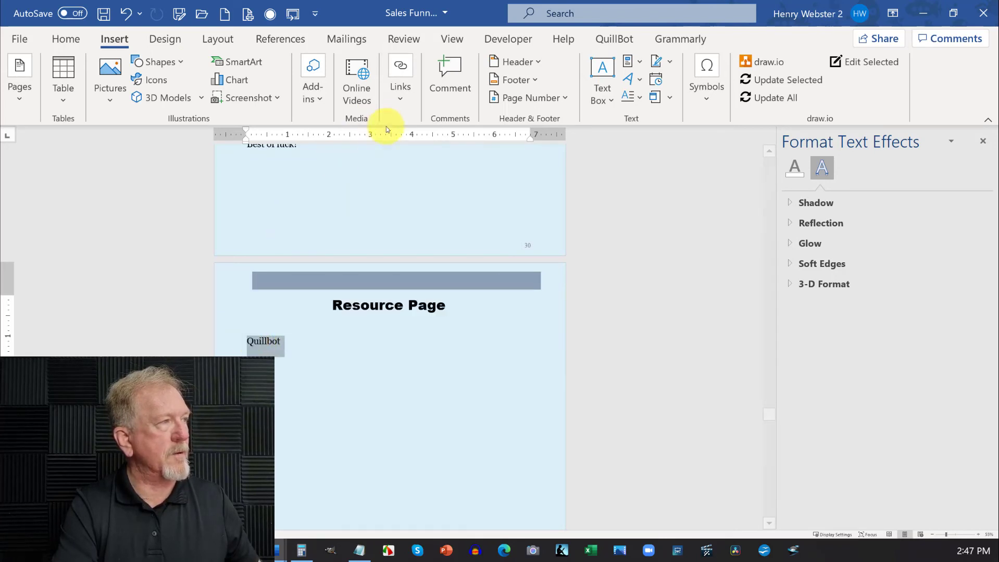
{"action": "left_click", "coordinate": [398, 95]}
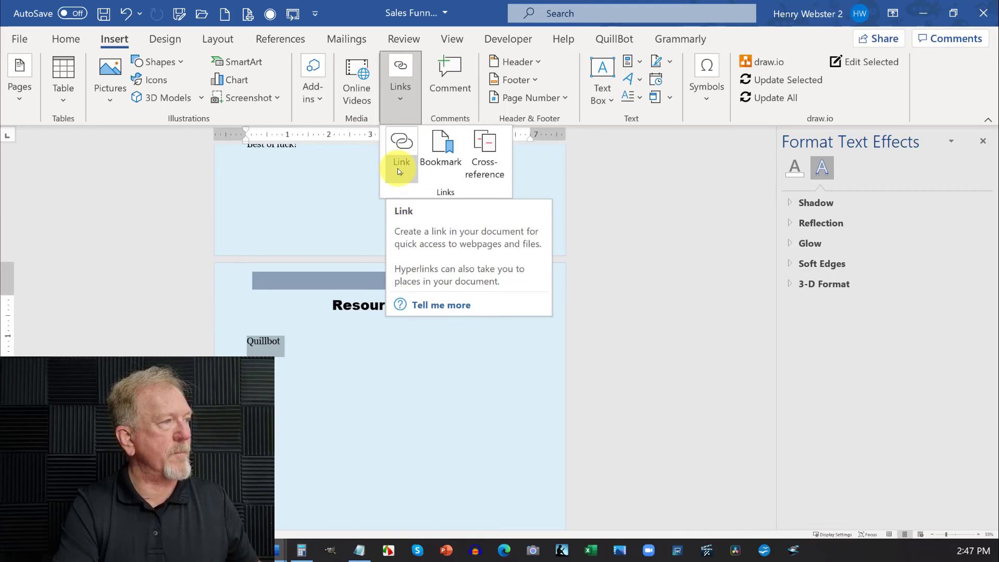
{"action": "left_click", "coordinate": [401, 144]}
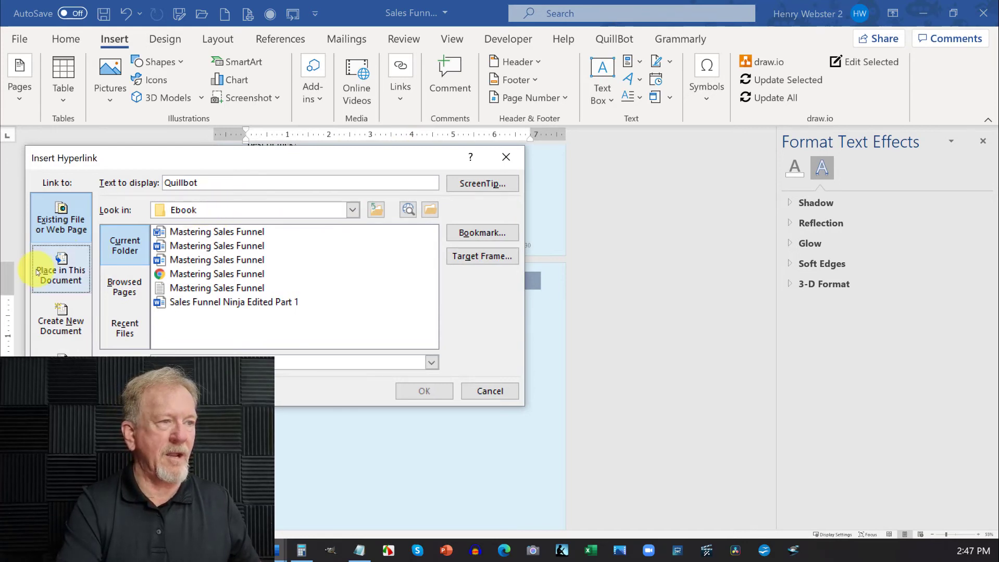
{"action": "left_click", "coordinate": [55, 274]}
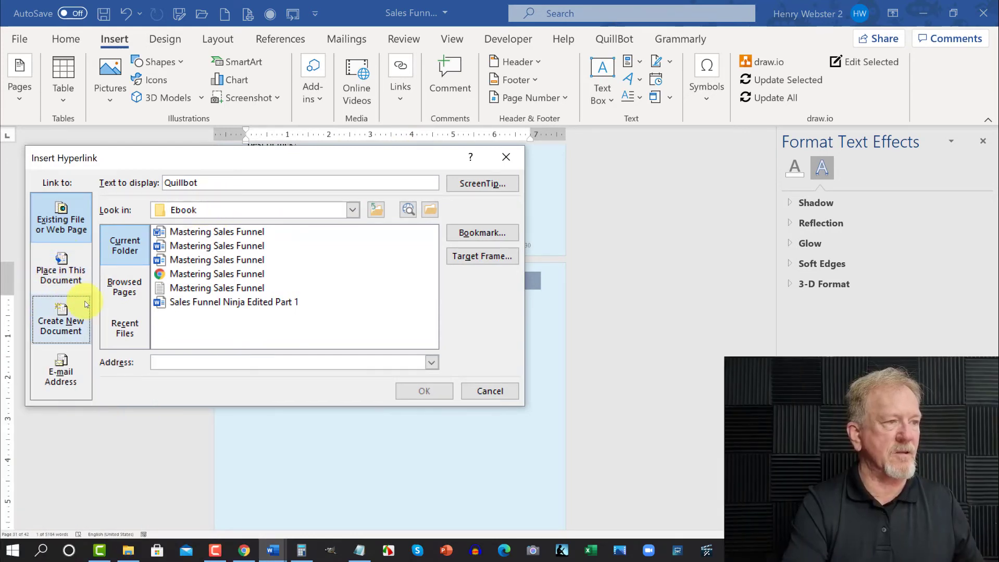
{"action": "left_click", "coordinate": [109, 327]}
{"action": "left_click", "coordinate": [122, 288]}
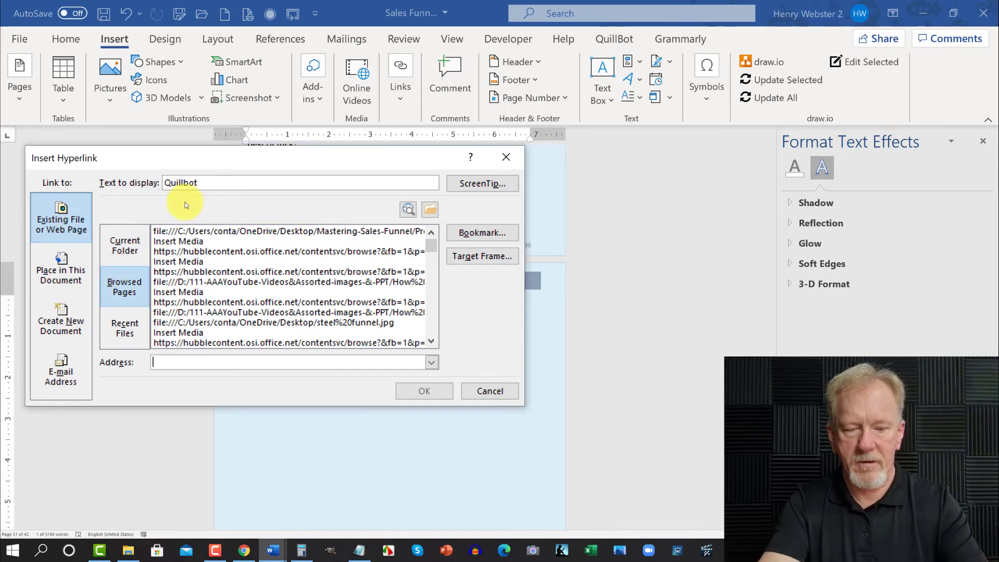
{"action": "type", "text": "h"}
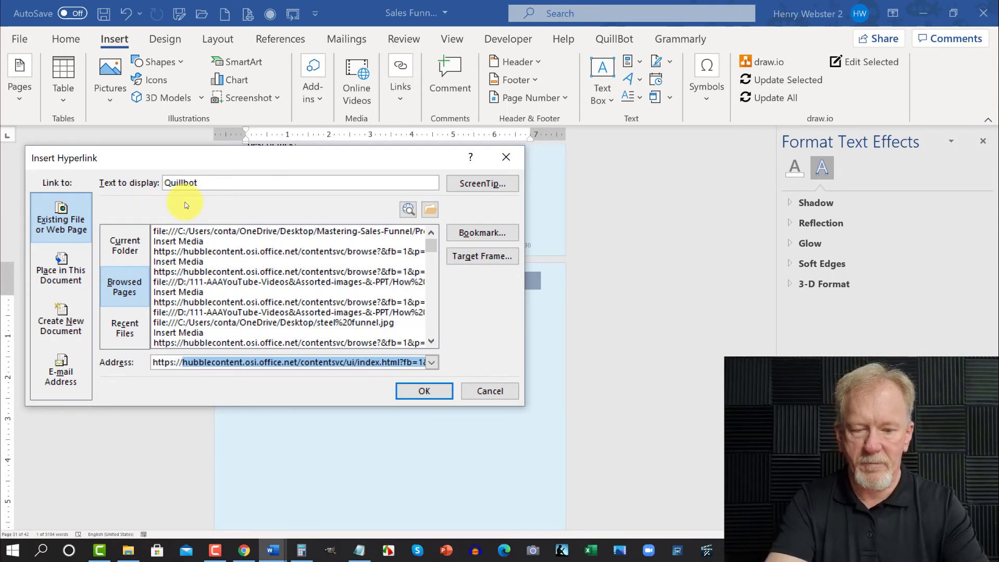
{"action": "type", "text": "ttps://quillbot.com"}
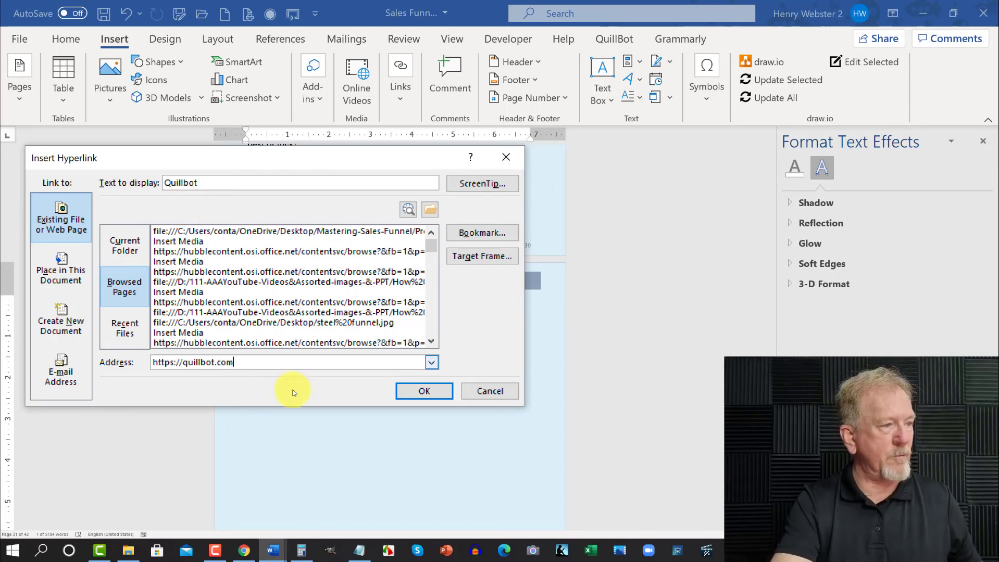
{"action": "left_click", "coordinate": [423, 392]}
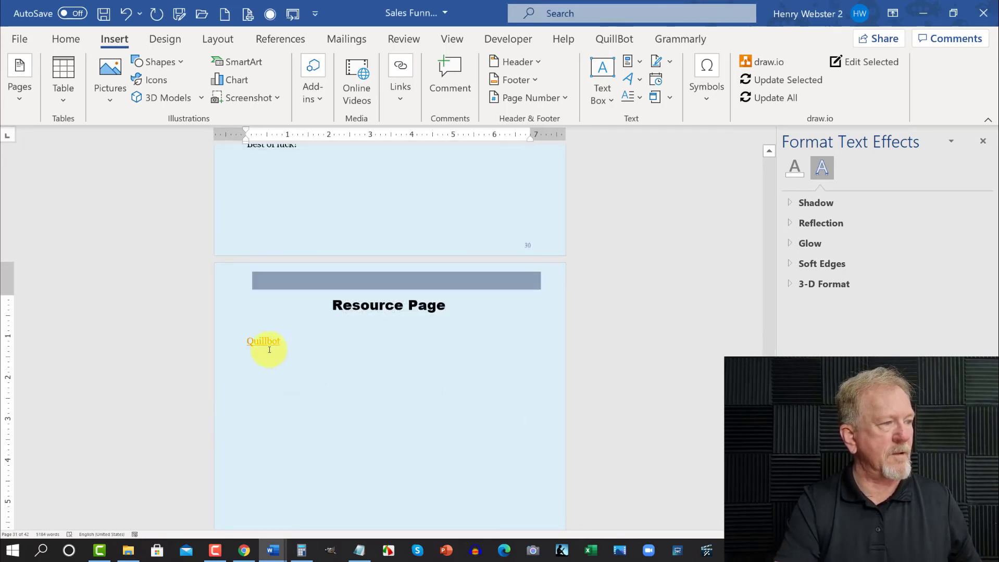
- Underline the "Quillbot" hyperlink under the "Resource Page" title and set its font colour to a dark teal-blue theme colour
{"action": "mouse_move", "coordinate": [257, 344]}
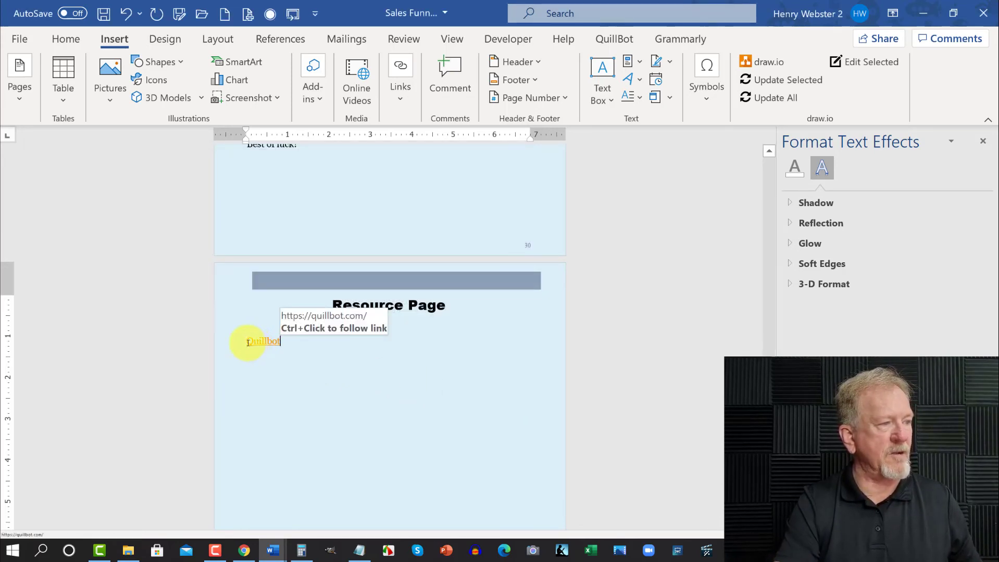
{"action": "left_click_drag", "start_coordinate": [276, 342], "coordinate": [284, 341]}
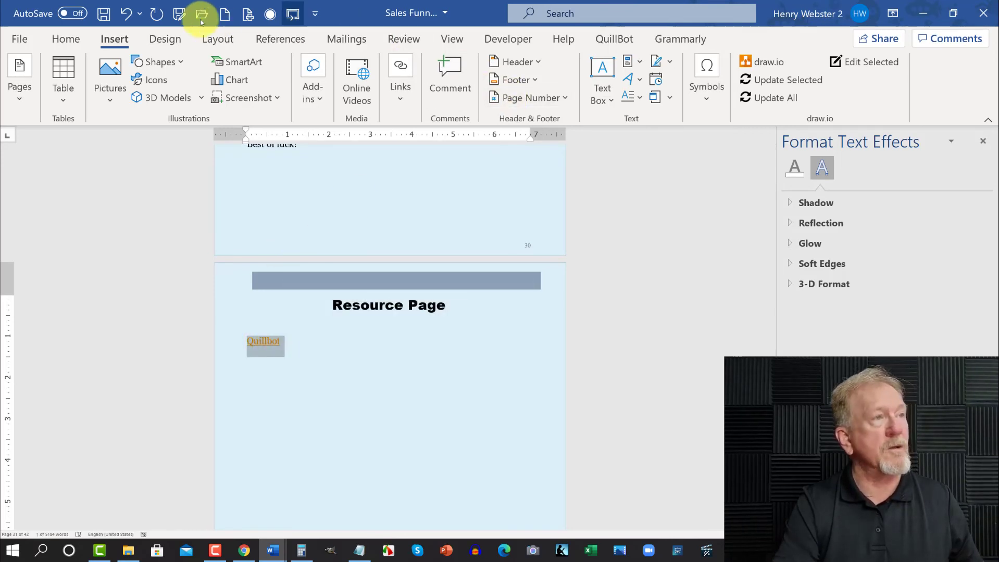
{"action": "left_click", "coordinate": [69, 33]}
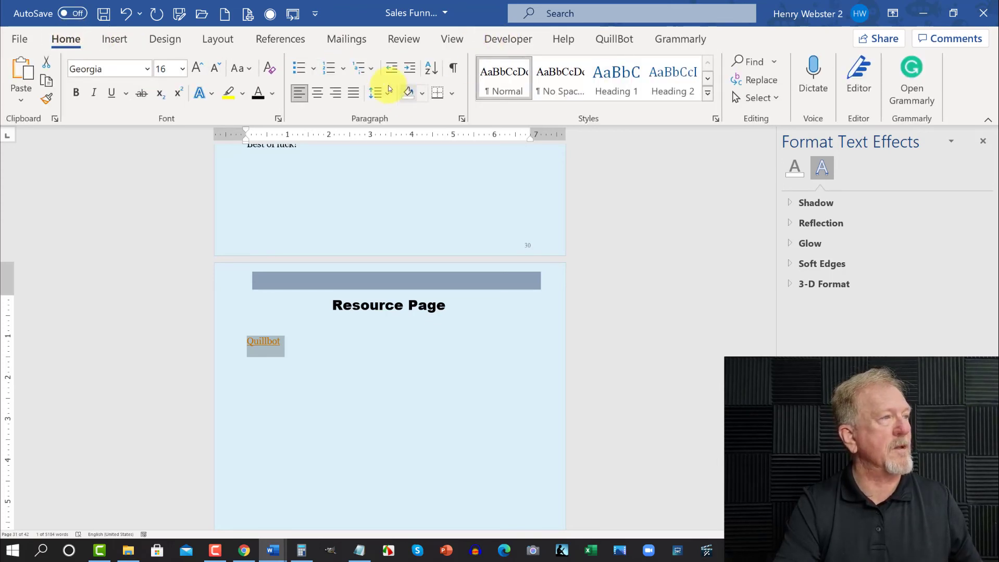
{"action": "left_click", "coordinate": [112, 94]}
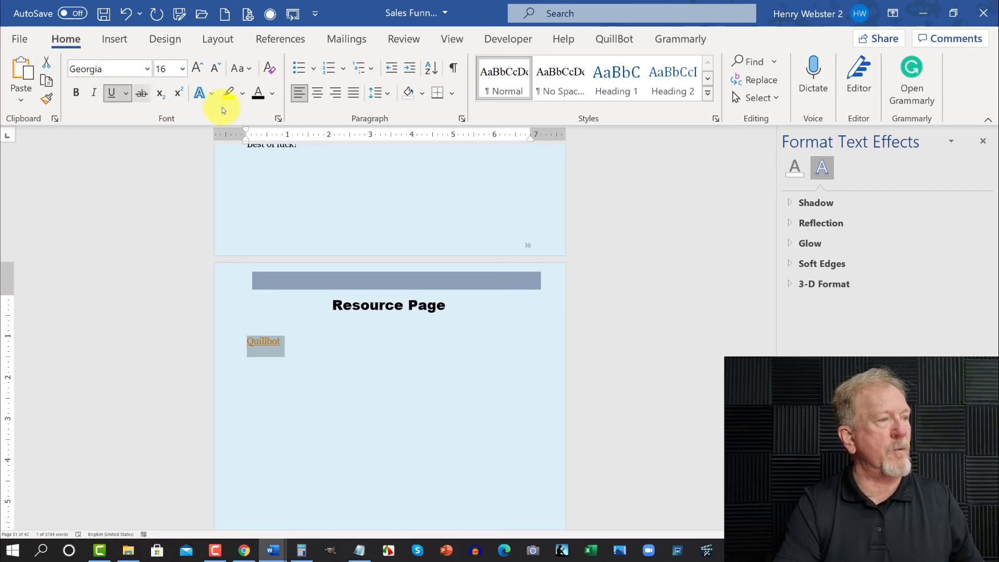
{"action": "left_click", "coordinate": [273, 95]}
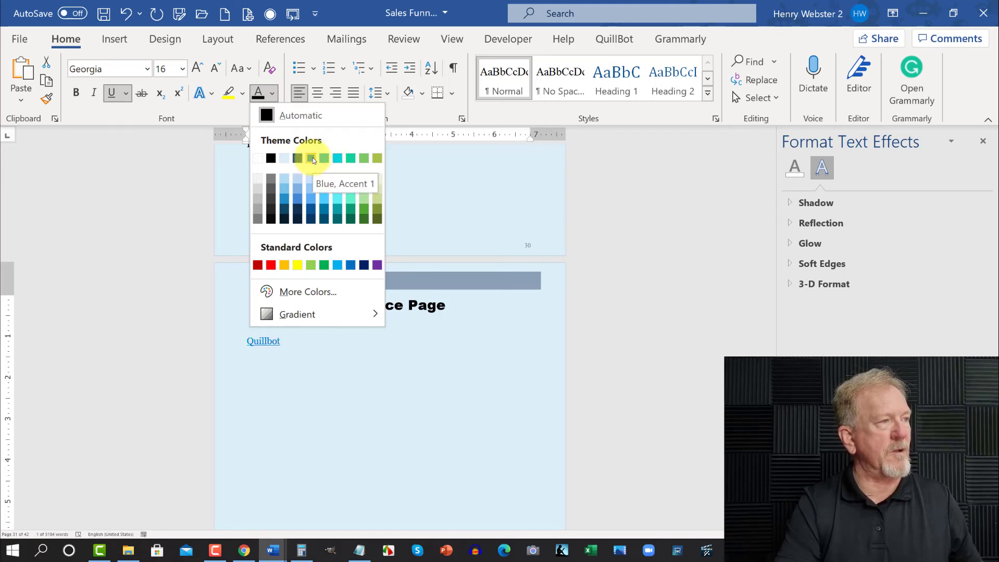
{"action": "left_click", "coordinate": [324, 211]}
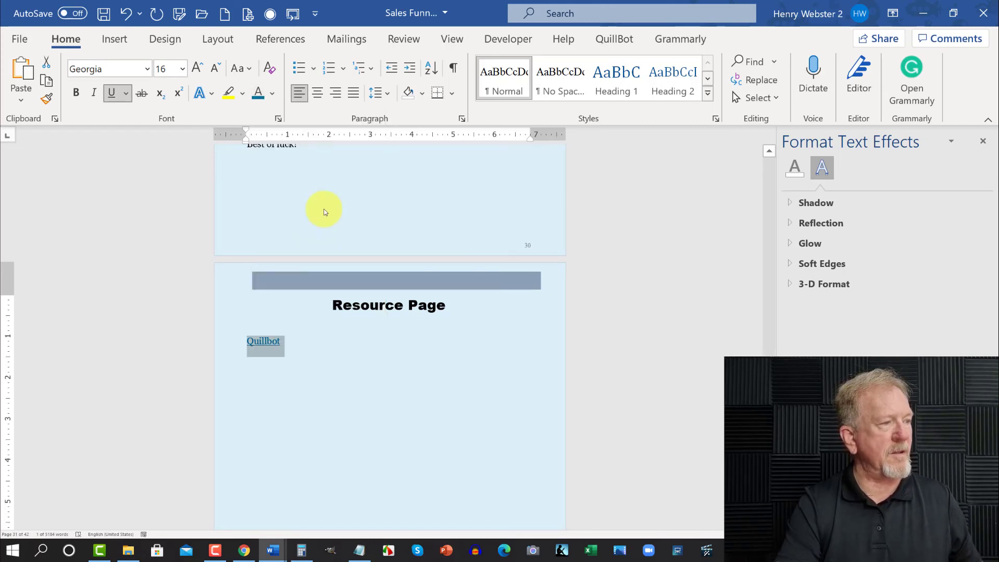
{"action": "left_click", "coordinate": [485, 310]}
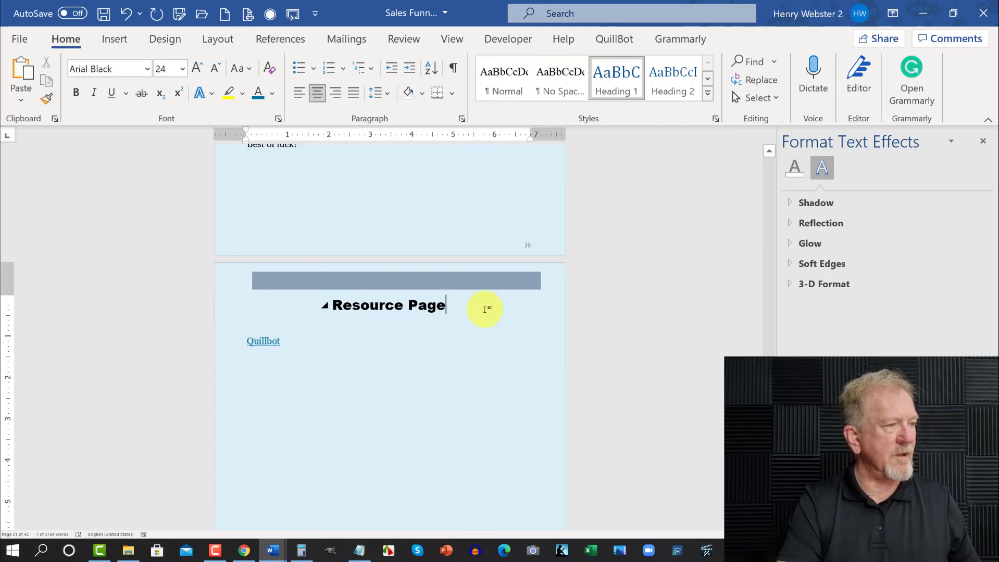
- Test the "Quillbot" hyperlink by opening its website, close that page and return to the resource page in Word
{"action": "left_click", "coordinate": [264, 343], "text": "ctrl"}
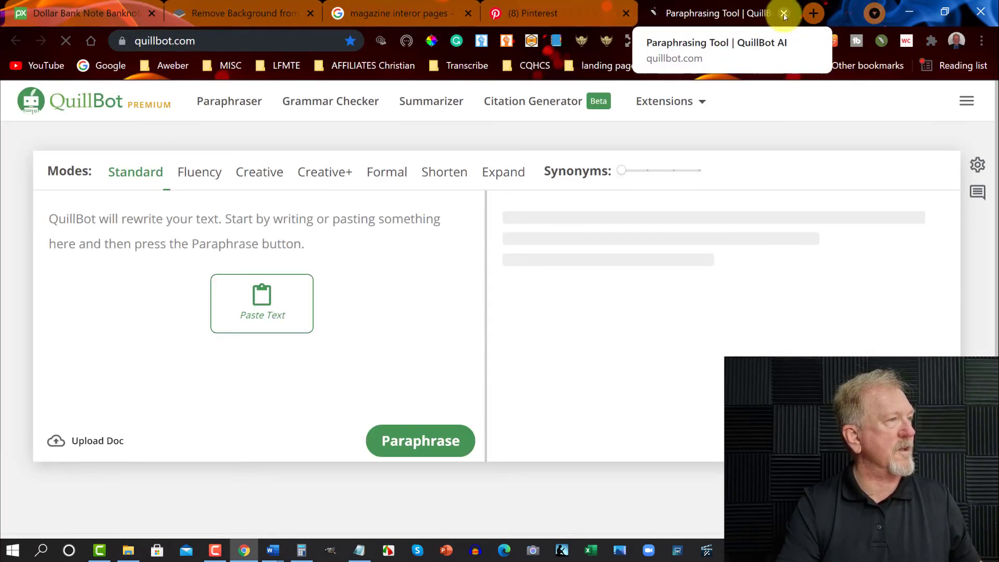
{"action": "left_click", "coordinate": [784, 14]}
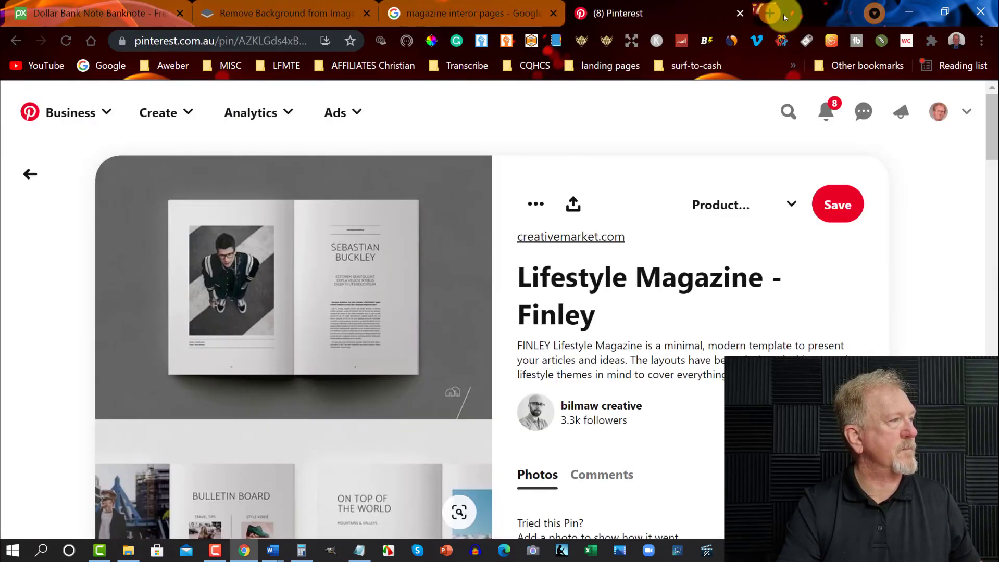
{"action": "left_click", "coordinate": [910, 12]}
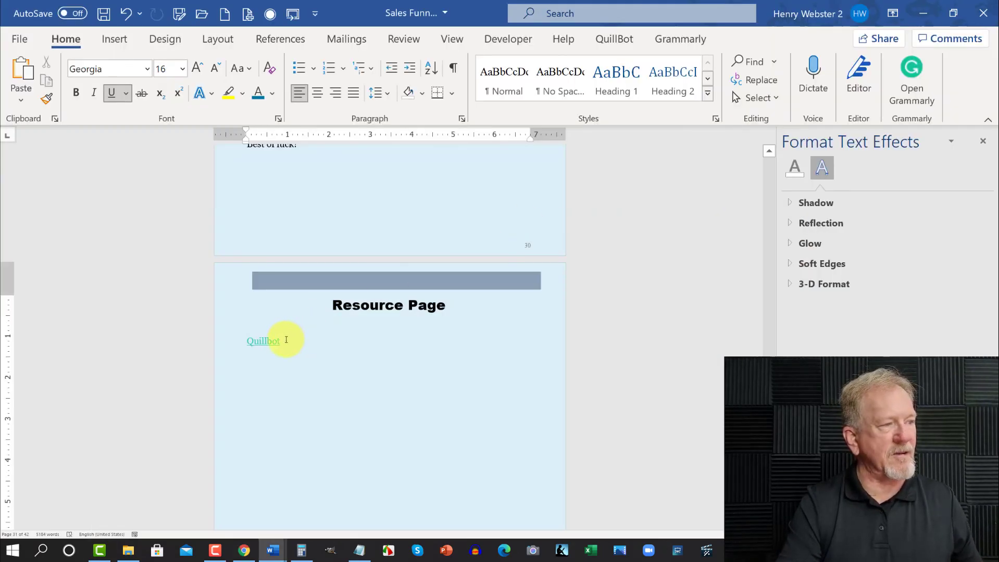
{"action": "left_click", "coordinate": [285, 340]}
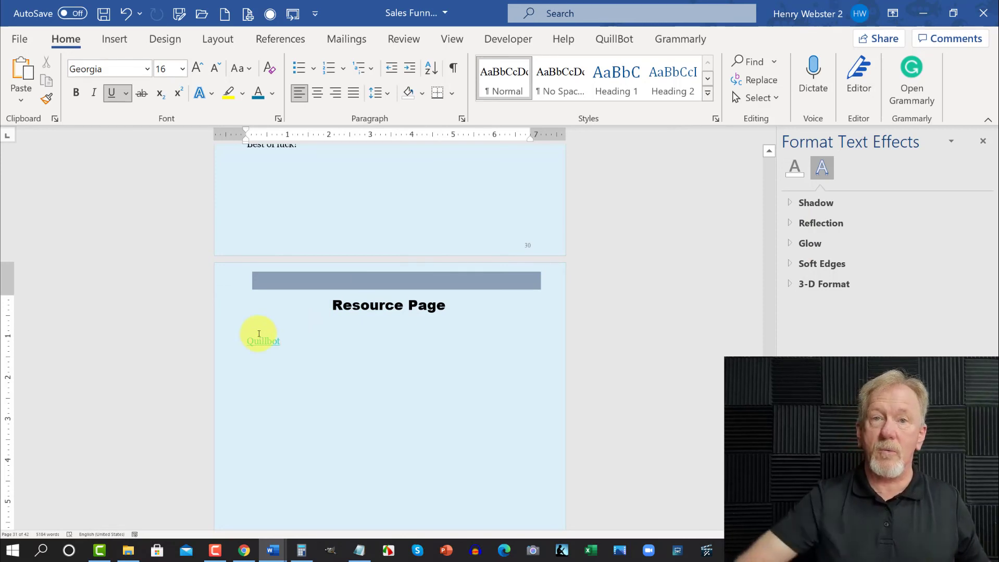